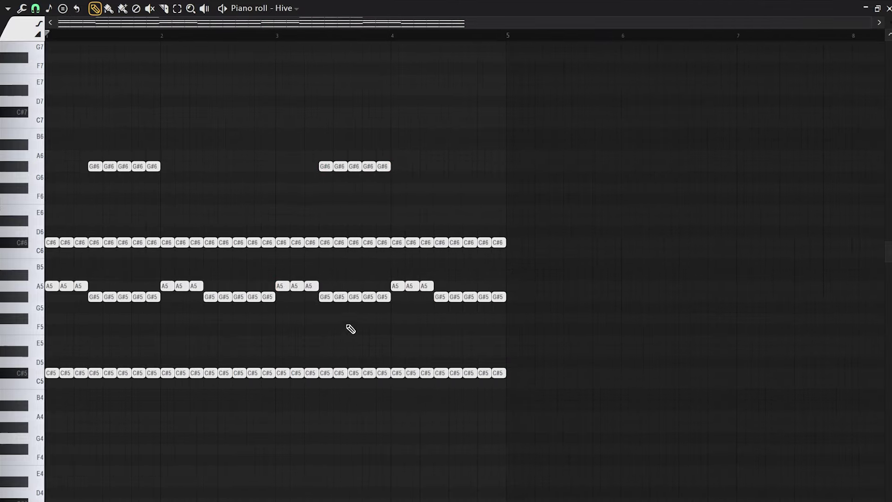
Step: Raise the three A5 notes in bar 4 by an octave to A6 and duplicate the whole four-bar pattern after itself
left_click_drag(420, 274, 363, 283)
key("ctrl+Up")
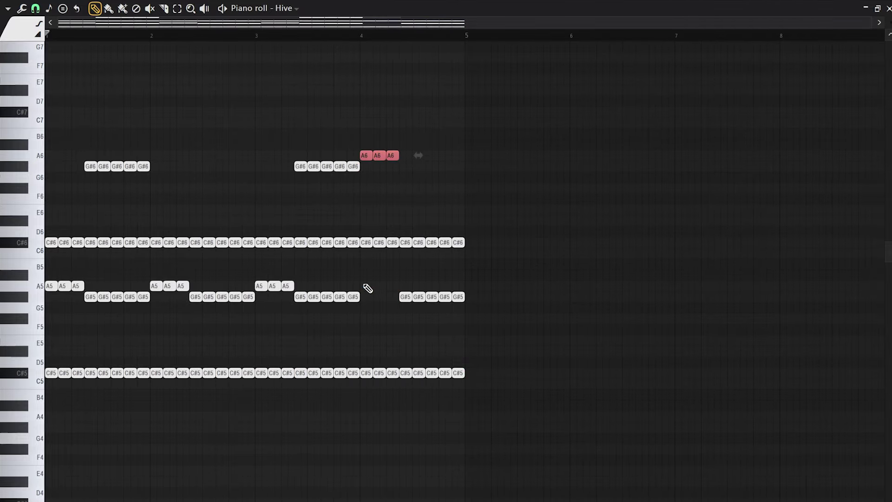
key("ctrl+a")
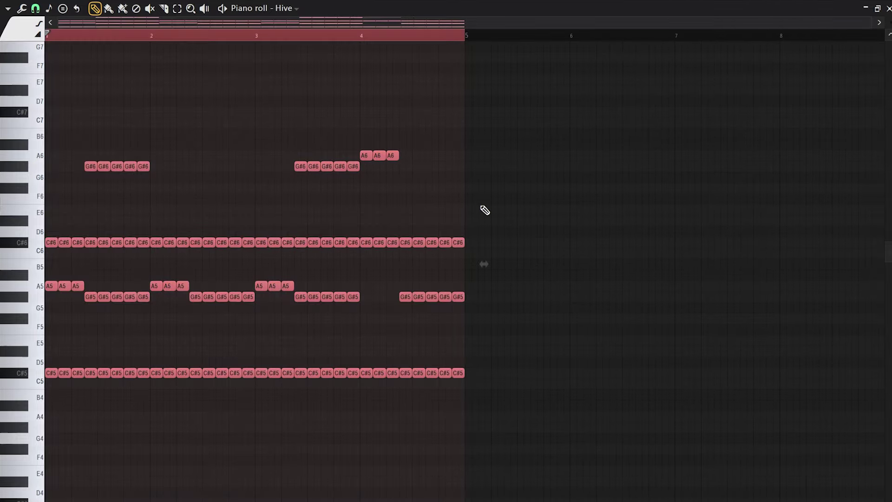
key("ctrl+b")
Step: Select the full eight-bar pattern and play it back
key("ctrl+a")
scroll(215, 42, "down", 2)
left_click(248, 60)
key("space")
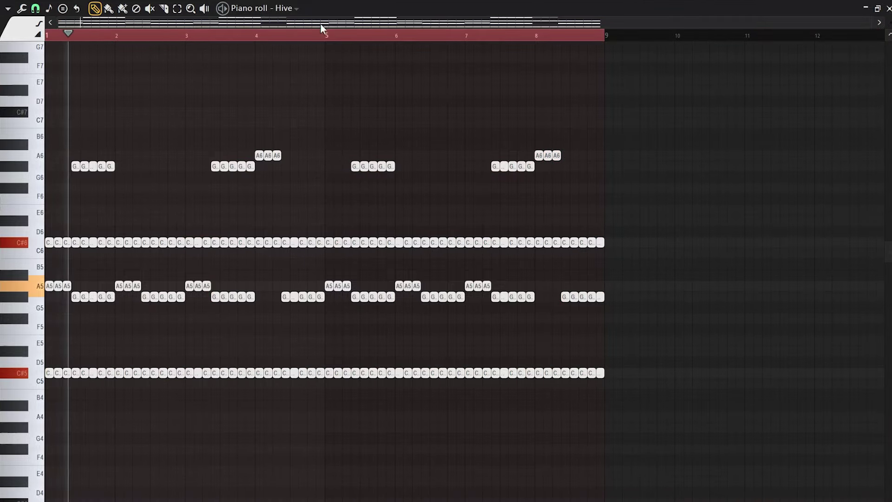
scroll(251, 131, "up", 2)
scroll(401, 150, "down", 2)
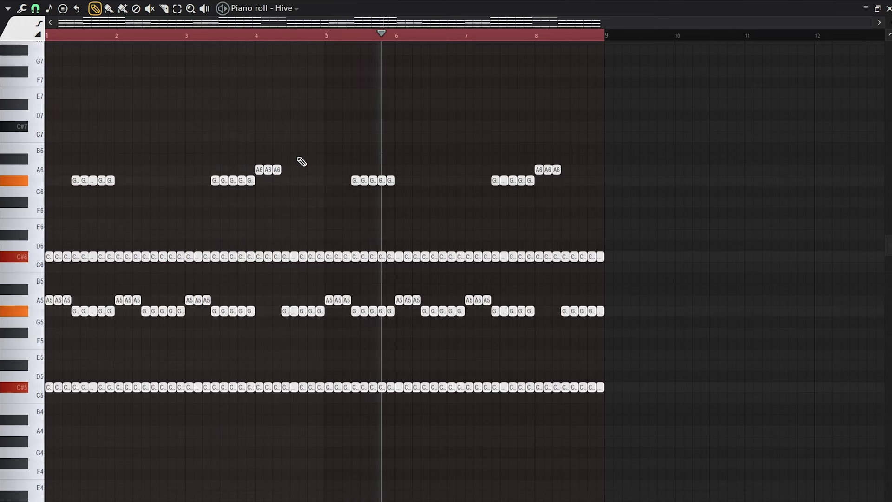
Step: Save the project as Project_115 in its own new project folder
key("ctrl+s")
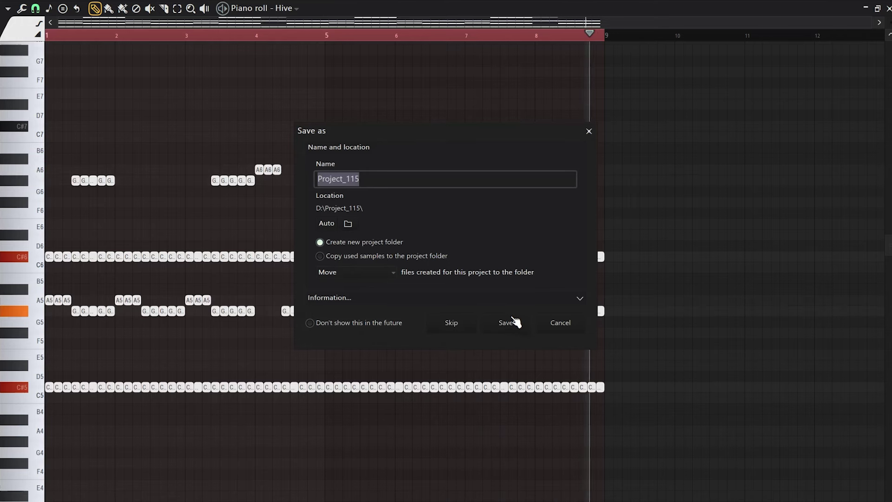
key("BackSpace")
left_click(589, 131)
key("ctrl+s")
left_click(505, 322)
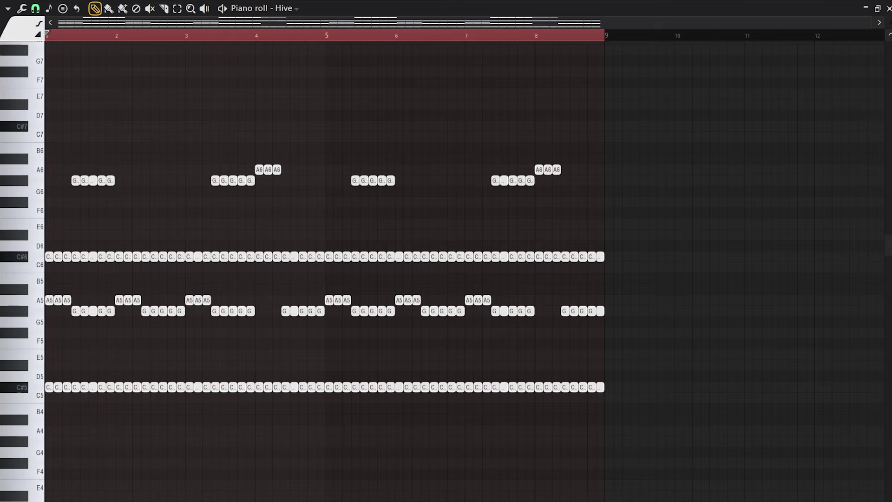
Step: Add Portal to effect slot 5 of the Hive mixer track and shrink and reposition its window
key("F6")
key("F9")
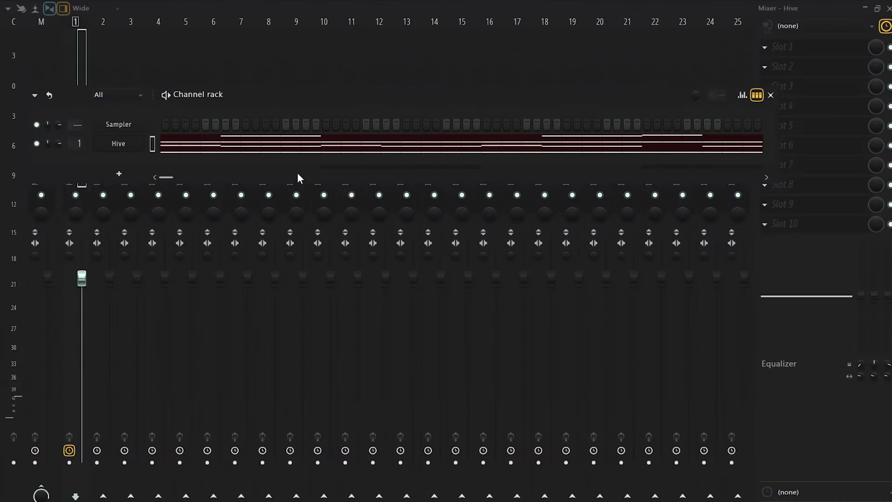
left_click(809, 135)
left_click(537, 247)
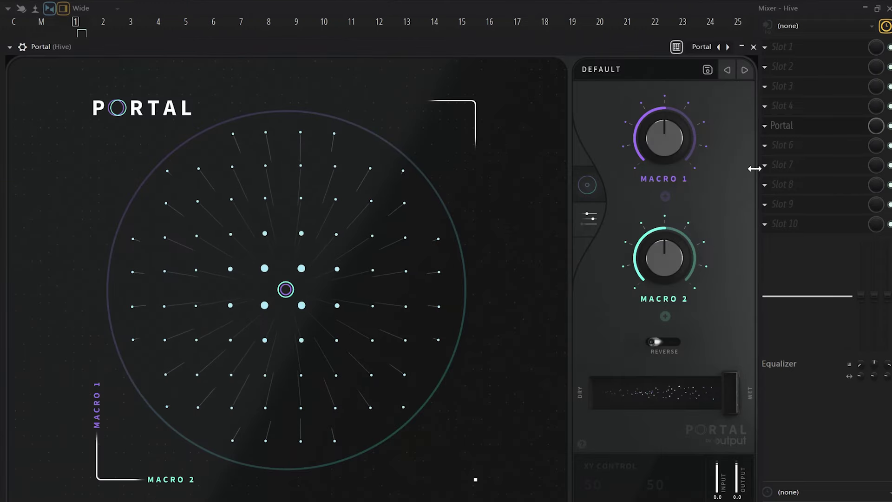
left_click_drag(754, 168, 593, 140)
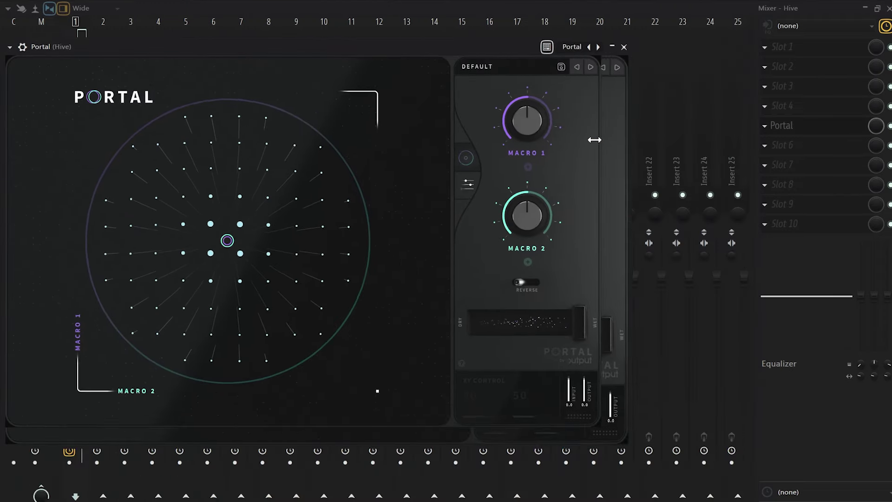
left_click_drag(430, 43, 515, 40)
Step: Load the Particle Glitch preset from Portal's Glitchy category and set Dry/Wet to 36 percent
left_click(553, 64)
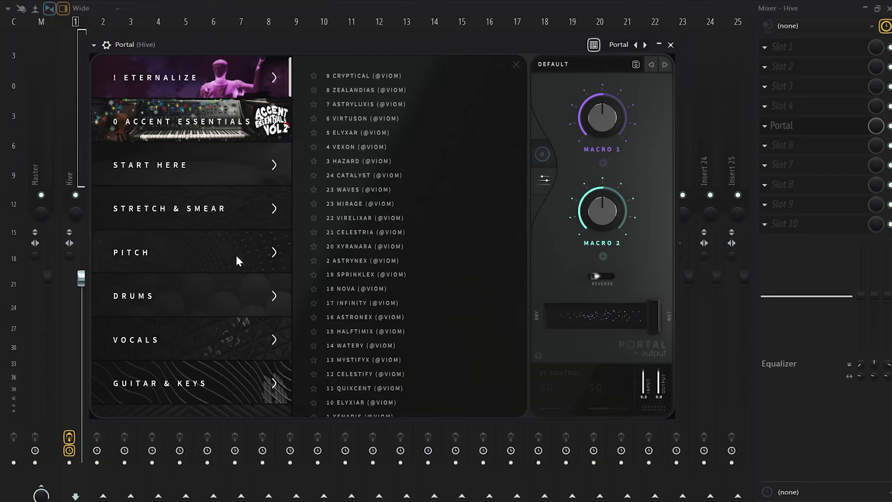
scroll(181, 363, "down", 5)
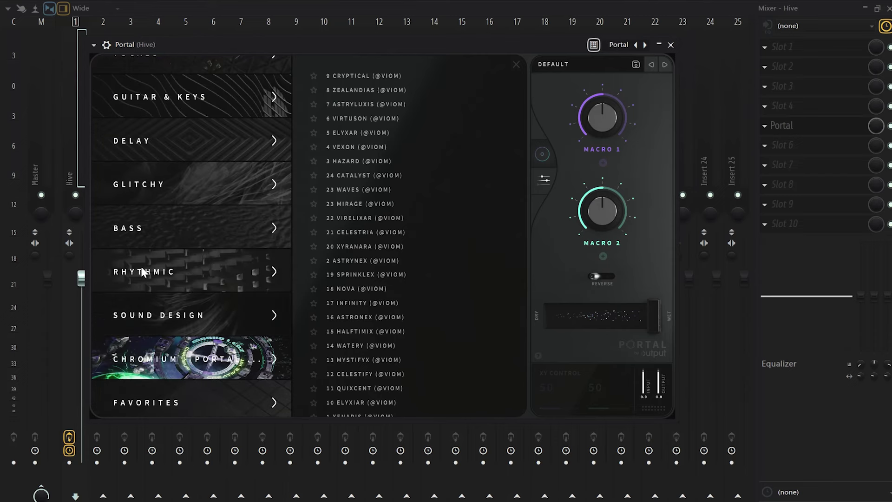
left_click(198, 185)
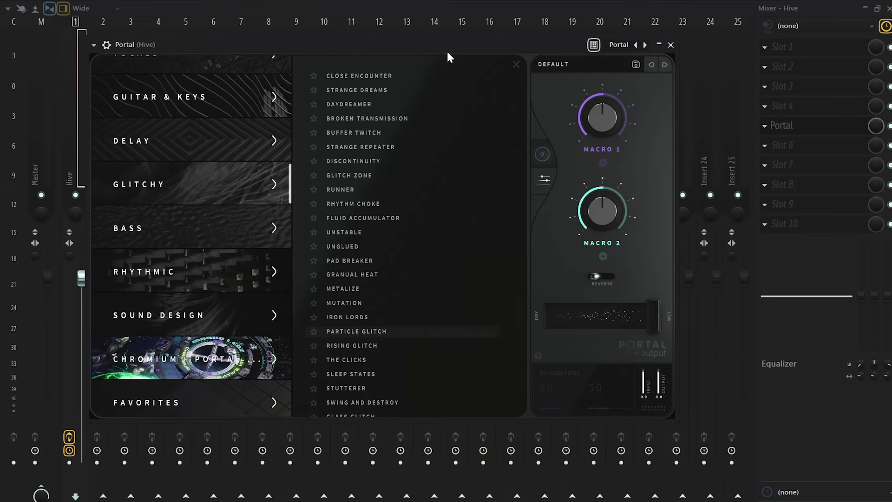
left_click_drag(669, 309, 606, 308)
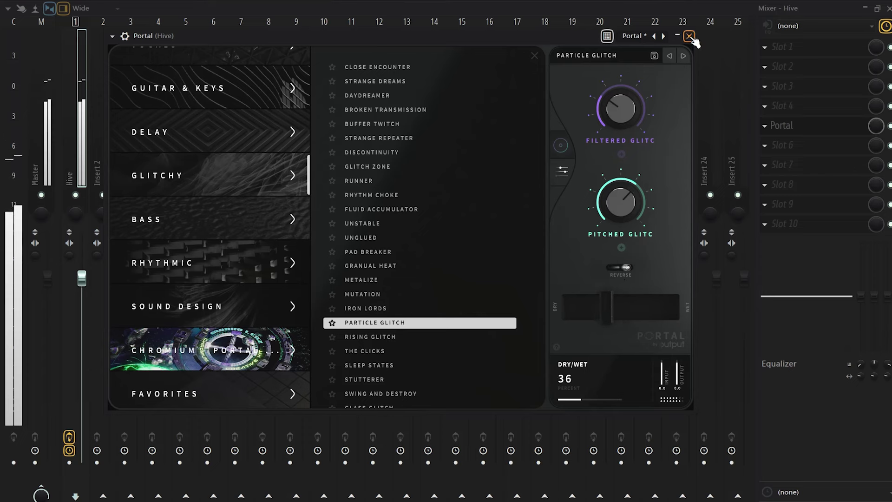
Step: Audition Portal's Glass Glitch preset, return to Particle Glitch and set its Dry/Wet to 30 percent
scroll(395, 370, "down", 1)
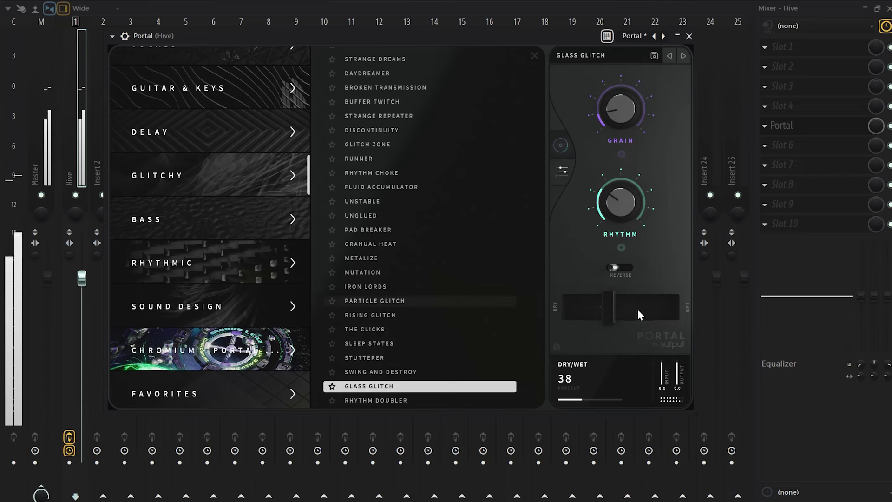
left_click_drag(634, 299, 591, 313)
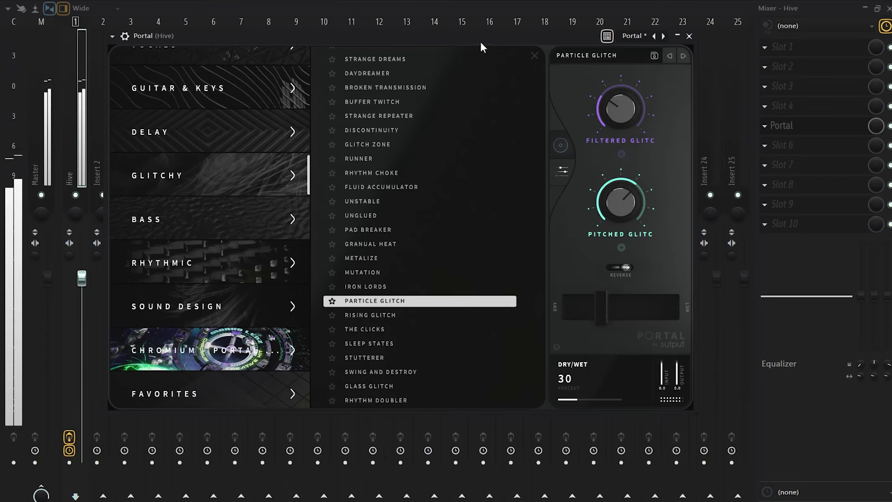
left_click(690, 36)
Step: Add the Raum reverb to effect slot 6 of the Hive track, with its mix at 33.5% and a lowered Decay
left_click(764, 145)
mouse_move(773, 159)
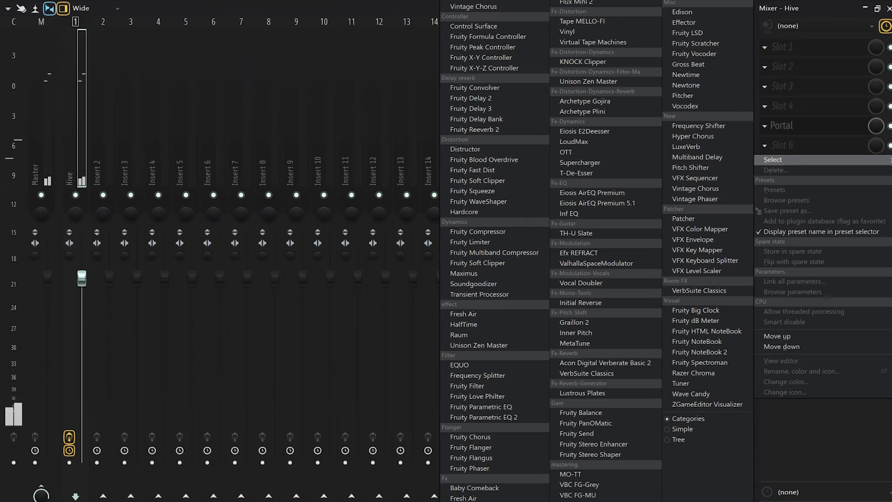
left_click(495, 332)
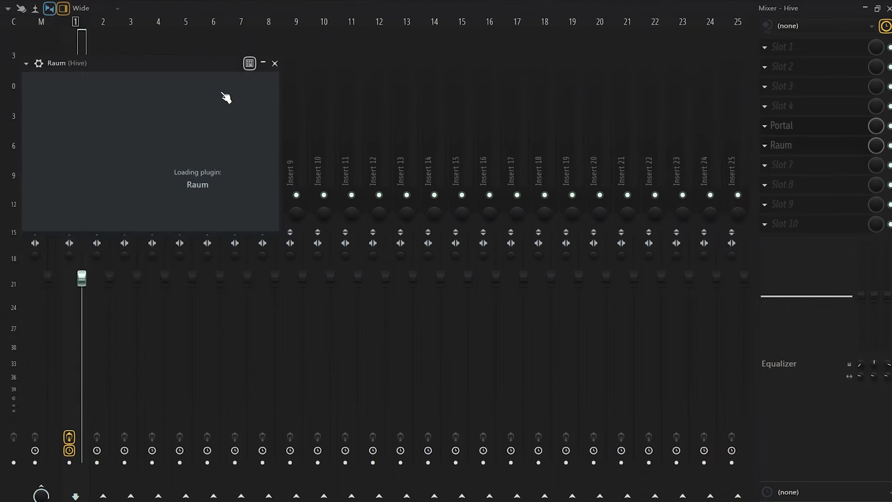
left_click_drag(187, 64, 333, 88)
left_click_drag(390, 177, 390, 194)
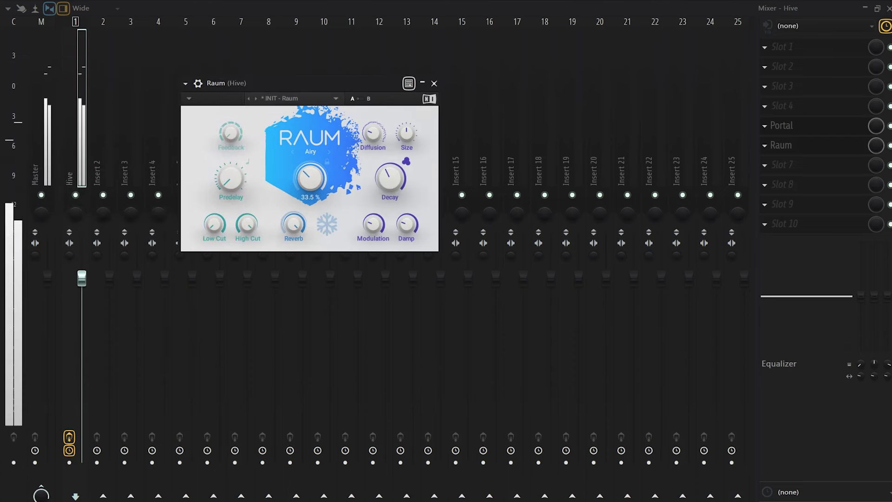
left_click(434, 83)
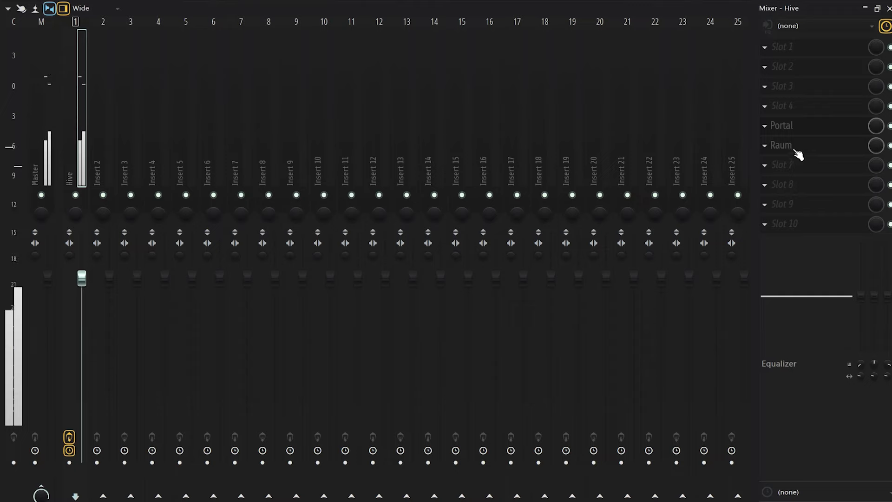
Step: Add Fruity Parametric EQ 2 to slot 7, roll off the lows with band 1 and dip band 4 at about 565 Hz
left_click(786, 165)
left_click(511, 417)
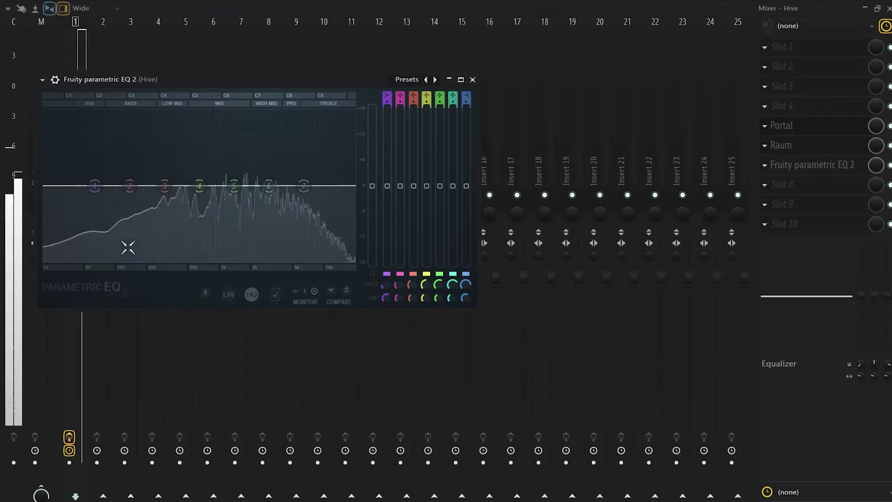
left_click_drag(149, 251, 155, 258)
mouse_move(200, 185)
left_mouse_down()
mouse_move(186, 139)
mouse_move(195, 125)
mouse_move(194, 201)
left_mouse_up()
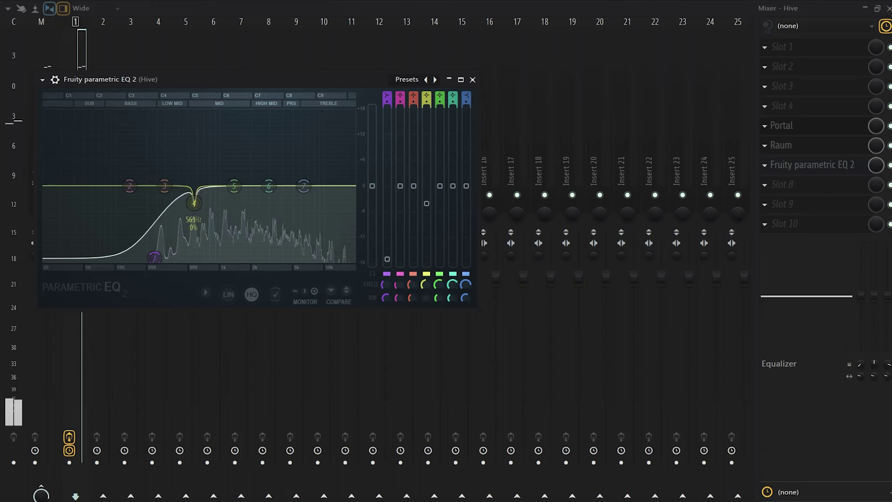
left_click(472, 80)
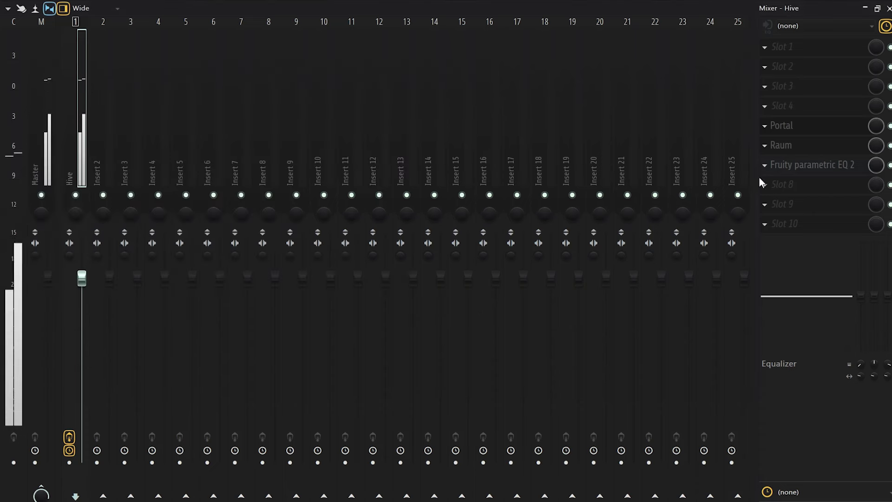
Step: Add a second Hive instrument to the channel rack
key("F6")
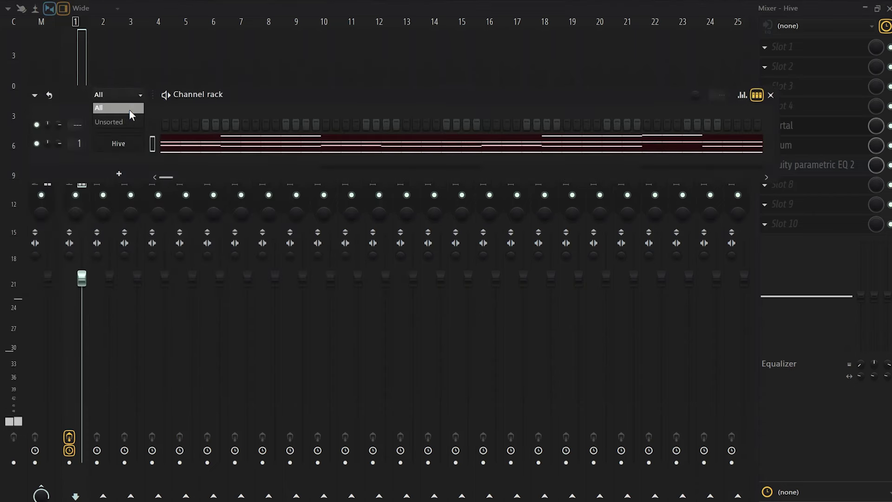
left_click(119, 176)
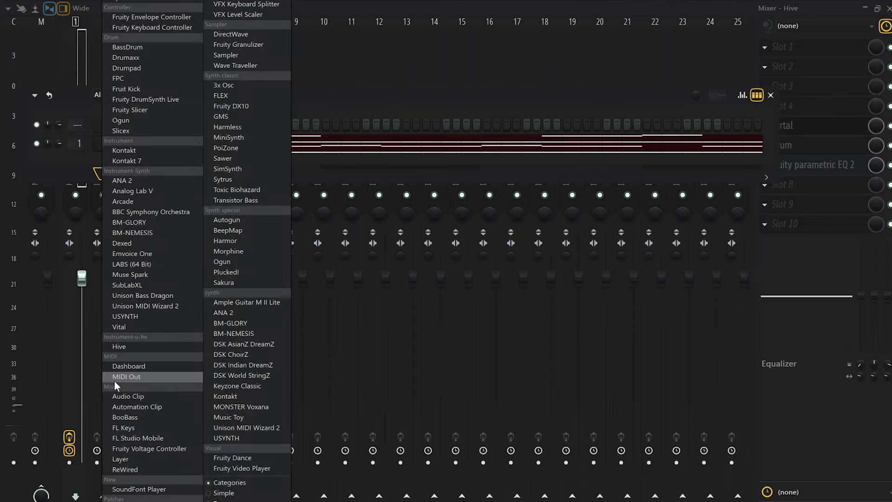
left_click(134, 349)
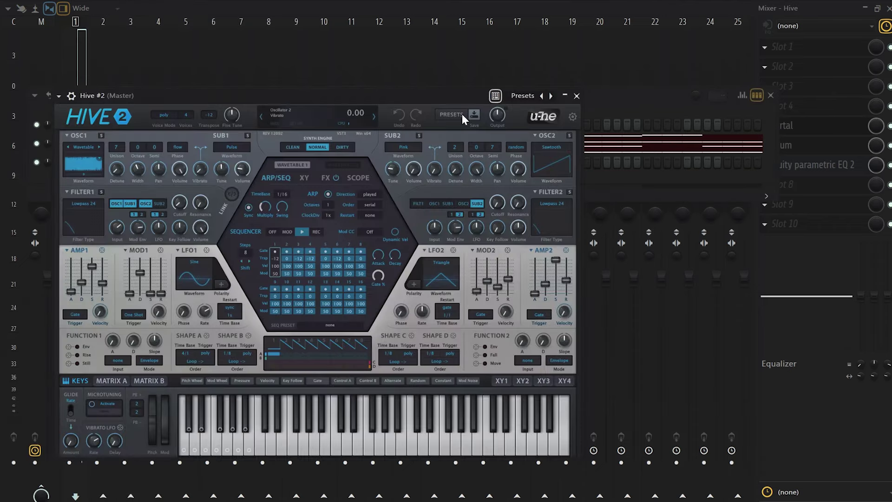
Step: Audition presets in Hive #2's 02 Poly Leads folder, including KS Premium Saw, and load KS EDM Brass
left_click(462, 115)
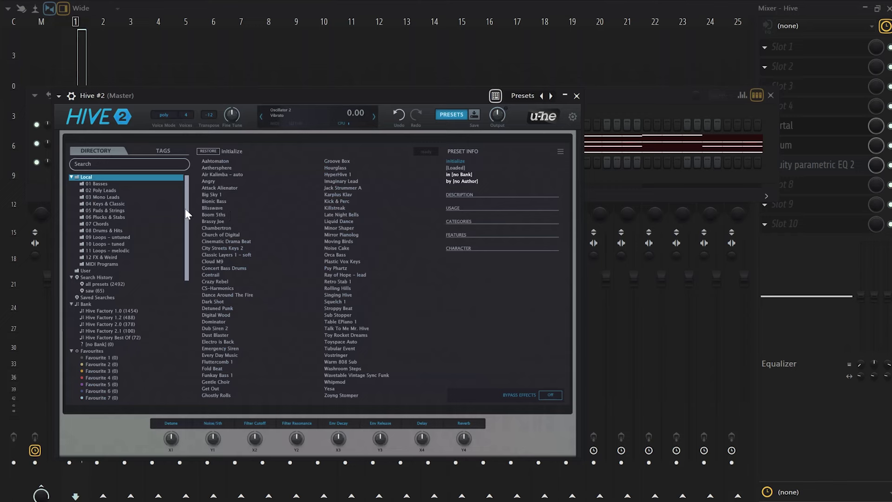
left_click(114, 197)
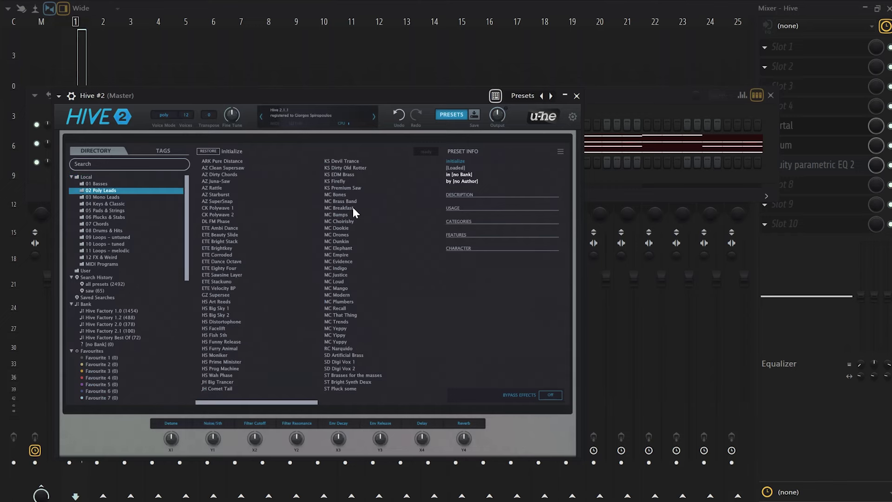
left_click(352, 207)
left_click_drag(356, 96, 341, 96)
left_click(340, 174)
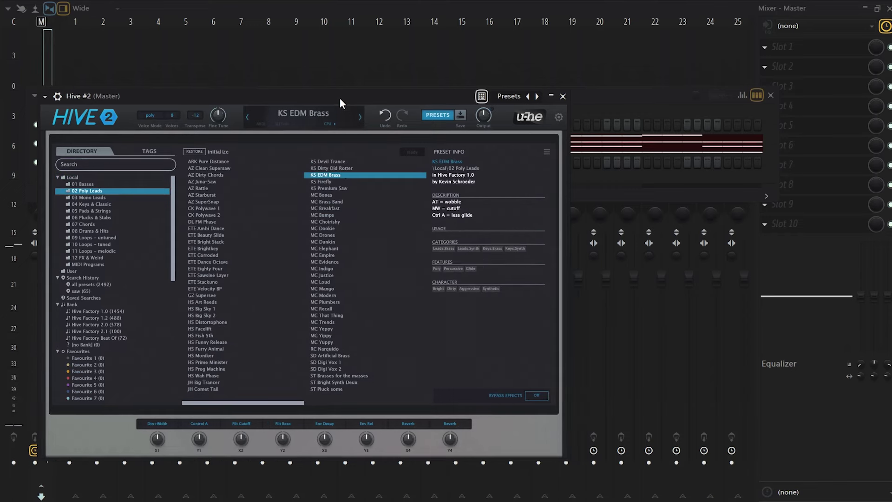
left_click(344, 188)
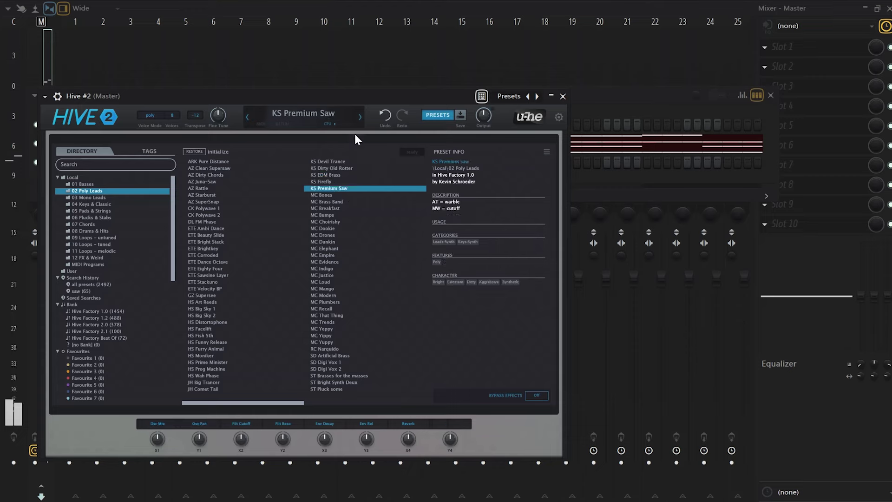
left_click(342, 175)
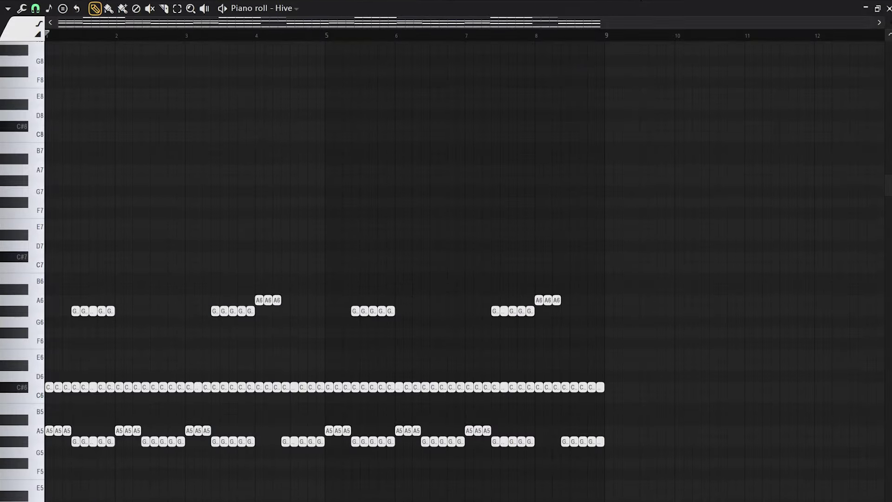
Step: Open Hive #2's piano roll and place consecutive C#8, A7, G#7 and G#6 notes from the start of bar 1
key("F6")
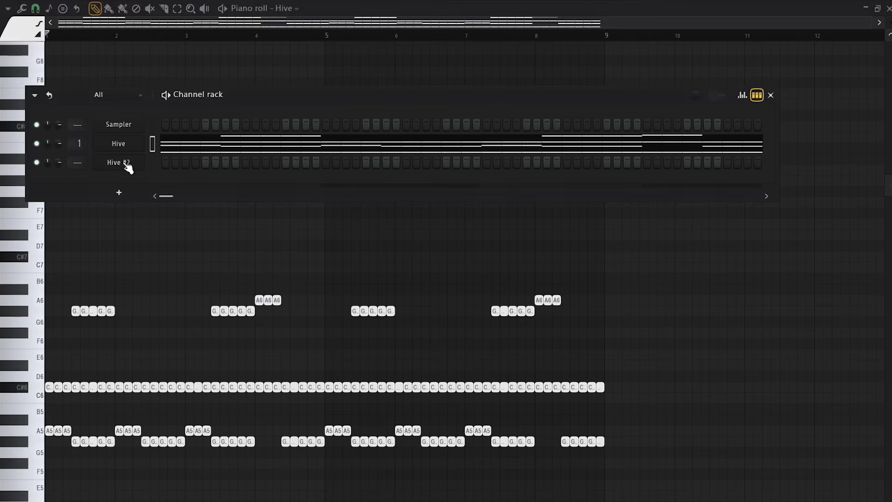
right_click(128, 165)
left_click(168, 159)
left_click(51, 126)
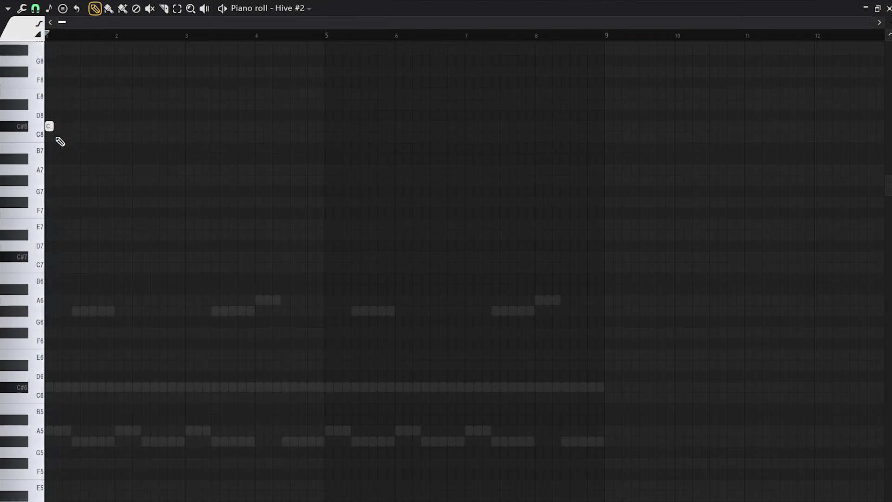
scroll(60, 138, "up", 2)
scroll(96, 185, "up", 2)
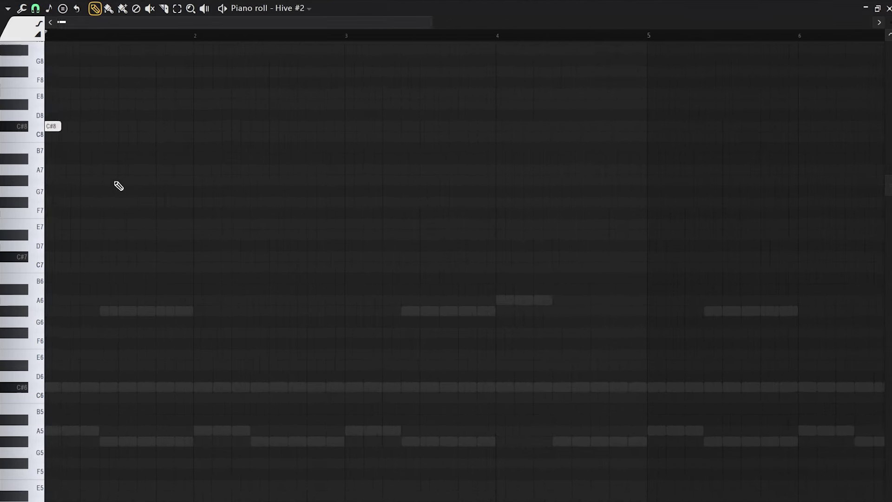
left_click(71, 167)
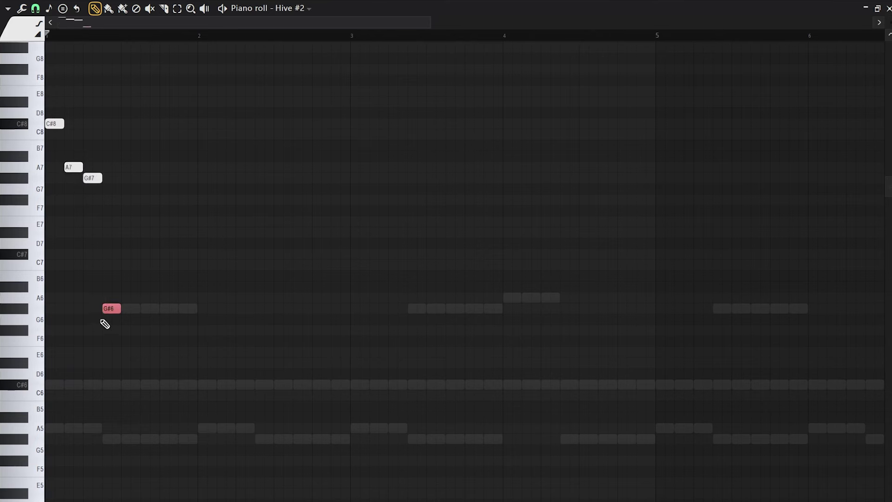
Step: Play back the Hive #2 notes, shift A7 earlier to overlap C#8, and leave G#7 in place of the G#6 note
key("space")
key("space")
key("space")
key("space")
left_click_drag(65, 167, 55, 167)
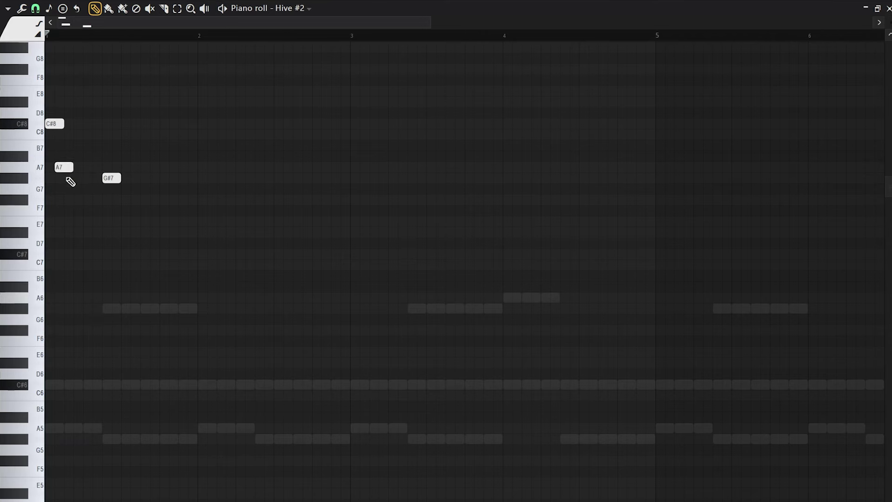
Step: Clear the trial notes from Hive #2's piano roll, trying C#8 longer and an octave lower before deleting it
left_click(74, 168)
key("space")
left_click(91, 178)
right_click(112, 179)
right_click(93, 179)
key("space")
key("space")
left_click_drag(64, 123, 82, 124)
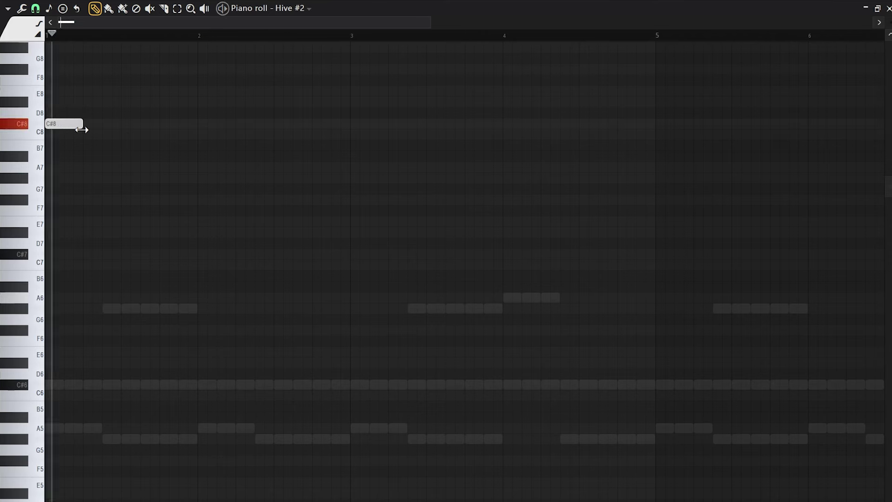
key("ctrl+Down")
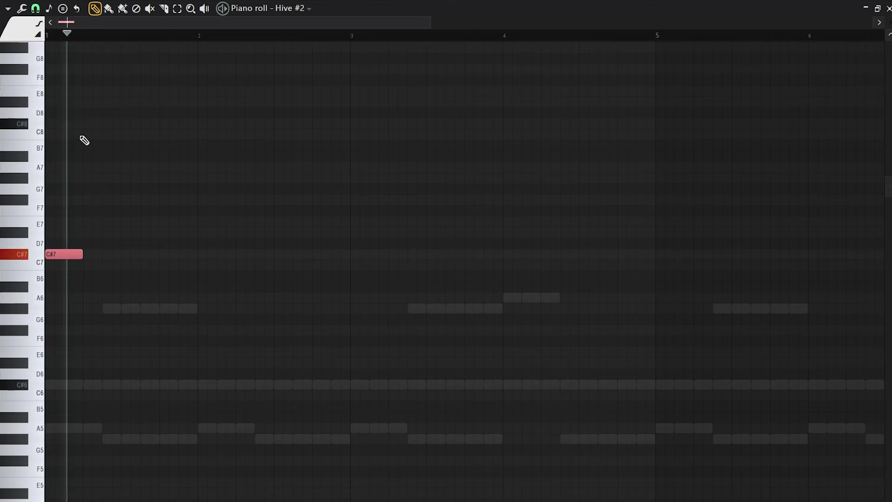
right_click(75, 255)
key("space")
Step: Copy all the notes from the Hive channel and paste them into the Hive #2 channel
key("F6")
right_click(142, 144)
left_click(171, 178)
right_click(141, 164)
mouse_move(179, 171)
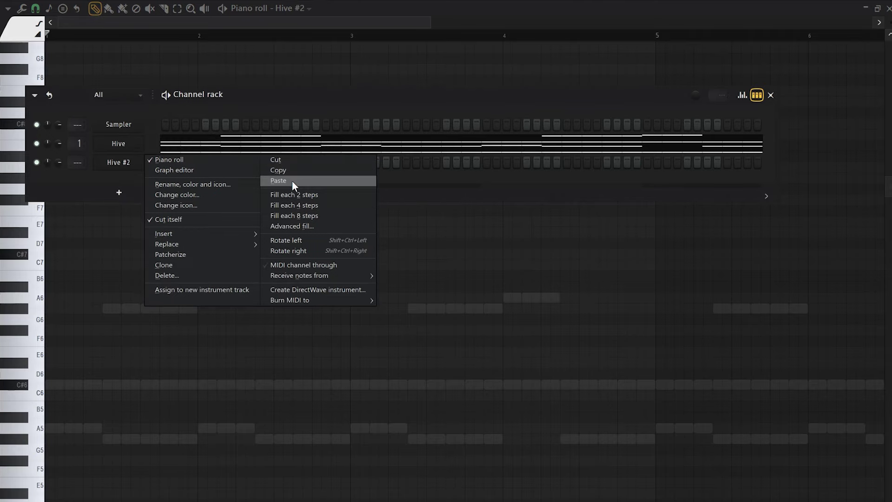
left_click(279, 179)
Step: Raise all the pasted notes in Hive #2's piano roll by two octaves
left_click(204, 171)
key("ctrl+a")
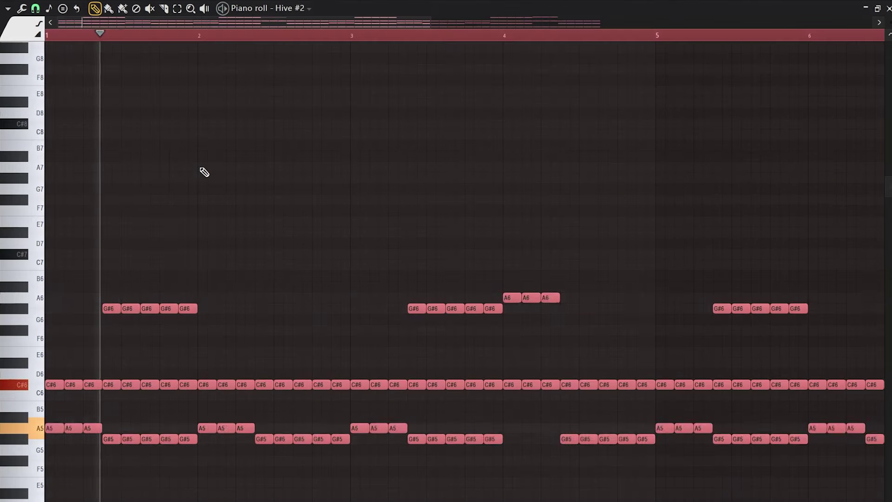
key("ctrl+Up")
key("ctrl+Up")
scroll(155, 99, "down", 5, "ctrl")
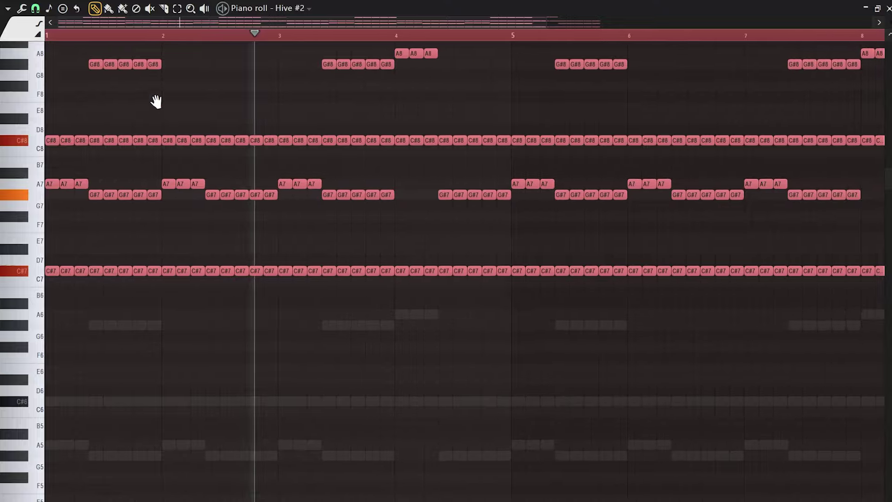
scroll(191, 141, "down", 1, "ctrl")
Step: Open the Hive #2 instrument and switch from its preset browser to the synth controls
key("F6")
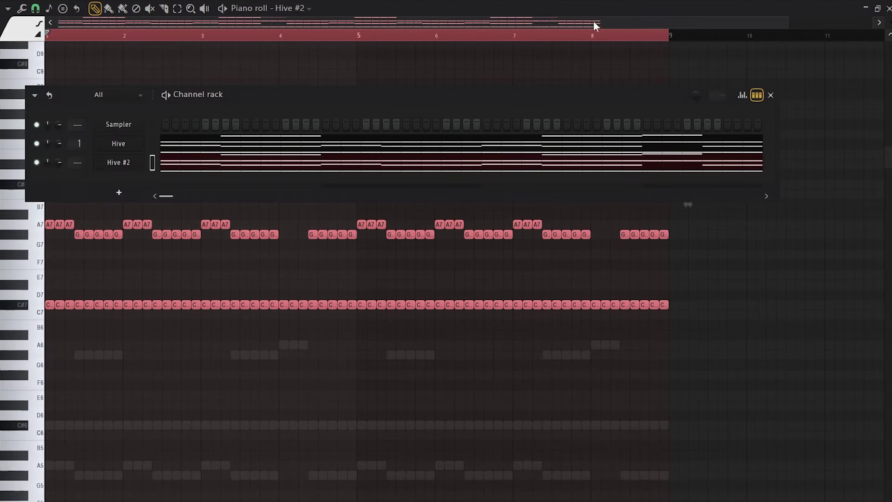
left_click(119, 163)
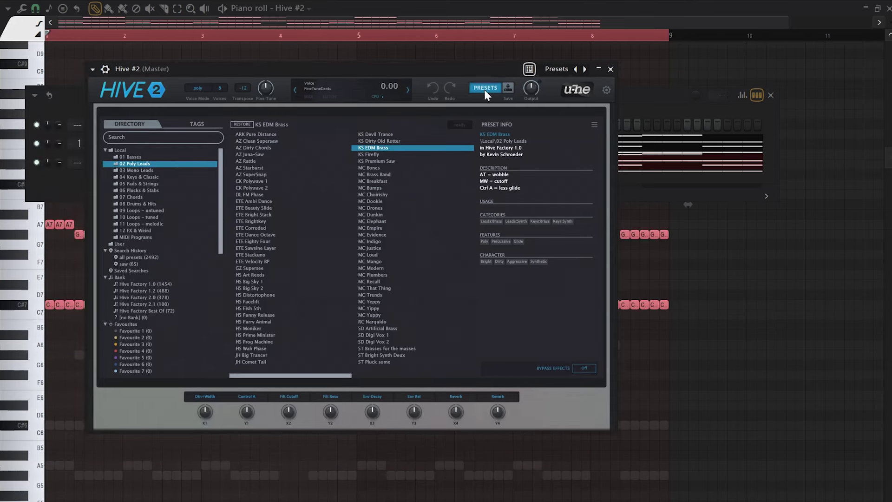
left_click(484, 89)
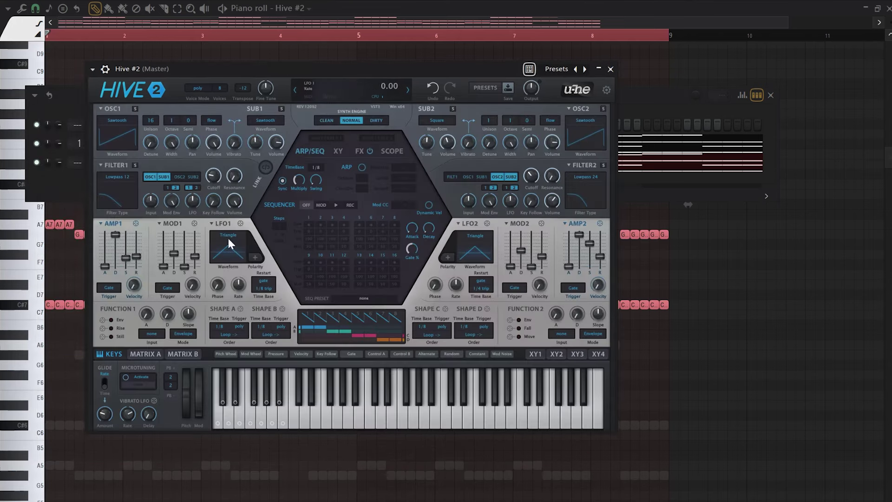
Step: Try Hive #2's arpeggiator during playback with the sequencer in MOD mode and the gate of step 1 changed
left_click(319, 205)
key("space")
left_click_drag(317, 70, 305, 71)
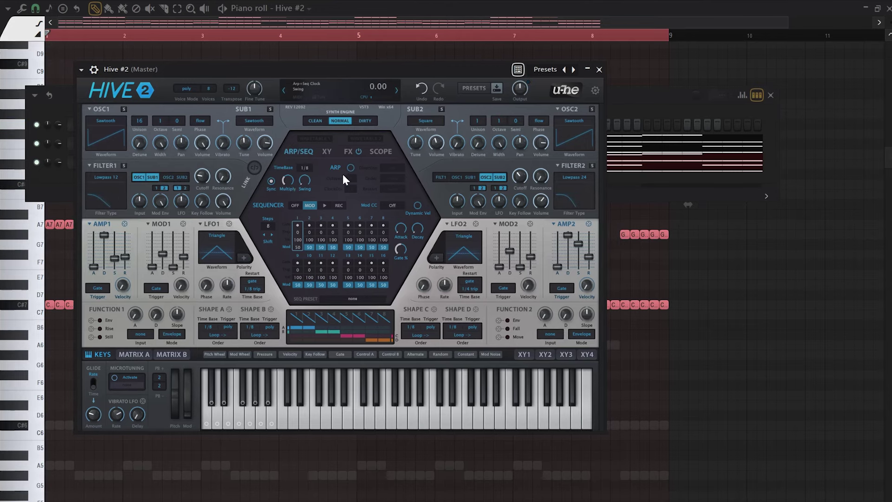
left_click_drag(343, 70, 341, 70)
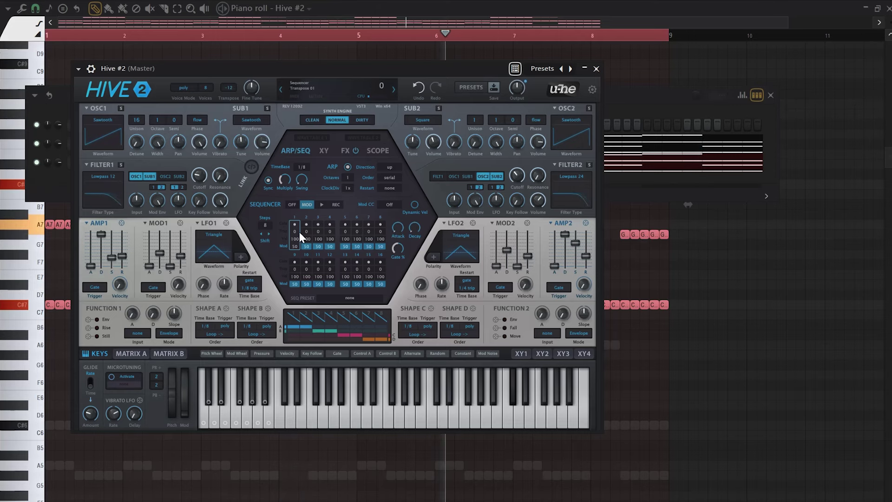
left_click_drag(299, 65, 294, 65)
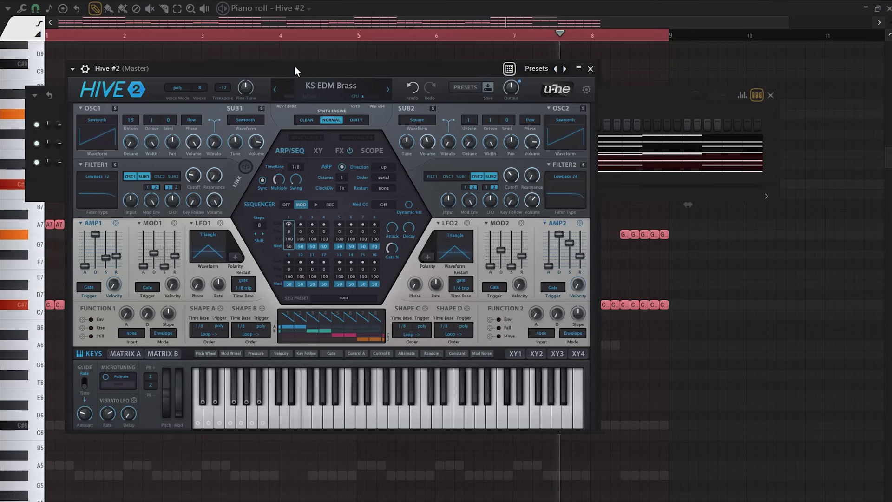
left_click(290, 224)
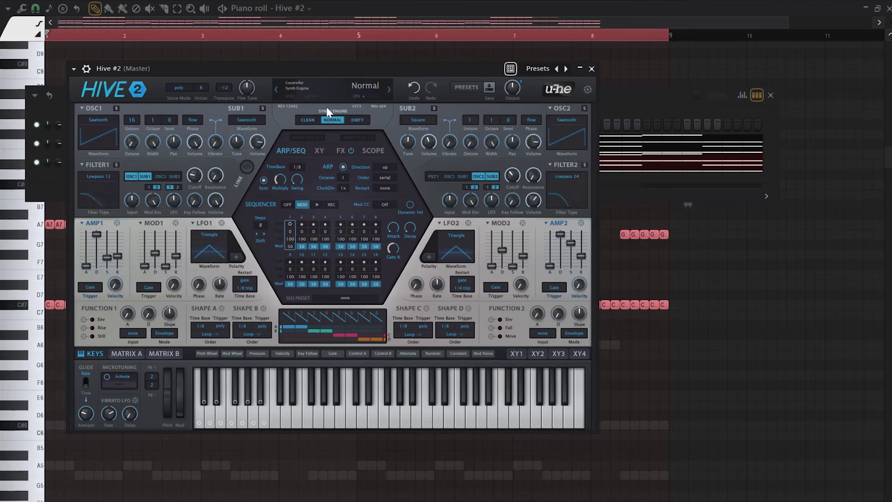
Step: Set Hive #2's arpeggiator direction to up+dn 1, its order to round and its octaves to 4
left_click(387, 168)
left_click(425, 221)
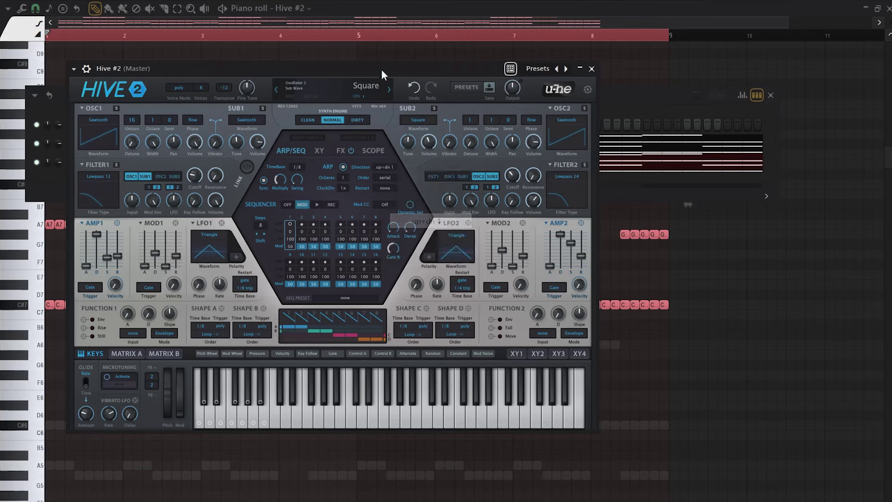
left_click_drag(381, 69, 369, 69)
left_click(380, 179)
left_click(405, 203)
left_click(335, 179)
left_click(360, 231)
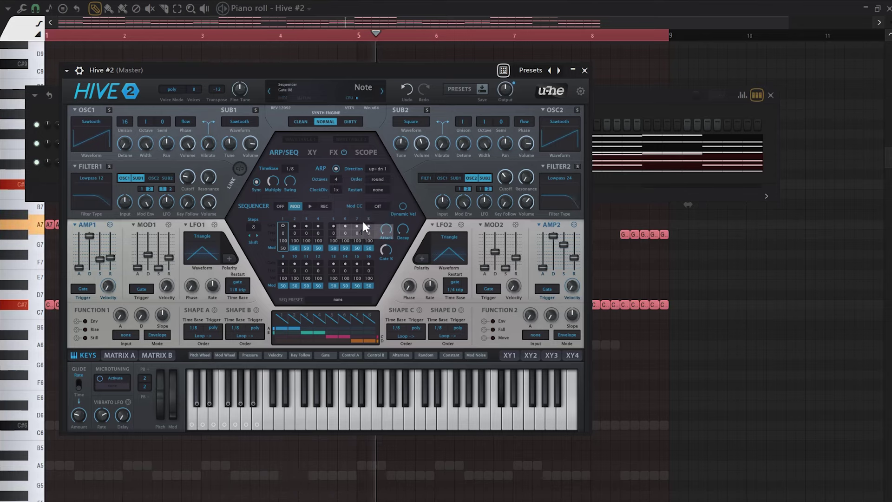
Step: Try clock divisions for Hive #2's arpeggiator and set ClockDiv to 4x
left_click_drag(328, 65, 334, 69)
left_click(344, 194)
left_click(372, 240)
left_click(343, 194)
left_click(367, 227)
left_click_drag(325, 82, 314, 81)
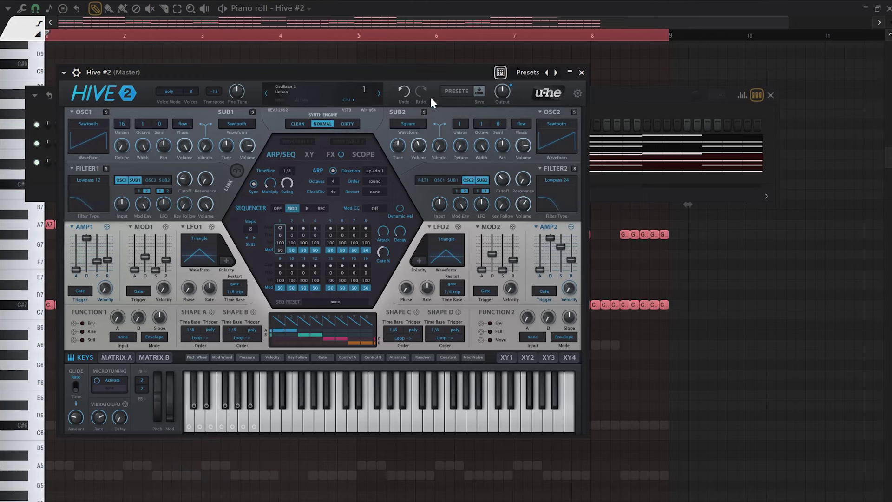
Step: Load the AZ SuperSnap preset from the 02 Poly Leads folder into Hive #2
left_click(453, 95)
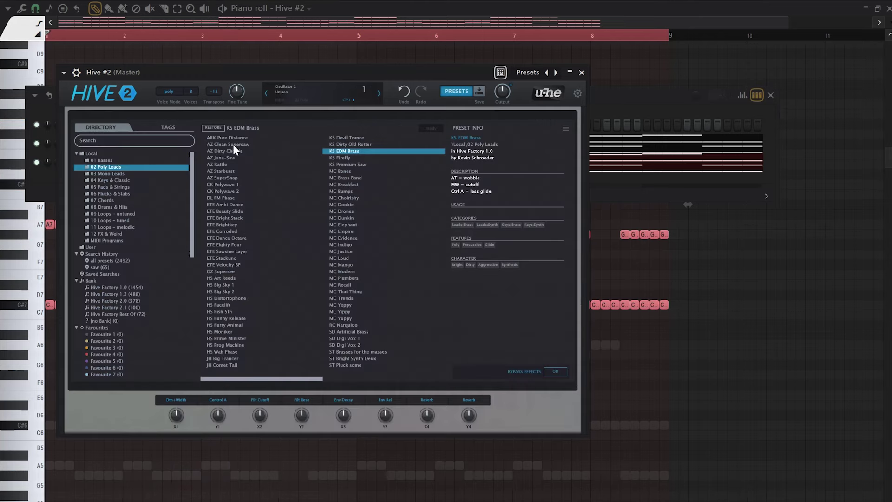
left_click(237, 178)
left_click_drag(326, 71, 310, 70)
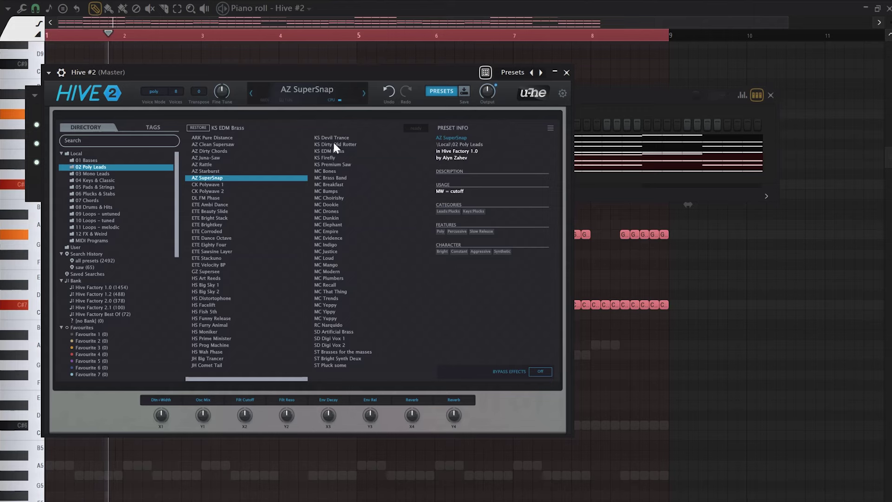
Step: Route Hive #2 to mixer track 2 and load Portal in the track's effect slot 3
left_click(623, 102)
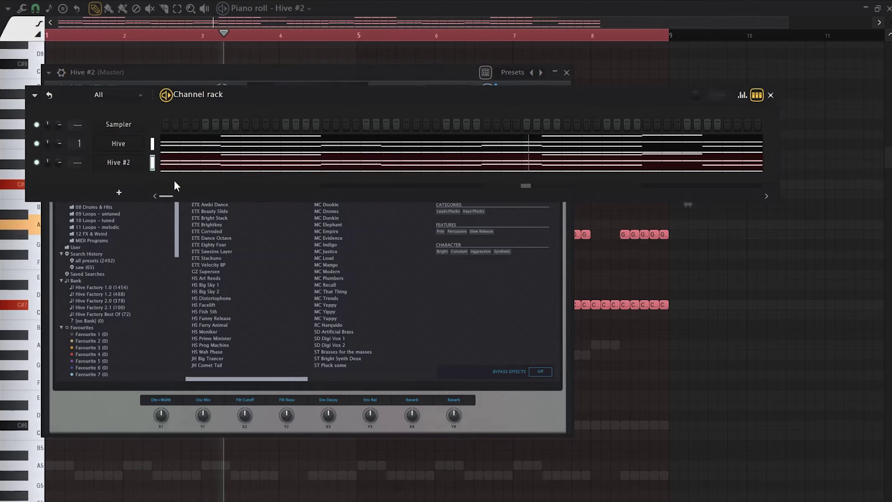
key("ctrl+l")
left_click(789, 98)
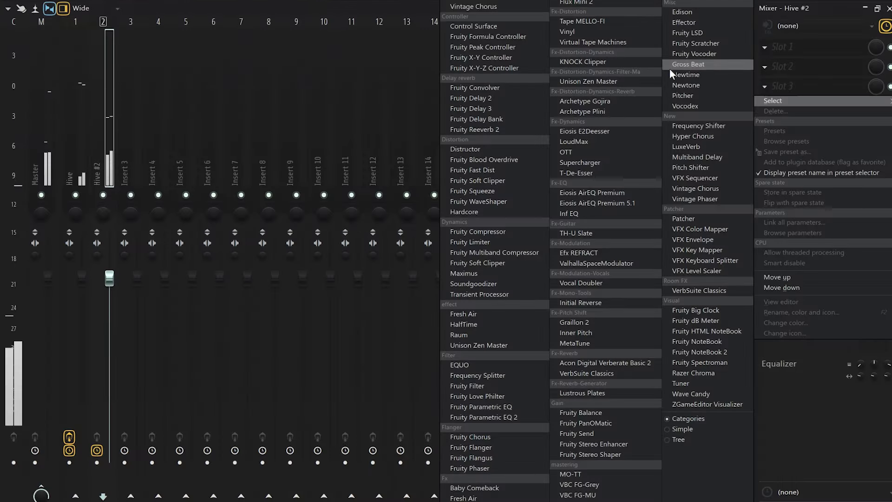
left_click(672, 75)
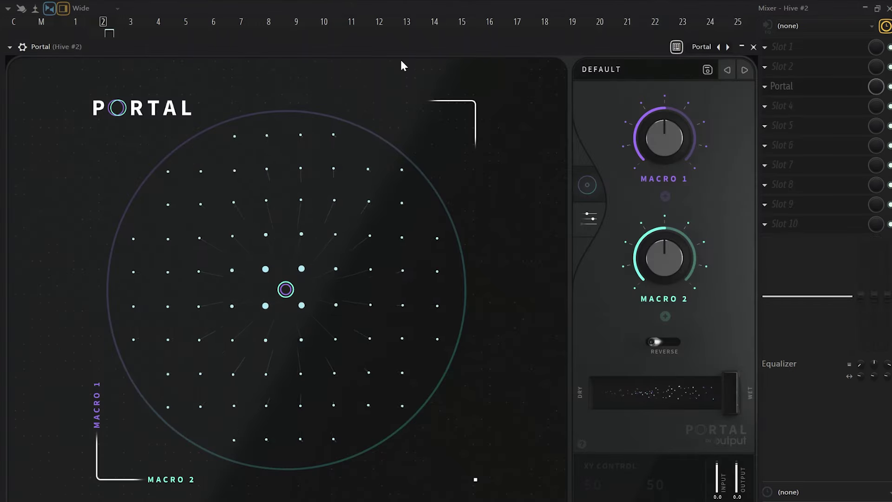
Step: Browse Portal's Guitar & Keys presets for Hive #2 and shift the dry/wet balance towards dry
left_click_drag(465, 46, 520, 35)
left_click(534, 57)
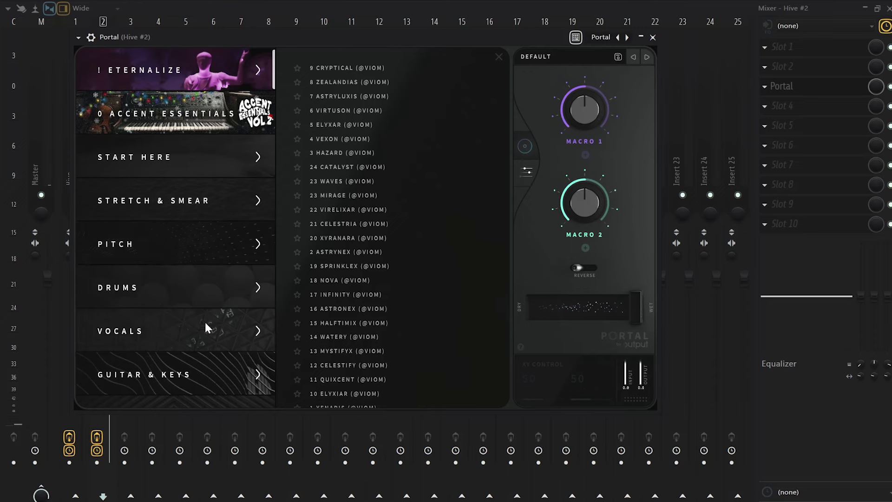
left_click(217, 365)
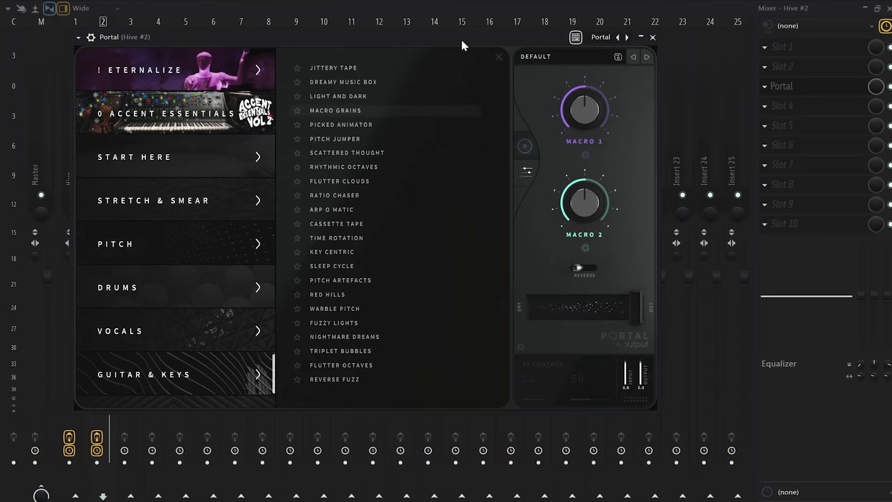
mouse_move(462, 37)
left_mouse_down()
mouse_move(447, 33)
mouse_move(460, 28)
left_mouse_up()
left_click_drag(559, 297, 555, 300)
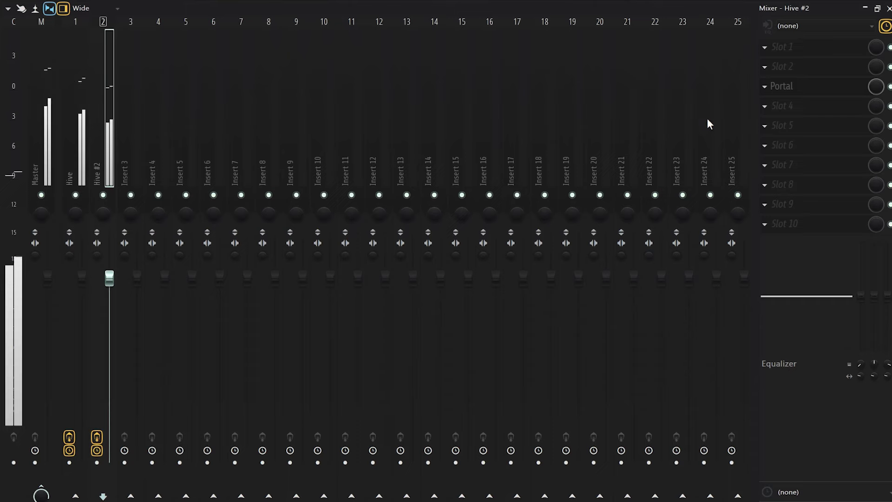
Step: Add ValhallaSupermassive in slot 4 of Hive #2's mixer track with the Reverb2000 preset and a 36.2 % mix
left_click(811, 107)
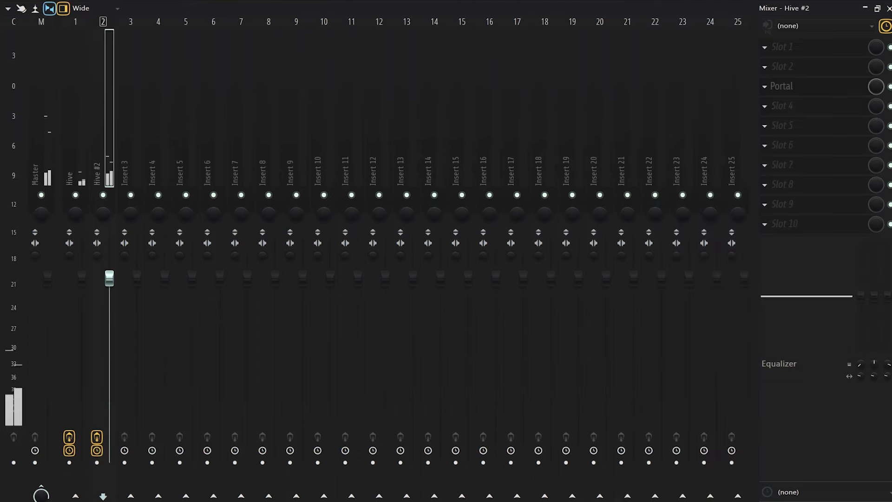
left_click(441, 290)
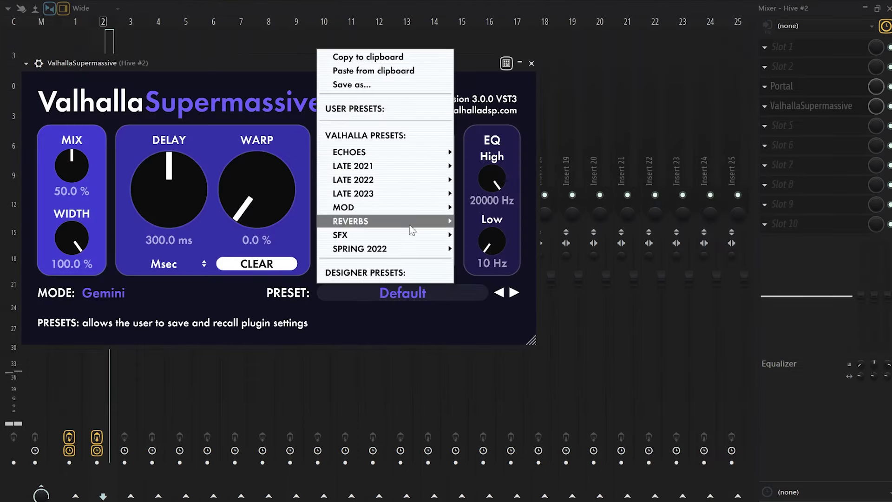
mouse_move(419, 221)
mouse_move(493, 222)
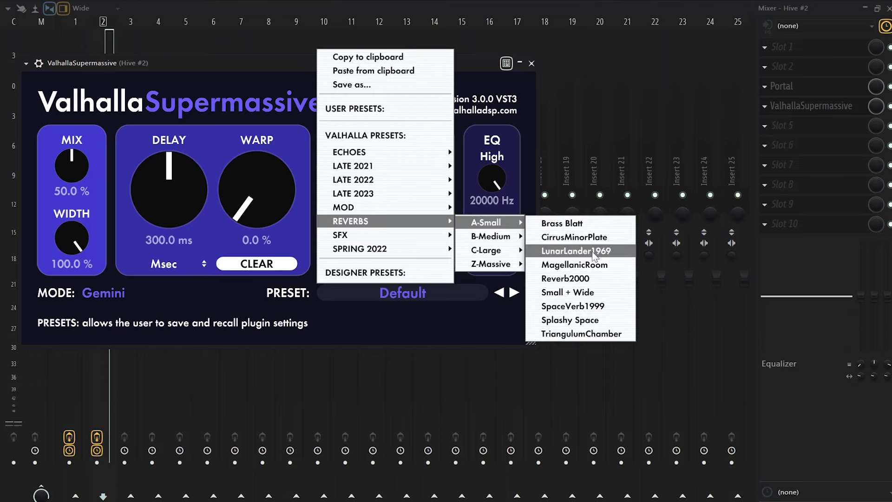
left_click(565, 279)
left_click_drag(197, 153, 172, 174)
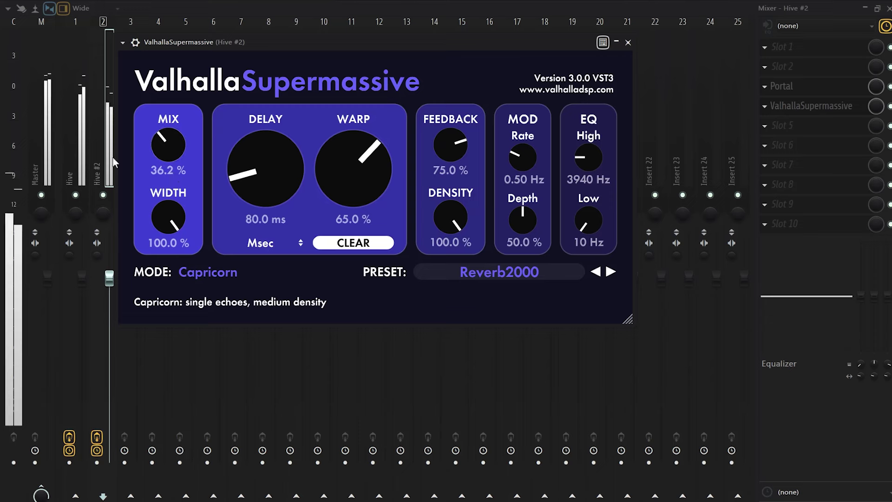
key("Escape")
Step: Add a third Hive instrument to the channel rack
key("F6")
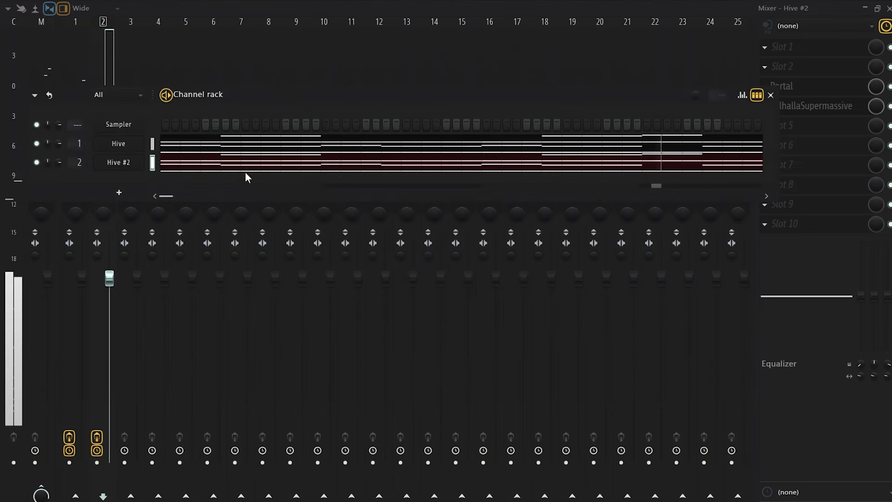
left_click(128, 195)
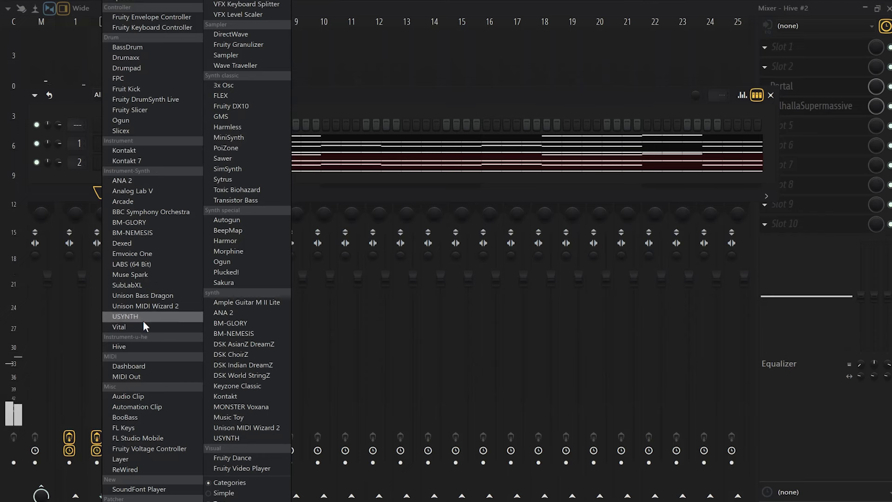
left_click(146, 346)
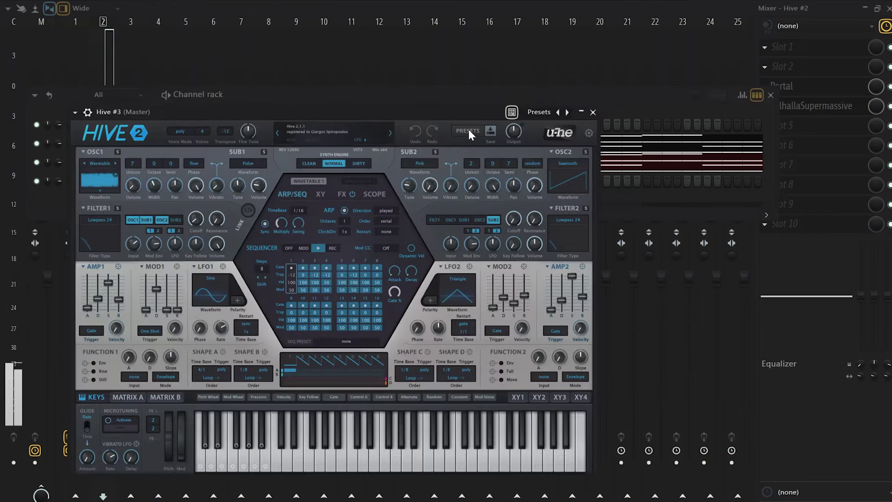
Step: Audition Hive #3's 06 Plucks & Stabs presets, including EH Big Room Big Pluck and EH Big Room Candy, and load GZ HyperHive 1
left_click(468, 131)
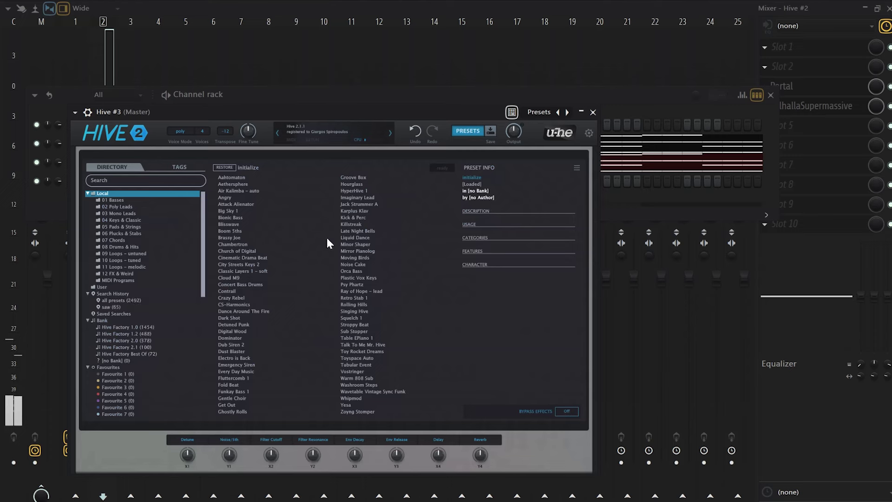
left_click(122, 234)
left_click(242, 311)
left_click_drag(283, 113, 269, 102)
left_click(257, 324)
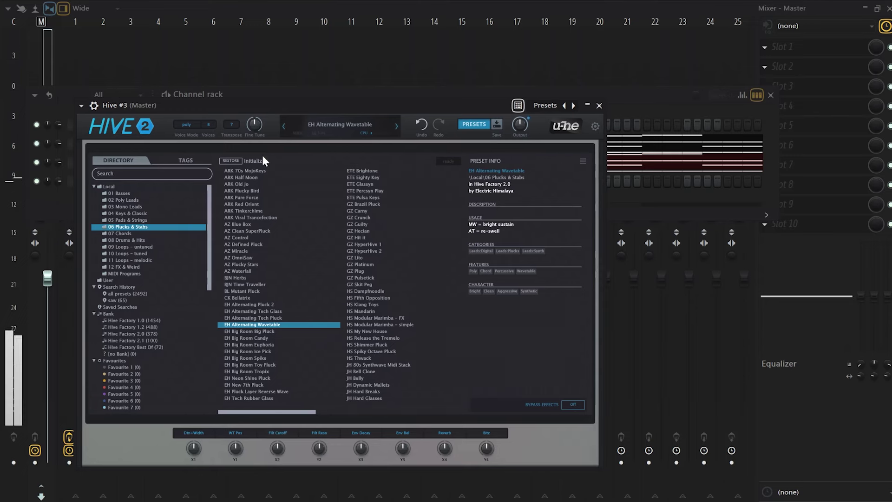
left_click(247, 332)
left_click_drag(283, 116, 269, 114)
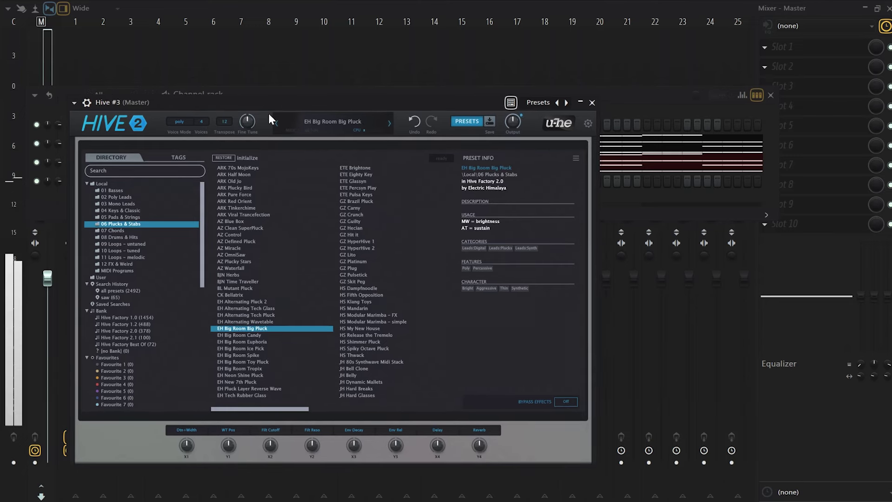
left_click(247, 335)
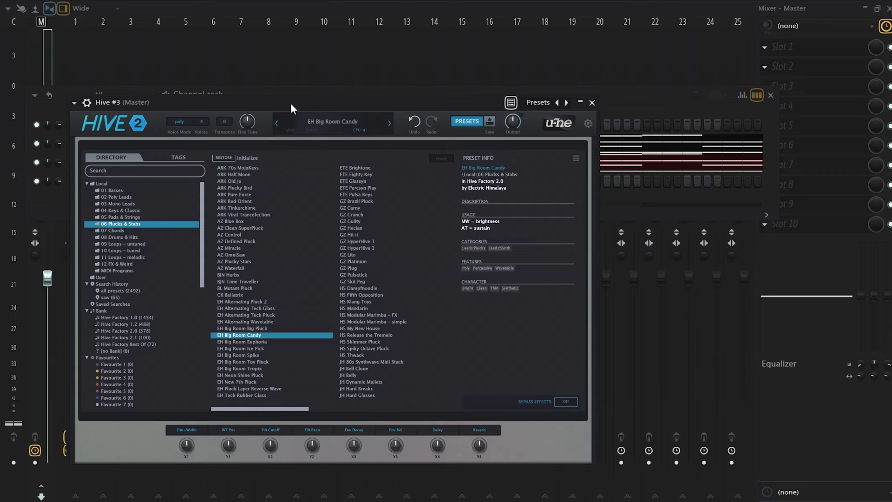
left_click(360, 242)
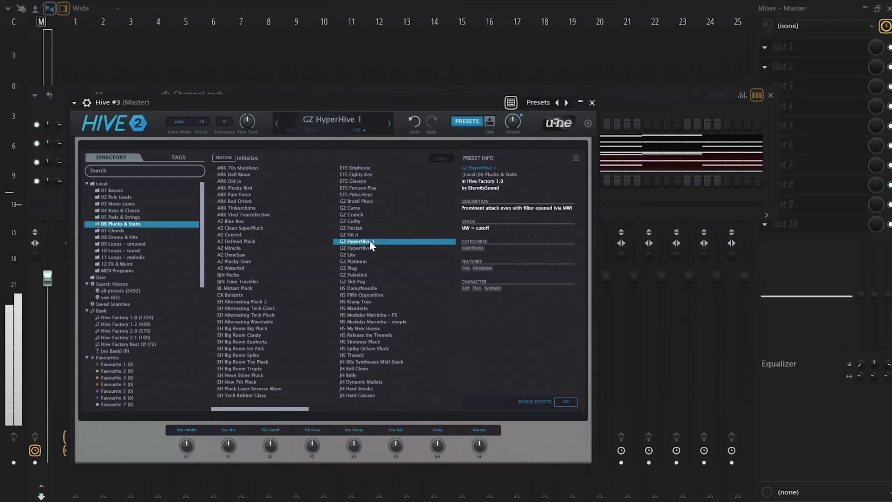
Step: Continue auditioning Hive #3's 06 Plucks & Stabs presets, including GZ HyperHive 2 and HS Release the Tremelo, and load STU Nautilus
left_click(389, 123)
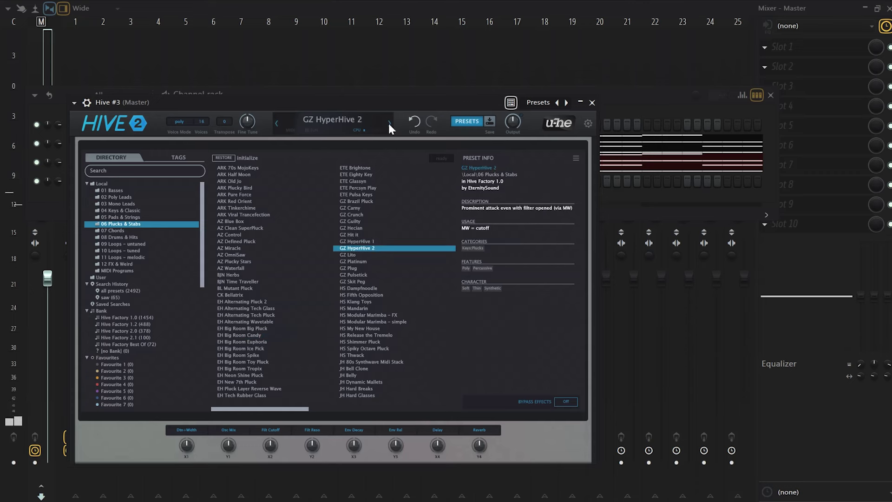
left_click(370, 336)
scroll(356, 248, "down", 2)
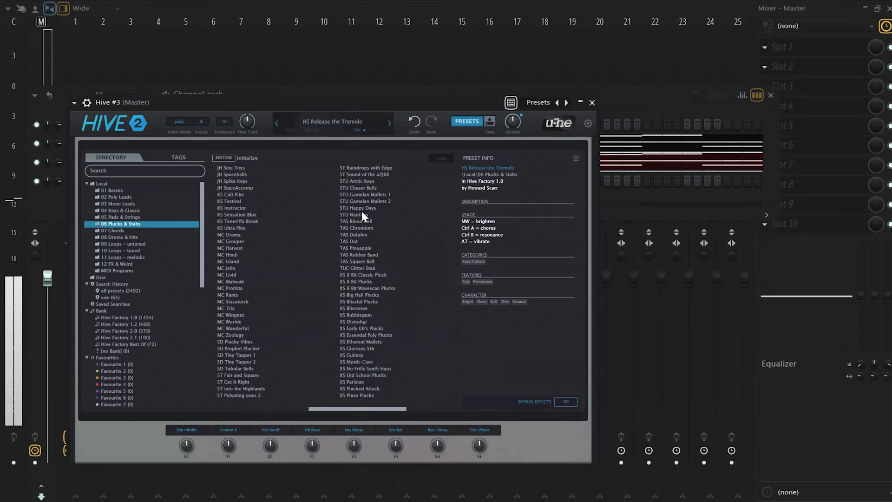
left_click(362, 214)
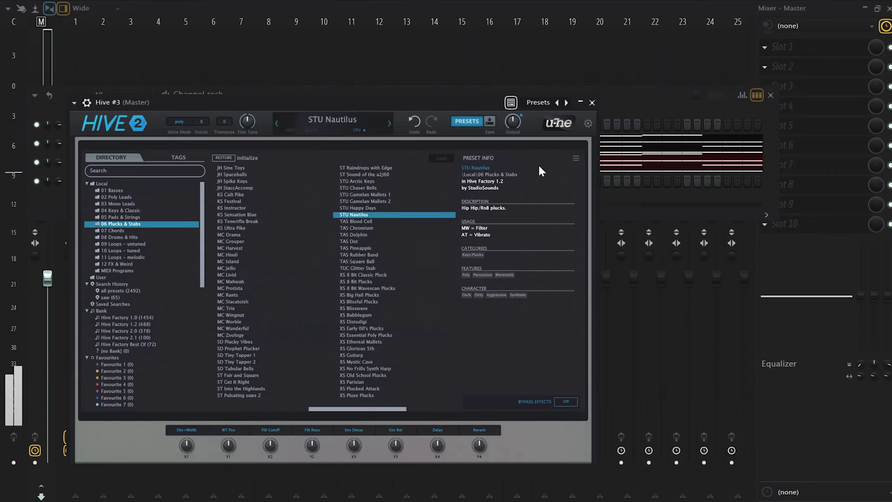
Step: In Hive #3's piano roll, fill bars 1 to 8 with consecutive two-bar notes on C#5 and C#4
left_click(603, 109)
right_click(152, 182)
left_click(168, 179)
scroll(167, 228, "down", 5)
scroll(60, 405, "down", 3)
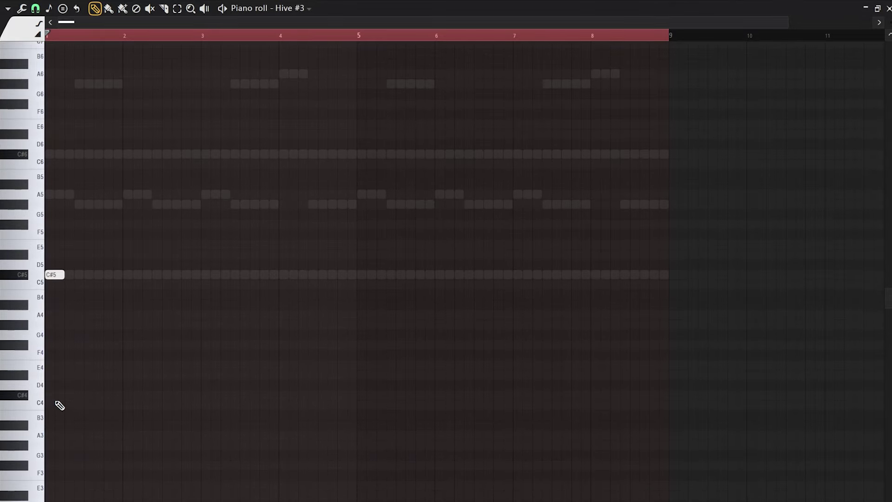
key("space")
left_click_drag(65, 275, 304, 269)
left_click_drag(459, 232, 383, 370)
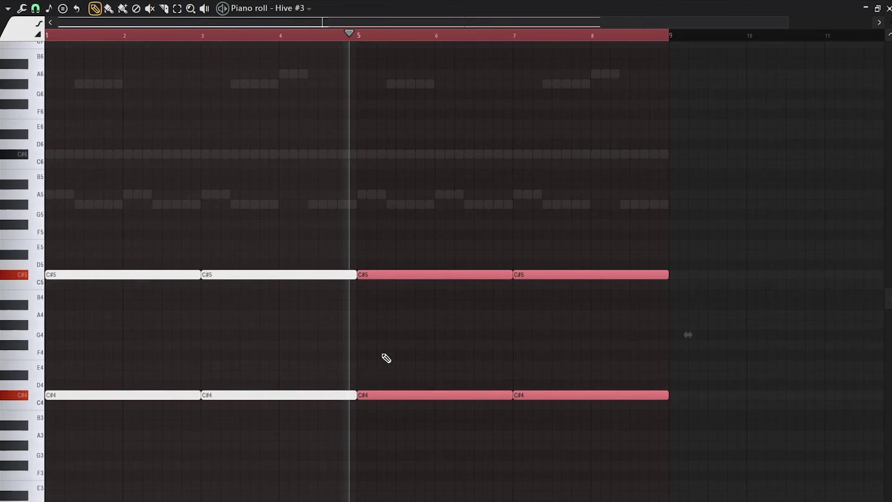
Step: Add copies of the two C#5 notes in bars 5 to 8 one octave higher on C#6
scroll(366, 311, "down", 1)
left_click_drag(367, 277, 380, 304)
left_click_drag(524, 259, 464, 299)
key("space")
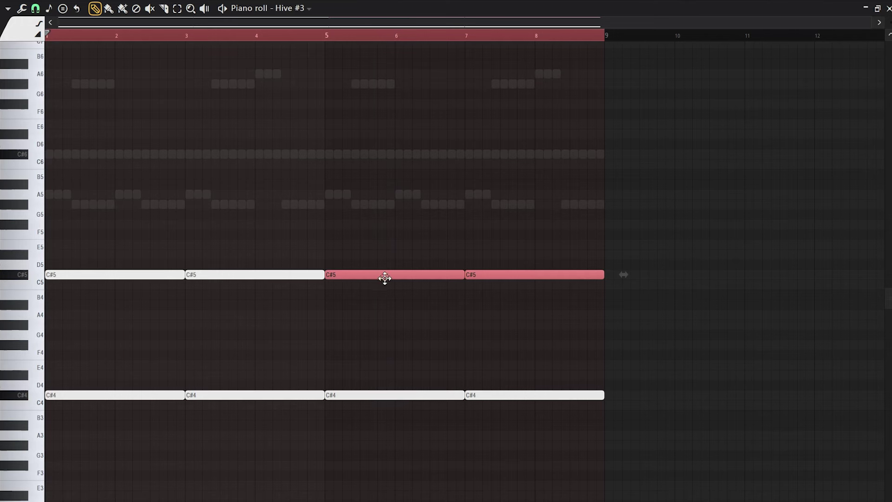
left_click_drag(384, 277, 382, 278)
key("ctrl+Up")
key("space")
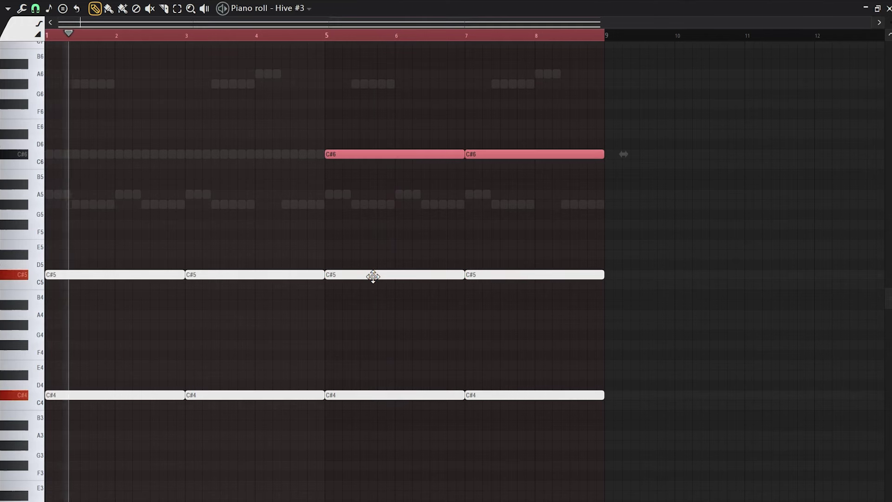
left_click(391, 201)
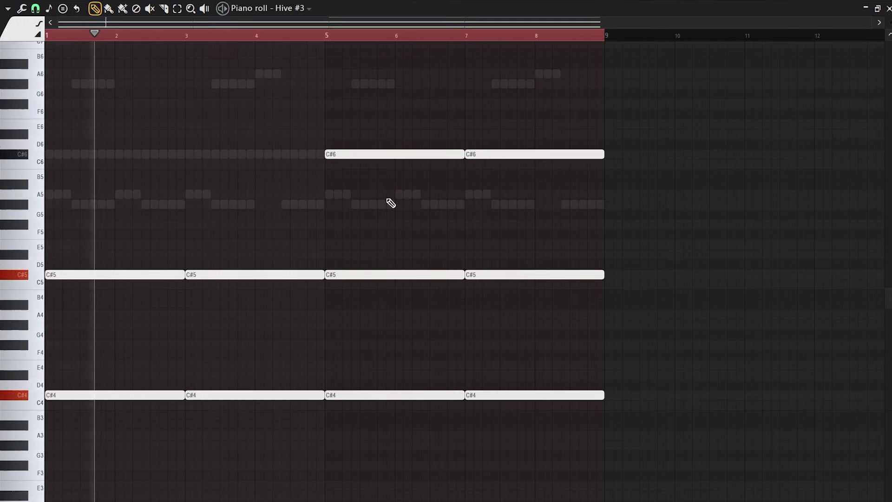
Step: Place a two-bar G#6 note at bar 2 and an A5 note starting at bar 4
left_click(119, 83)
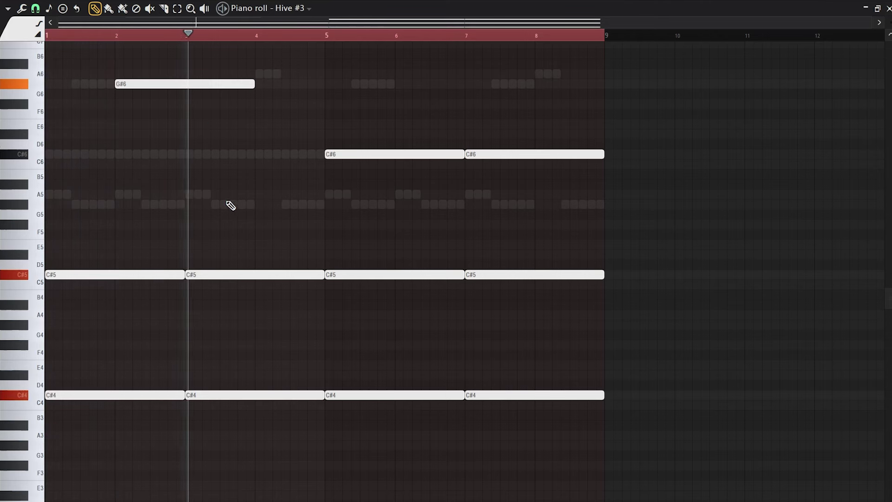
left_click(257, 204)
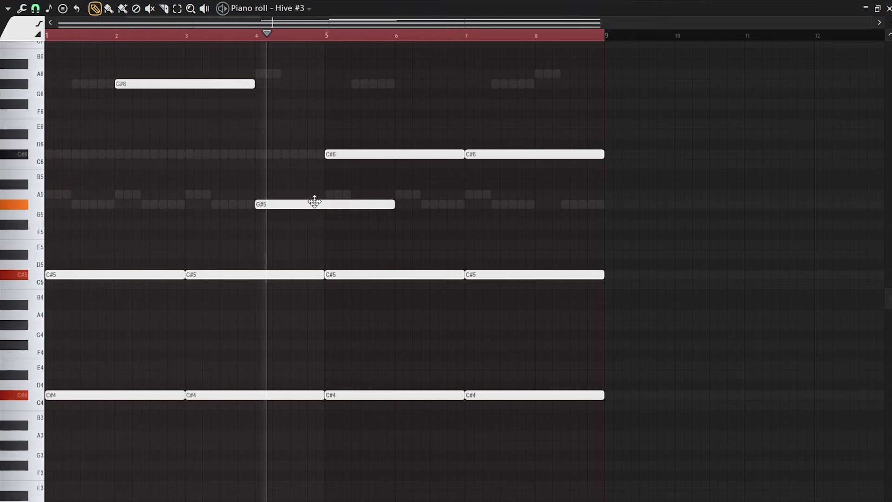
key("space")
right_click(375, 205)
left_click(259, 77)
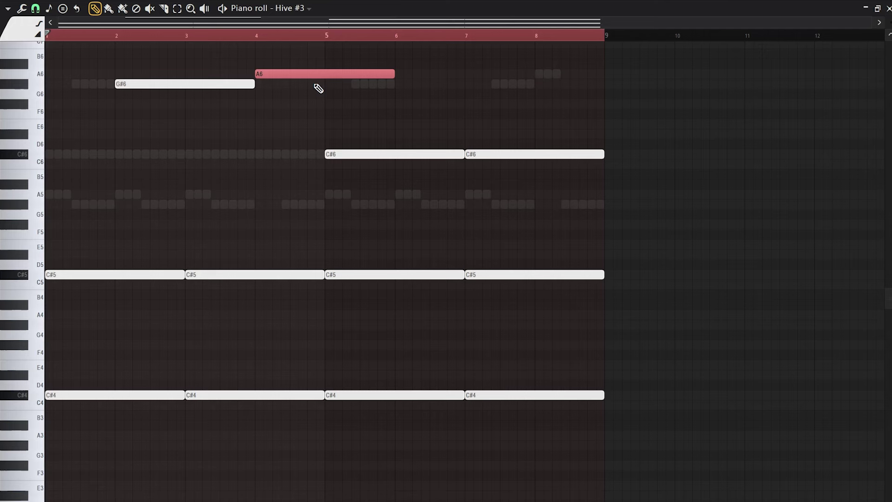
key("ctrl+Down")
key("space")
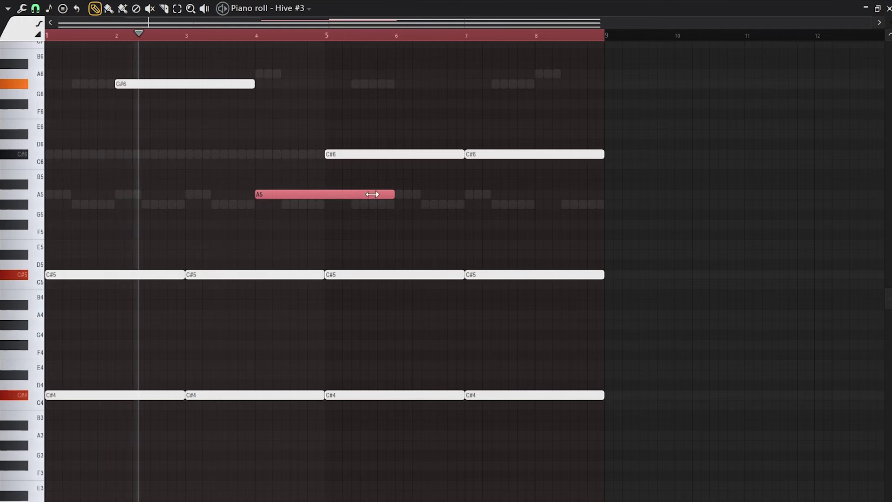
Step: Trim the A5 note at bar 4 to a length of one bar
left_click_drag(373, 194, 277, 203)
left_click(282, 204)
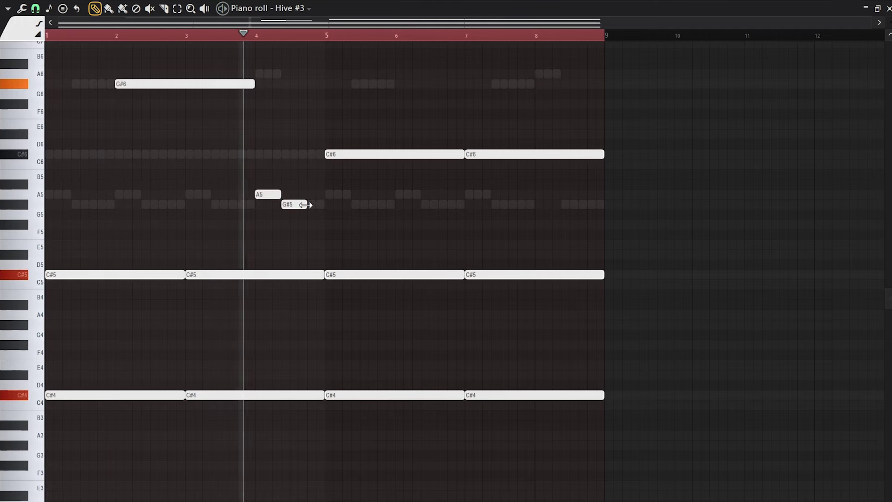
right_click(300, 206)
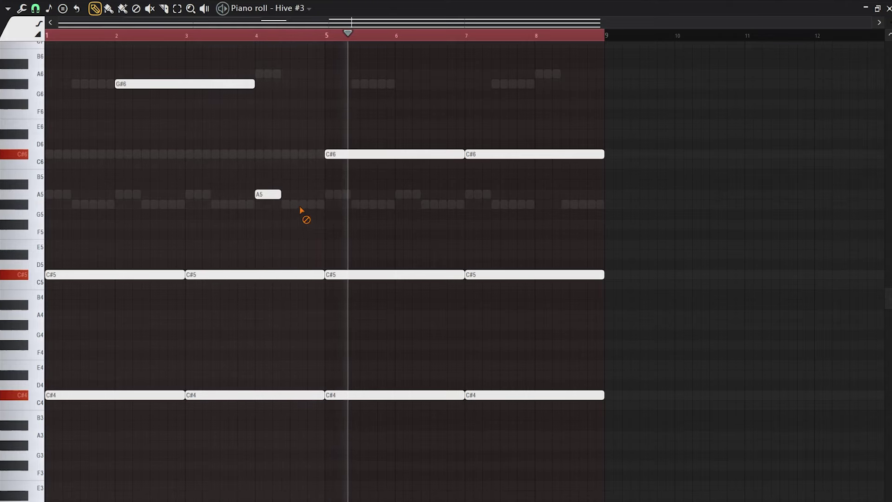
left_click_drag(282, 195, 324, 195)
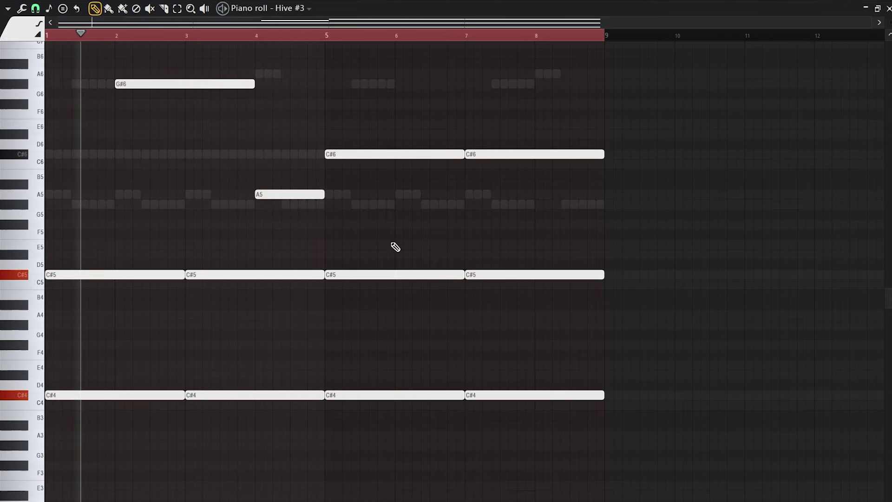
scroll(438, 269, "up", 2)
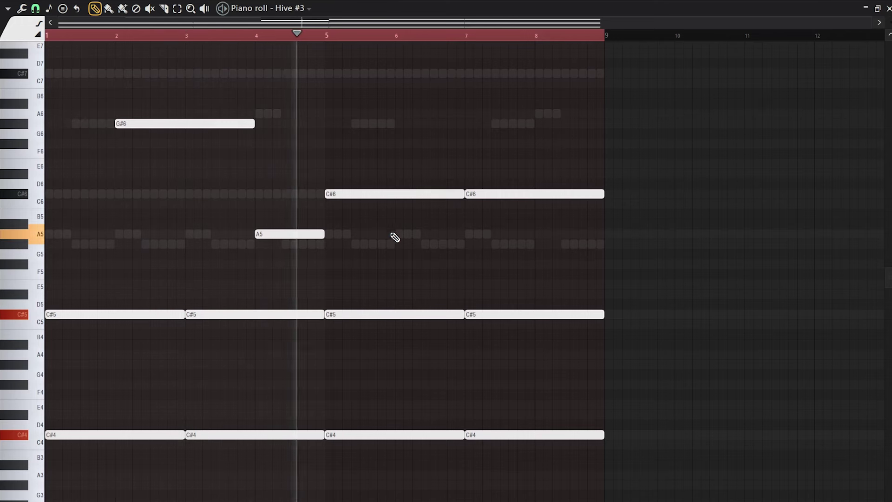
Step: Copy the G#6 and A5 notes four bars ahead, starting at bars 6 and 8
key("space")
left_click_drag(207, 101, 277, 252)
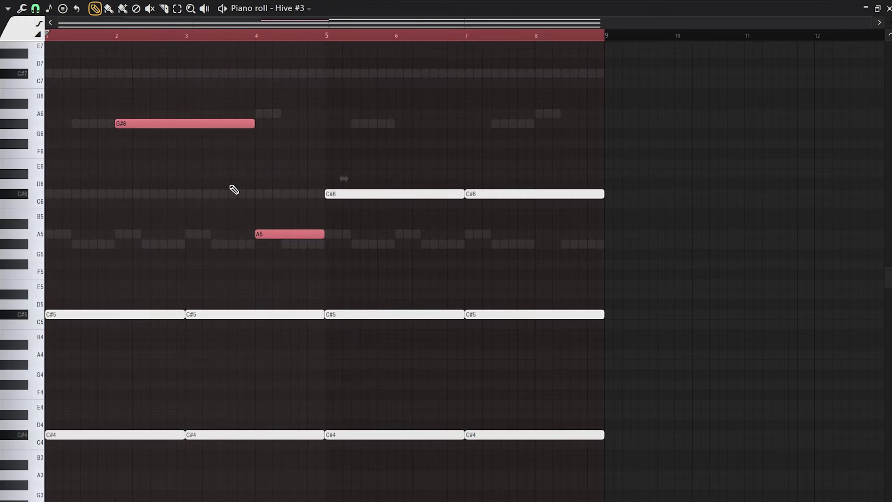
left_click_drag(181, 124, 465, 112)
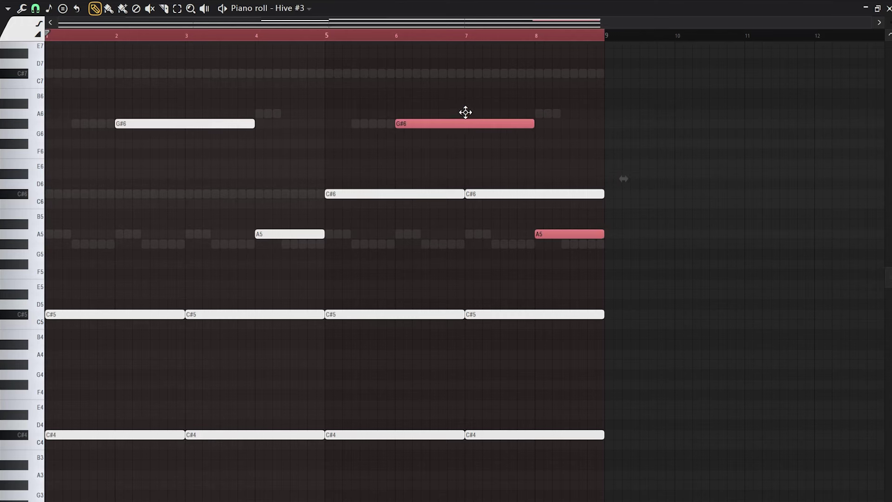
Step: Shorten both C#6 notes and the G#6 note at bar 6 to one bar each
left_click(594, 172)
left_click_drag(451, 188, 534, 199)
left_click(559, 145)
left_click(535, 132)
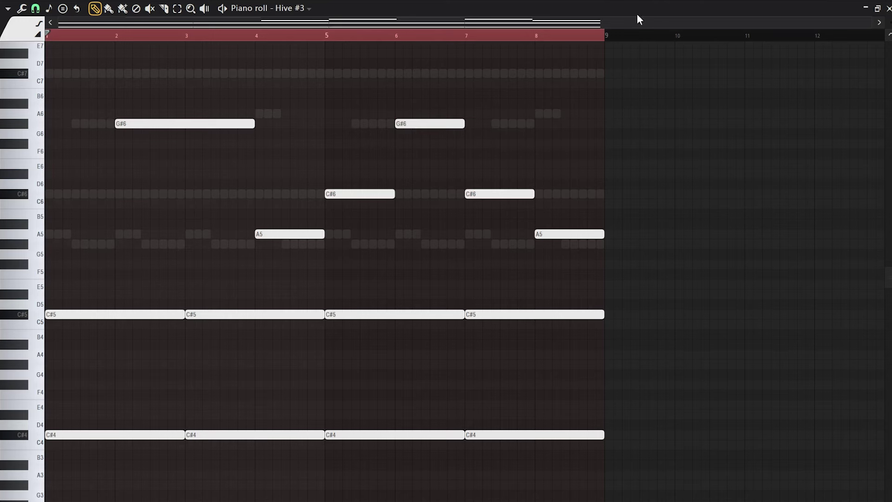
Step: Route Hive #3 to mixer track 3 and lower that track's volume
key("F6")
key("F9")
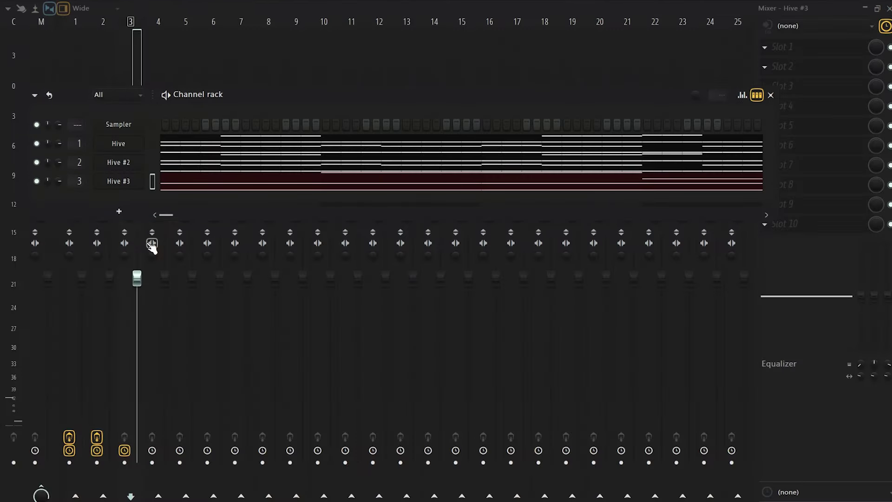
key("F6")
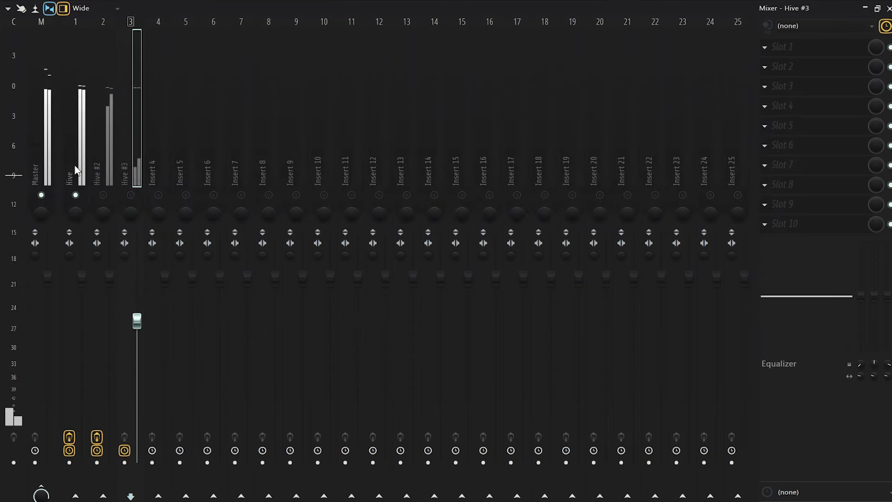
Step: Lower the volume of Hive's mixer track and pan it slightly to the right
left_click(72, 244)
left_click_drag(82, 279, 81, 301)
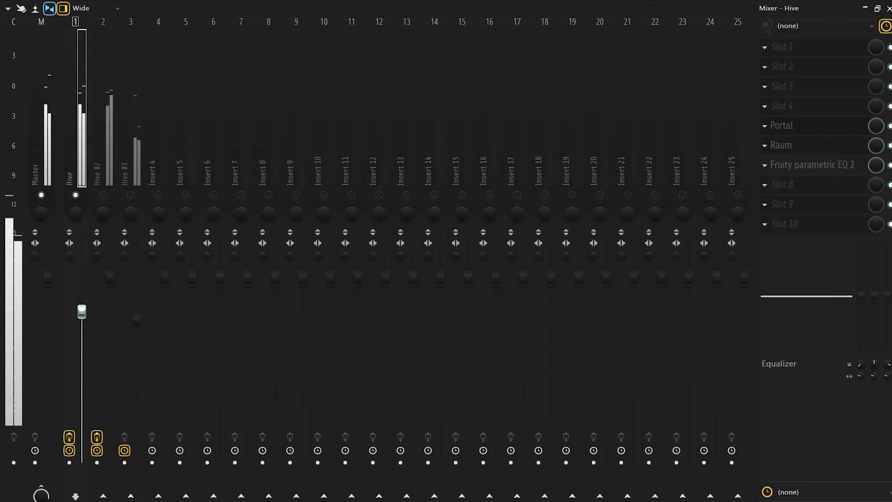
left_click_drag(78, 218, 77, 213)
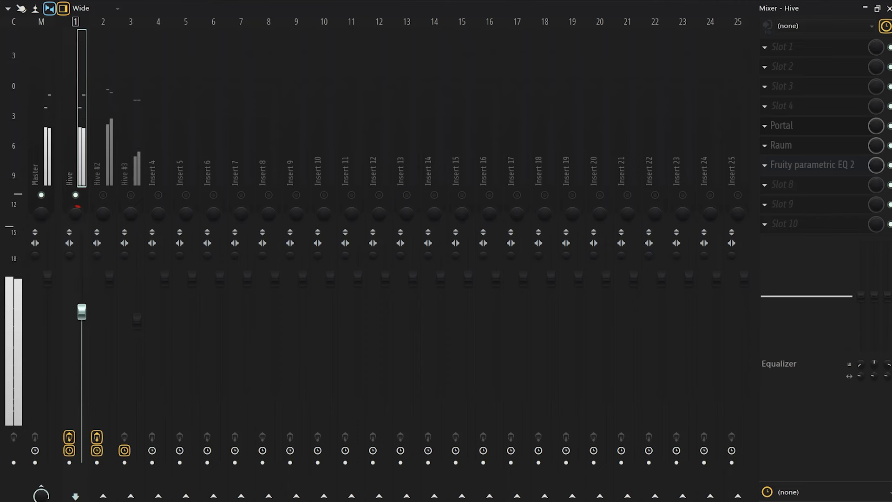
Step: Pan Hive #2 slightly left and lower its volume, then unmute Hive #3 and reduce its level a little further
left_click_drag(103, 203, 103, 202)
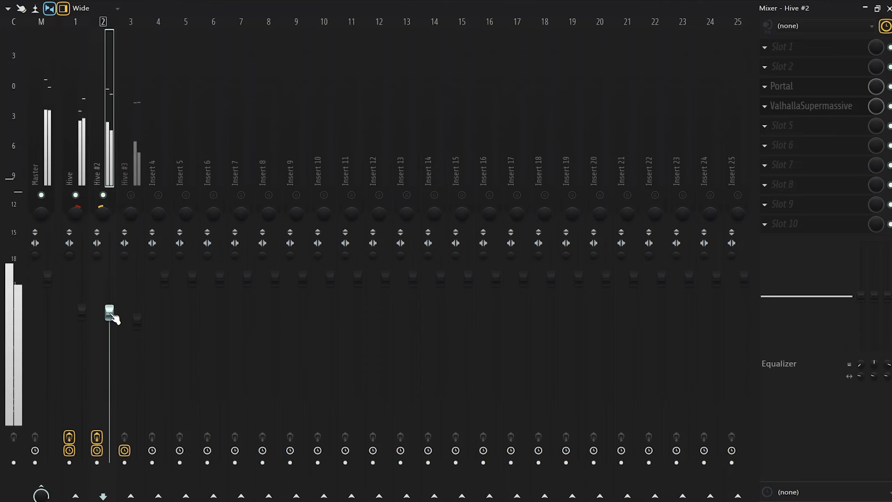
left_click(124, 219)
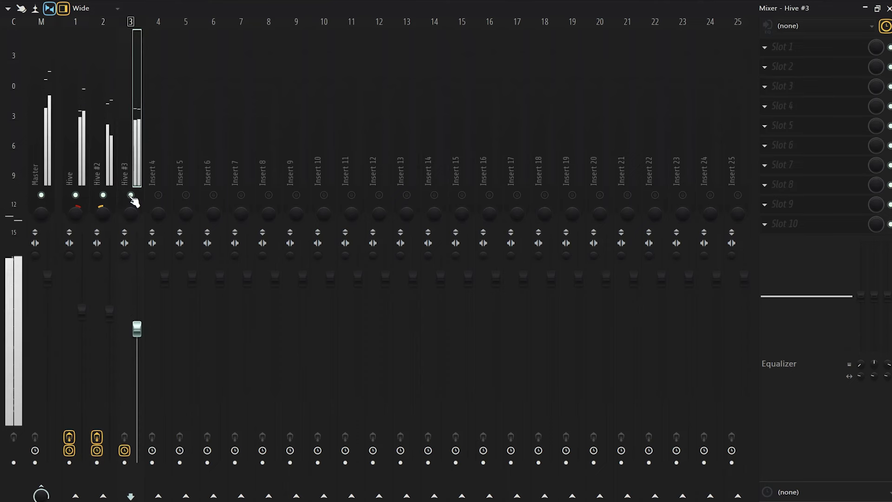
Step: Select the Hive, Hive #2 and Hive #3 mixer tracks and route them only to Insert 4
left_click_drag(87, 165, 137, 215)
right_click(159, 495)
left_click(196, 422)
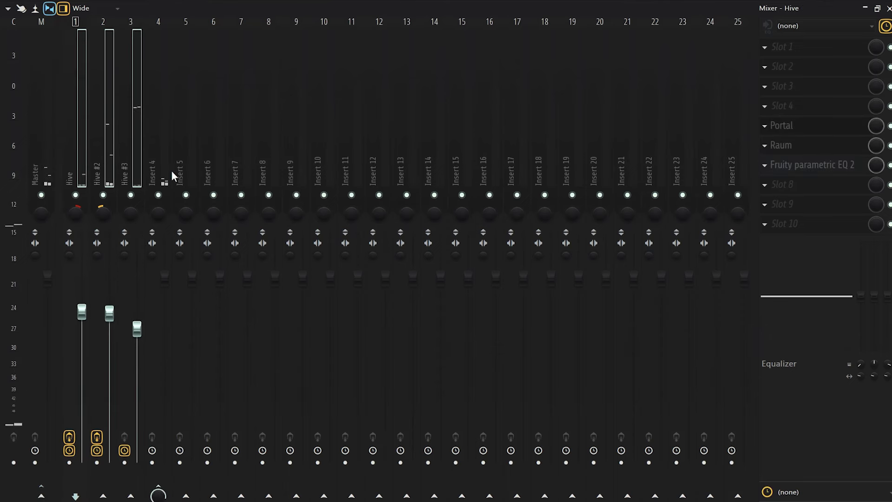
Step: Mute Hive #2's mixer track and select the Hive #3 track
left_click(168, 176)
left_click(103, 195)
left_click(115, 152)
left_click(137, 169)
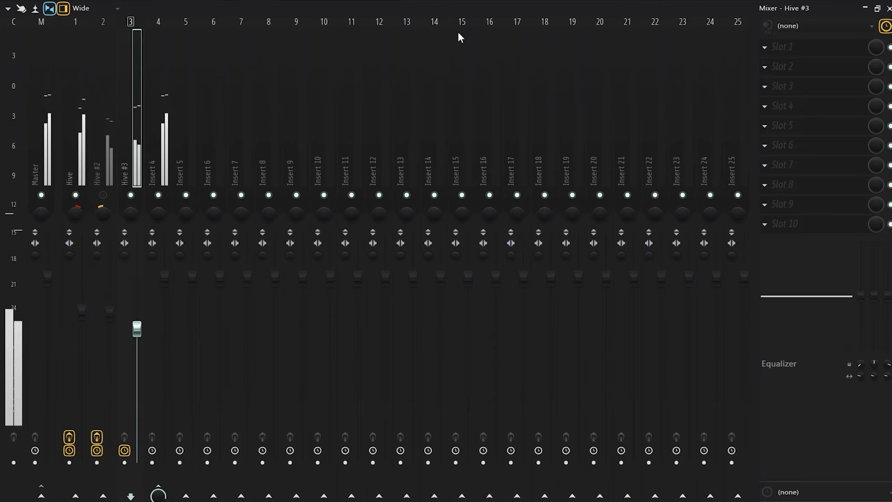
Step: Copy Hive #3's notes and add a fourth Hive instrument to the channel rack
key("F6")
right_click(136, 181)
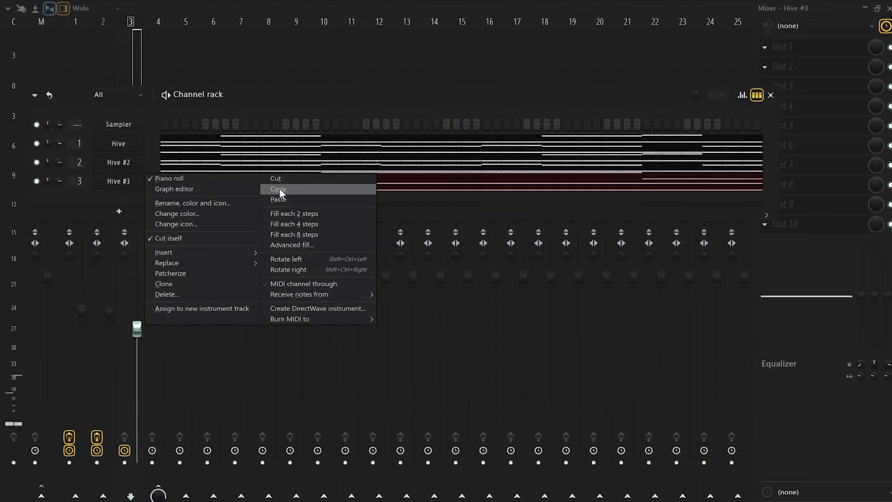
left_click(163, 252)
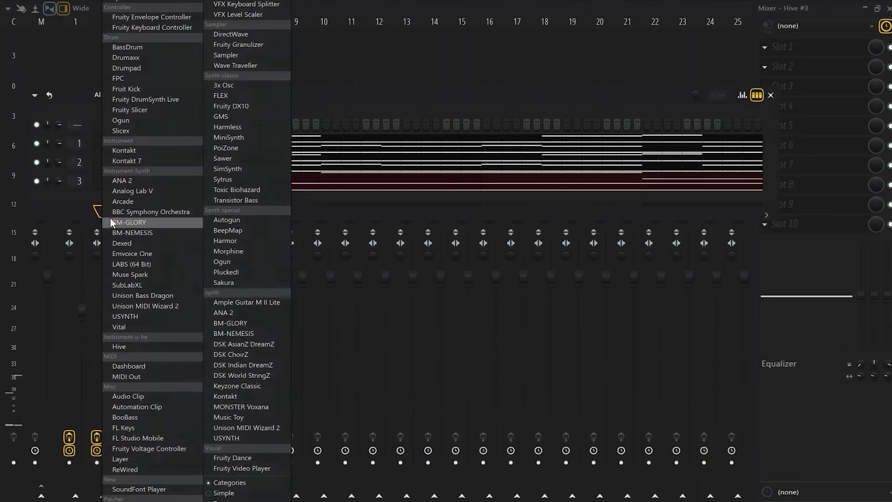
left_click(134, 343)
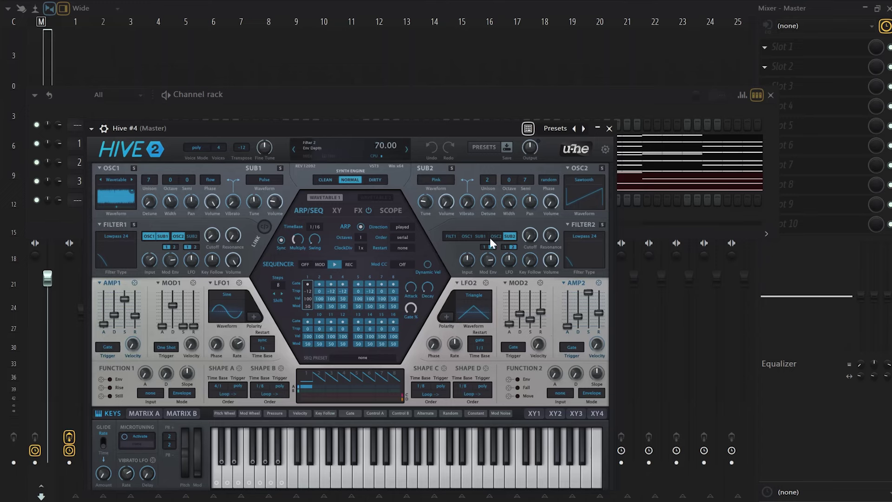
Step: Load the ARK Docking Station 4 preset from the 05 Pads & Strings folder into Hive #4
left_click(482, 148)
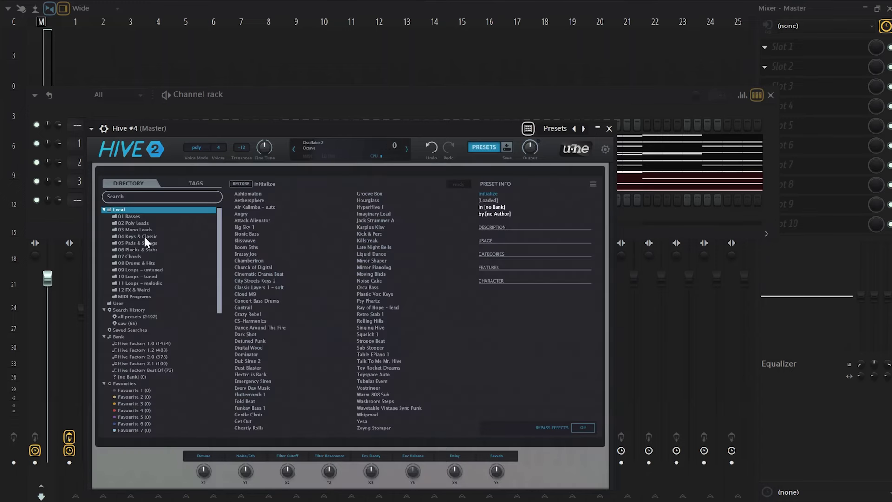
left_click(146, 243)
left_click(271, 231)
left_click_drag(301, 131, 312, 126)
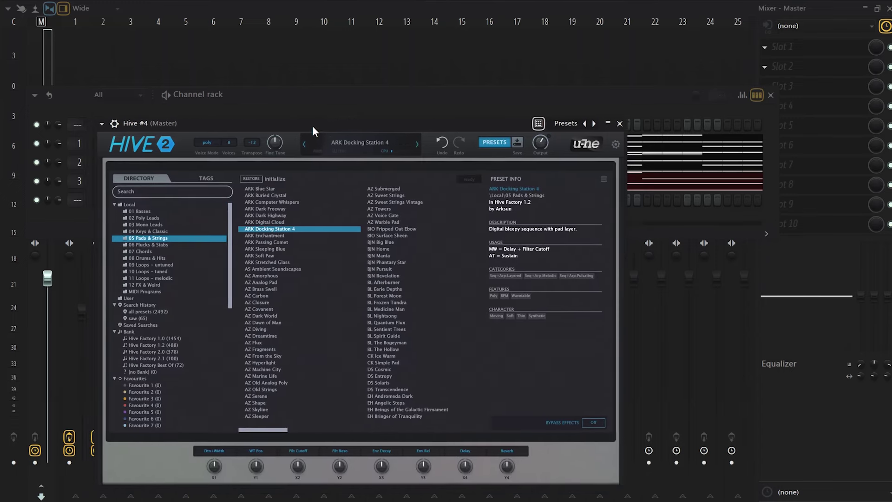
Step: Paste the copied notes into Hive #4 and play them back in its piano roll
left_click(327, 99)
right_click(142, 198)
left_click(211, 218)
left_click(195, 207)
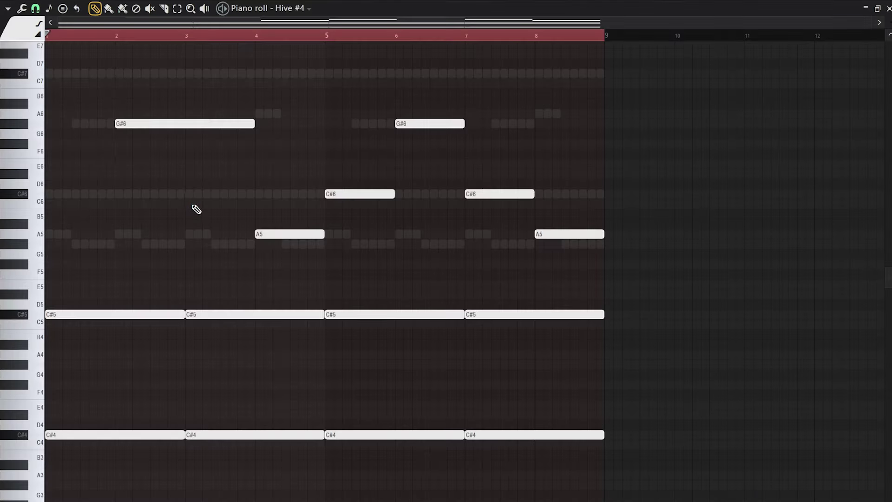
key("space")
Step: Route Hive #4 to mixer track 5
key("F6")
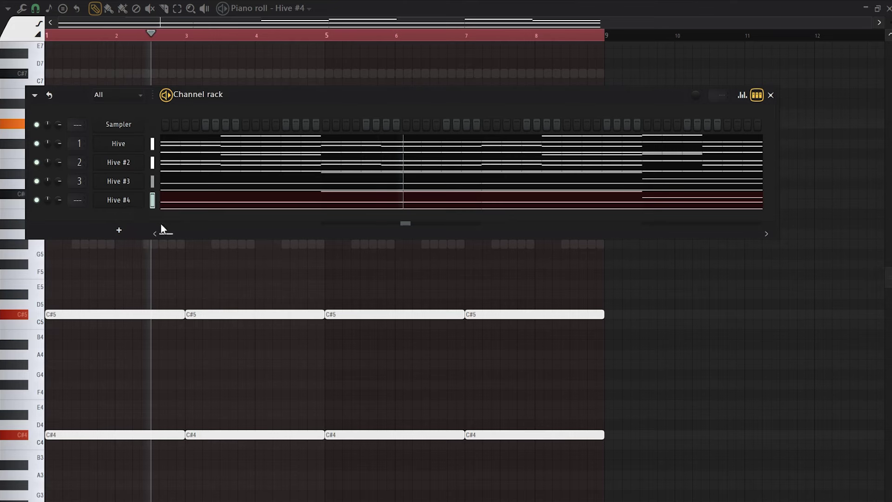
key("F9")
key("F6")
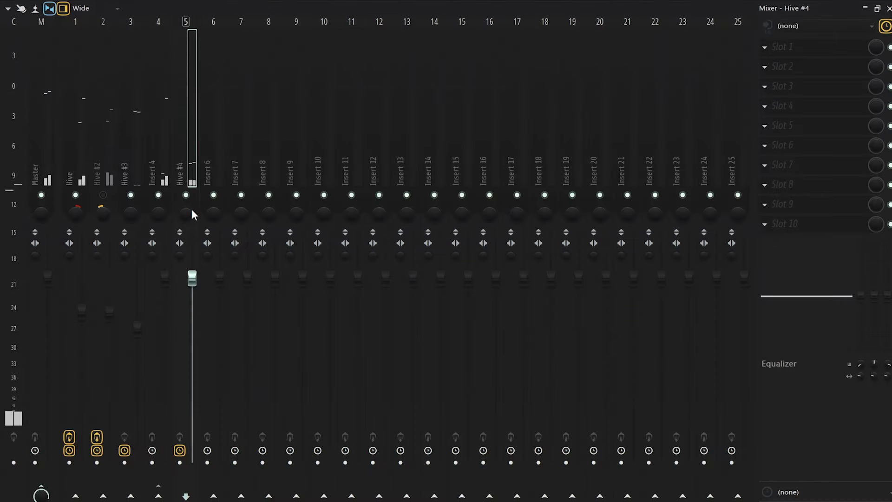
Step: Lower the Hive #4 mixer fader and move its track one slot over to position 4
left_click_drag(192, 285, 193, 318)
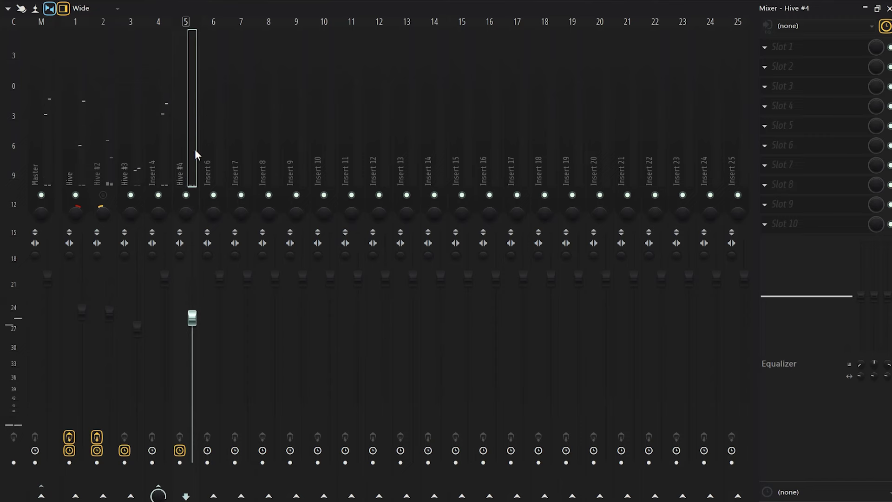
key("alt+Left")
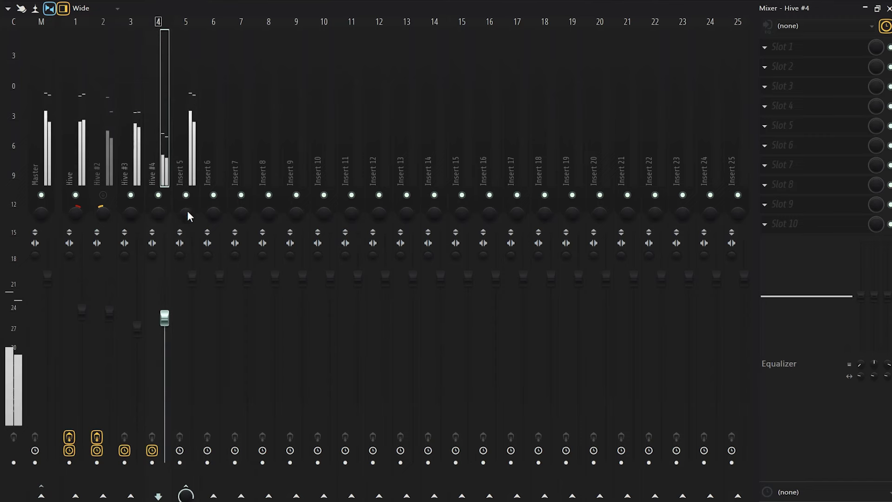
Step: Add Fruity parametric EQ 2 to Hive #4's mixer track and cut its low end with band 1
left_click(830, 129)
left_click(494, 418)
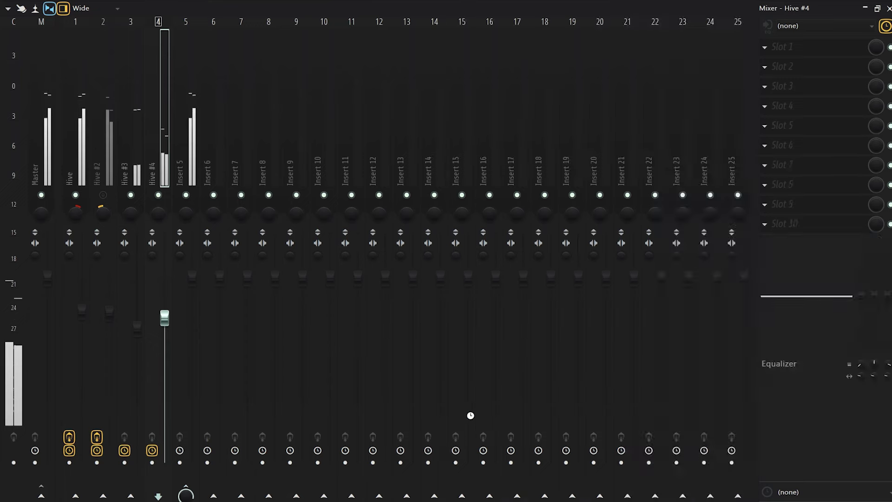
mouse_move(112, 213)
left_mouse_down()
mouse_move(76, 174)
mouse_move(112, 222)
left_mouse_up()
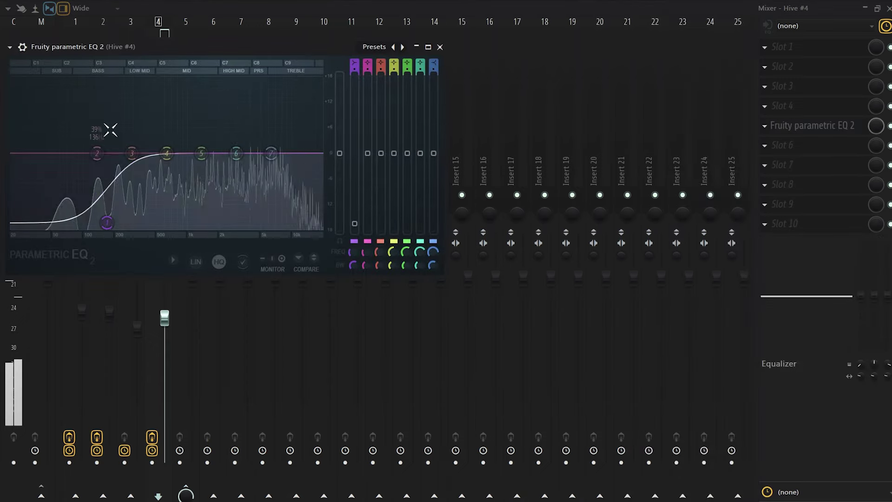
left_click(163, 29)
left_click(790, 123)
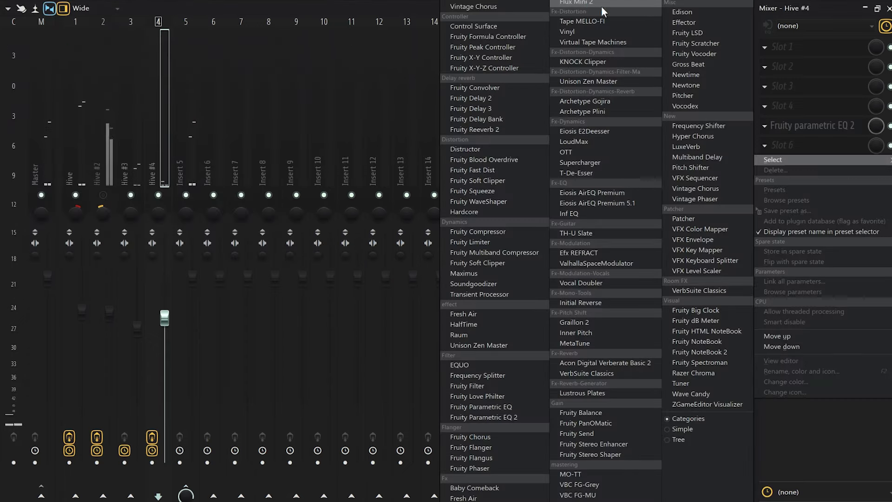
left_click(145, 174)
Step: Compare the mix with Hive #2 soloed and muted, and raise the Hive #2 fader slightly
left_click(108, 202)
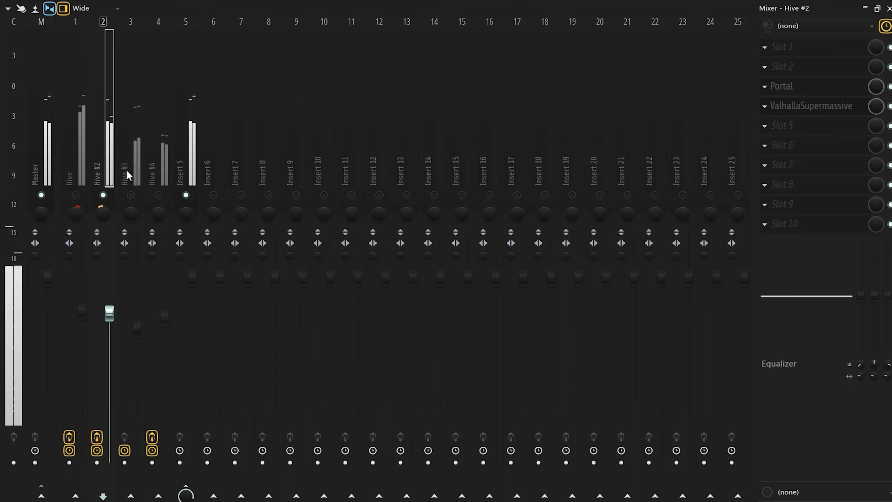
left_click(194, 162)
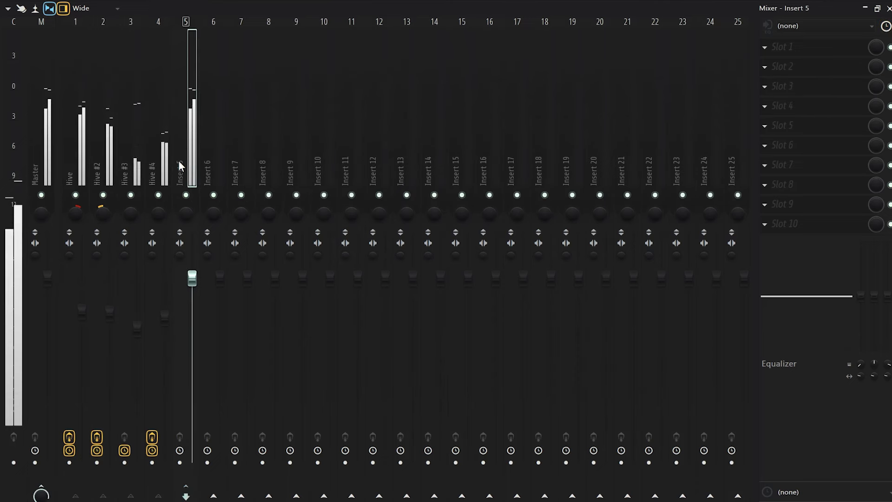
left_click(107, 154)
left_click(104, 194)
left_click(185, 164)
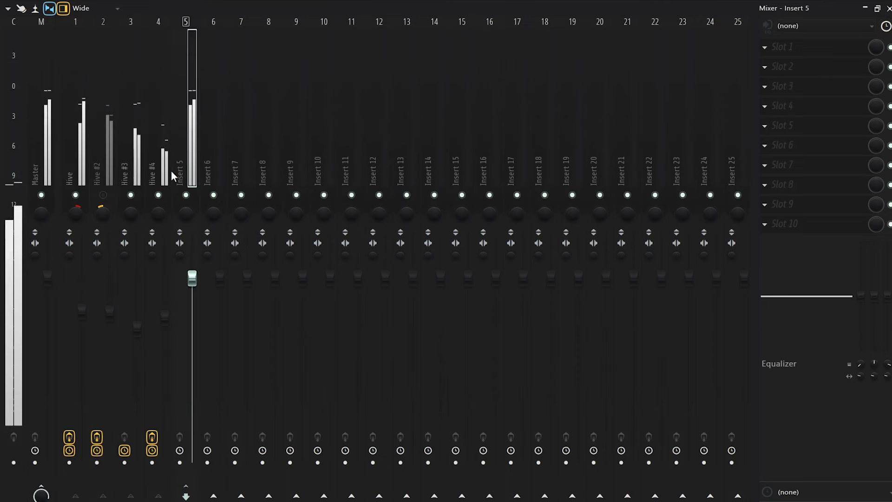
left_click(104, 195)
left_click(110, 309)
left_click_drag(109, 309, 109, 302)
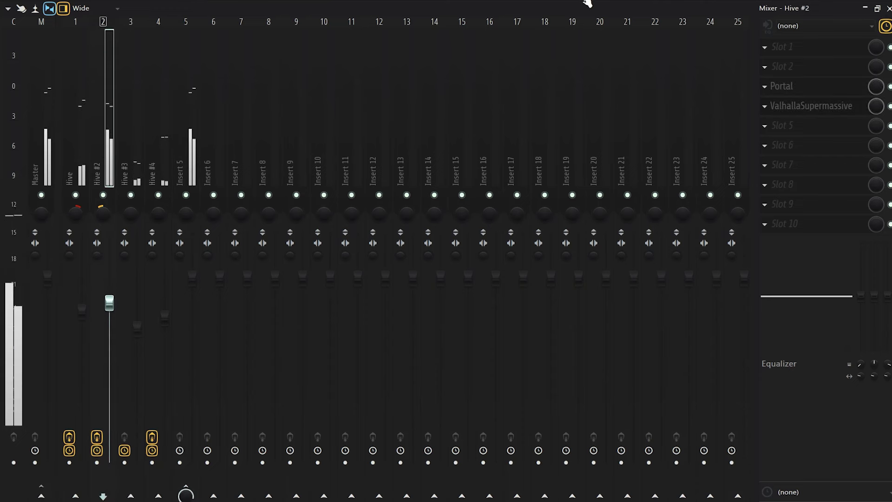
left_click(200, 140)
Step: Split Pattern 1 by channel and place the four Hive patterns on playlist tracks 2 to 5 from bar 1
key("F5")
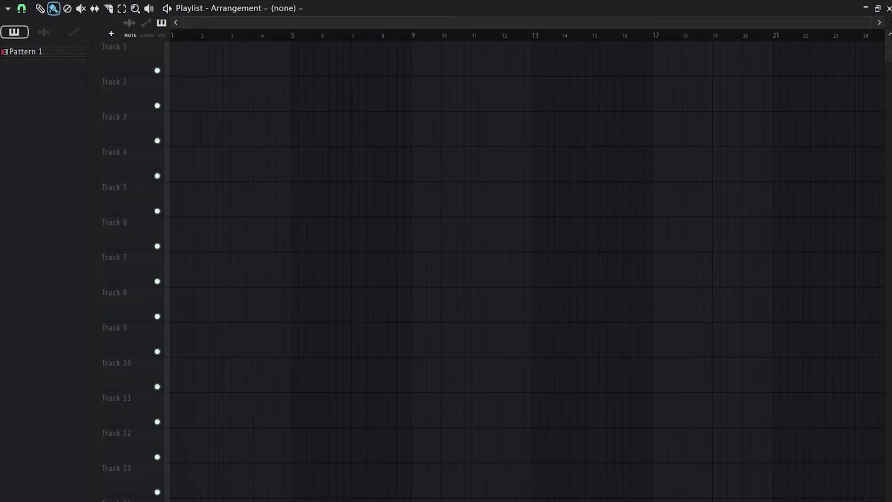
right_click(45, 54)
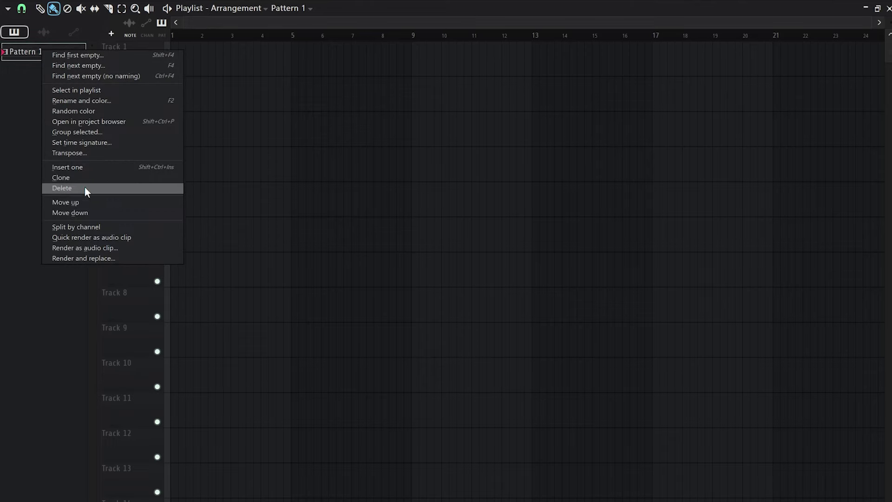
left_click(79, 227)
left_click_drag(41, 114, 145, 102)
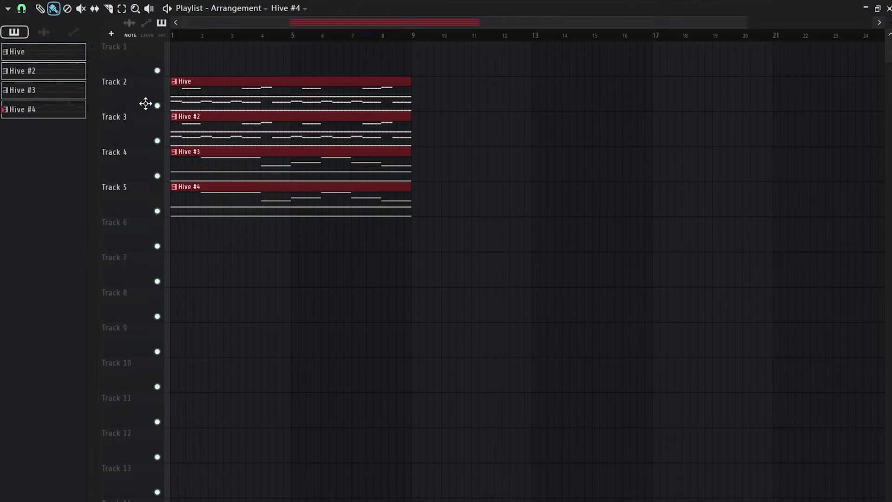
Step: Duplicate the four Hive clips to start at bar 9 and remove the first Hive #2 clip
key("ctrl+b")
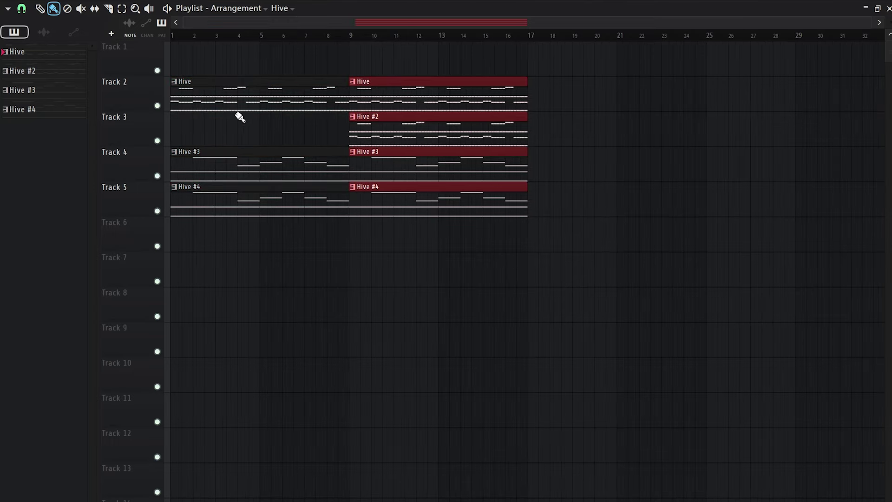
key("space")
Step: Select all 16 bars of clips and render the armed Insert 5 bus to a stereo 32Bit float WAV
key("ctrl+a")
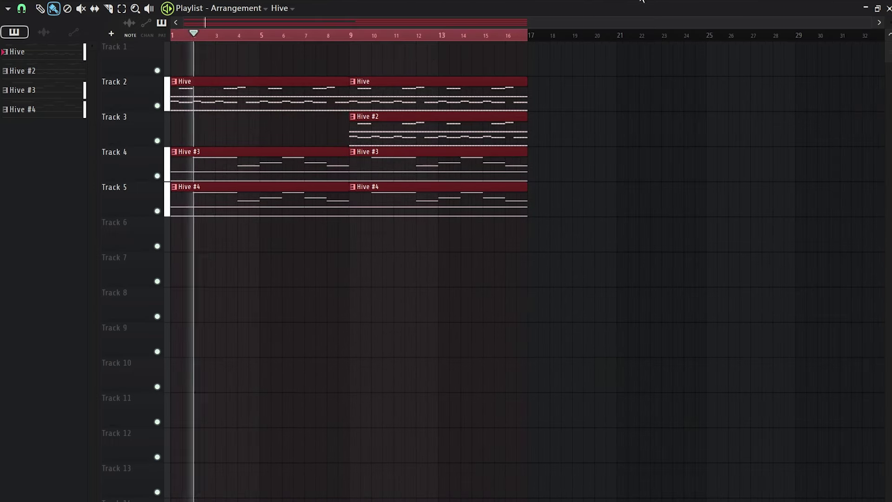
key("F9")
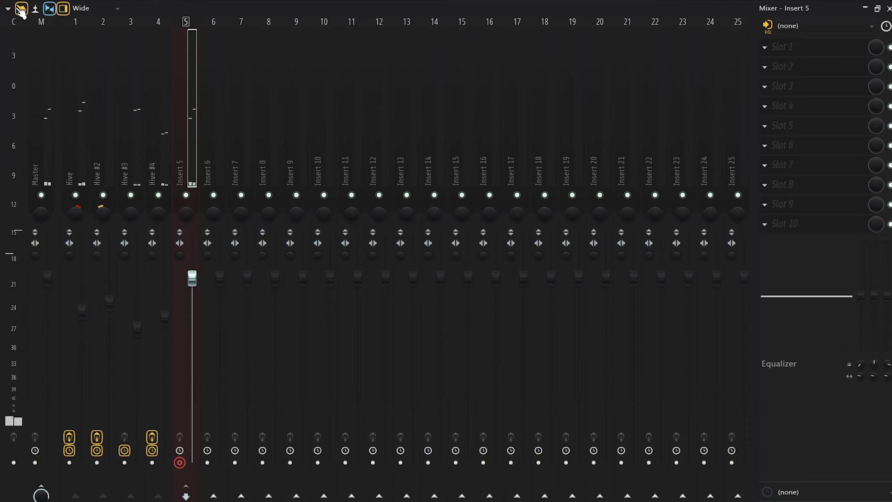
left_click(21, 9)
mouse_move(100, 29)
left_click(363, 43)
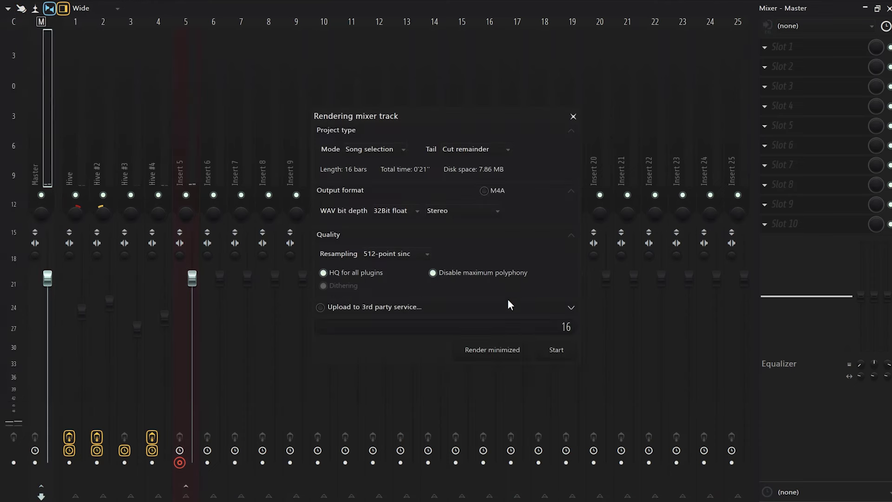
left_click(573, 352)
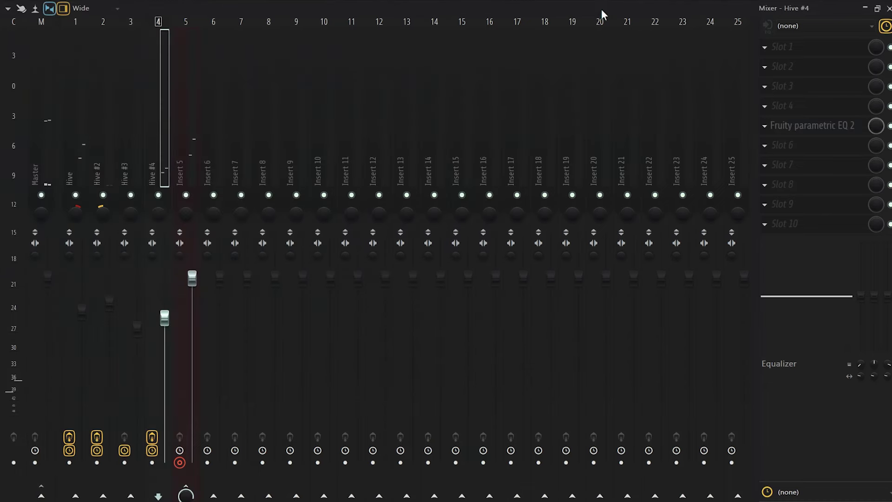
Step: Add a new empty playlist arrangement named Arrangement_2
key("F5")
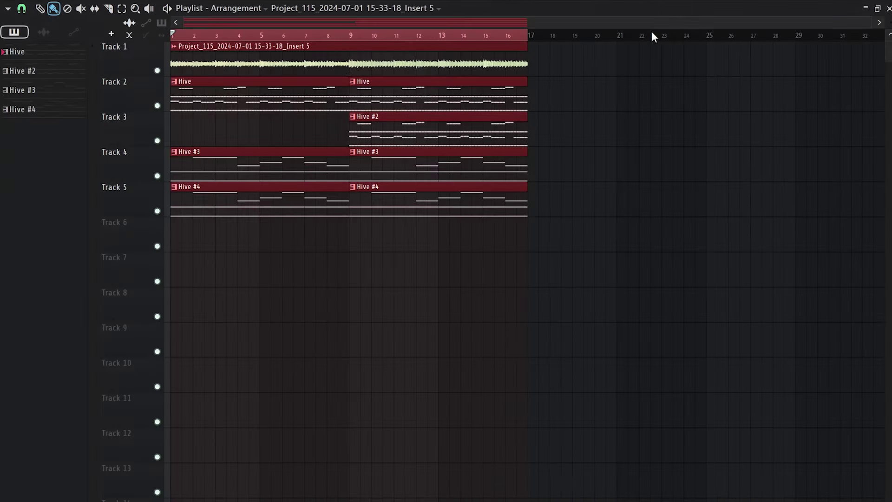
left_click(219, 11)
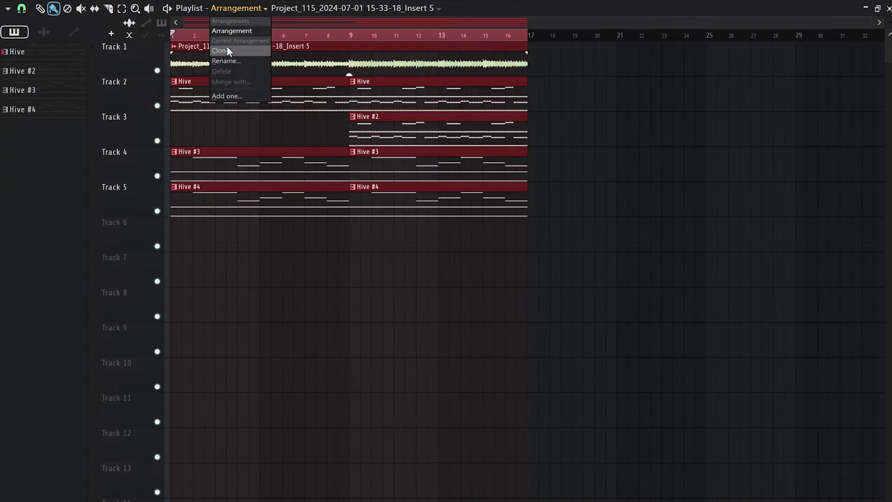
left_click(228, 95)
left_click(125, 91)
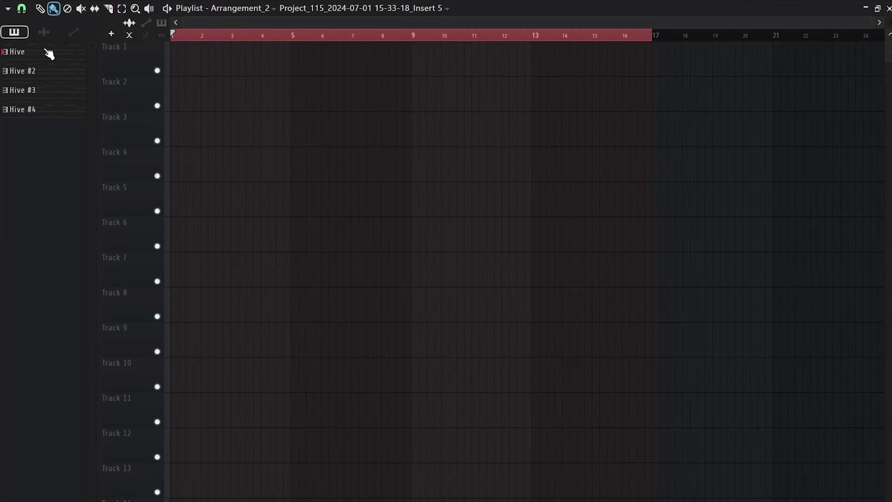
Step: Place the rendered Insert 5 audio clip on track 3 from bar 1 and clear the time selection
left_click(44, 32)
left_click_drag(302, 144, 112, 149)
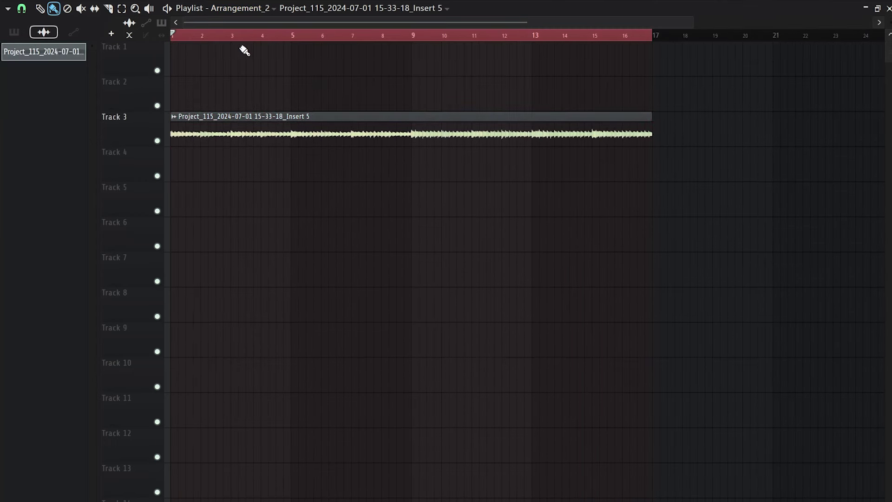
left_click(225, 40)
Step: Set the audio clip's declicking mode to Generic (bleeding) and its time-stretching mode to Stretch
double_click(244, 134)
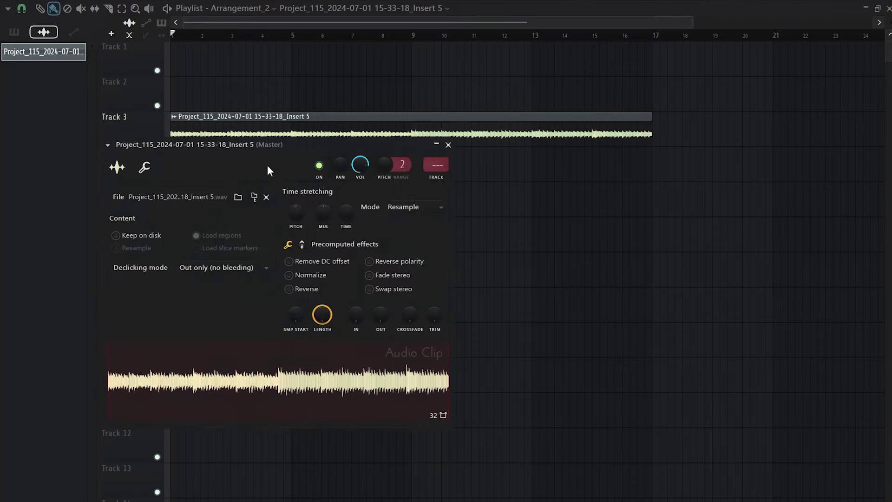
left_click(217, 268)
left_click(215, 314)
left_click(403, 207)
left_click(455, 230)
key("Escape")
Step: Route the rendered audio clip to mixer track 6 and lower that track's fader
double_click(433, 133)
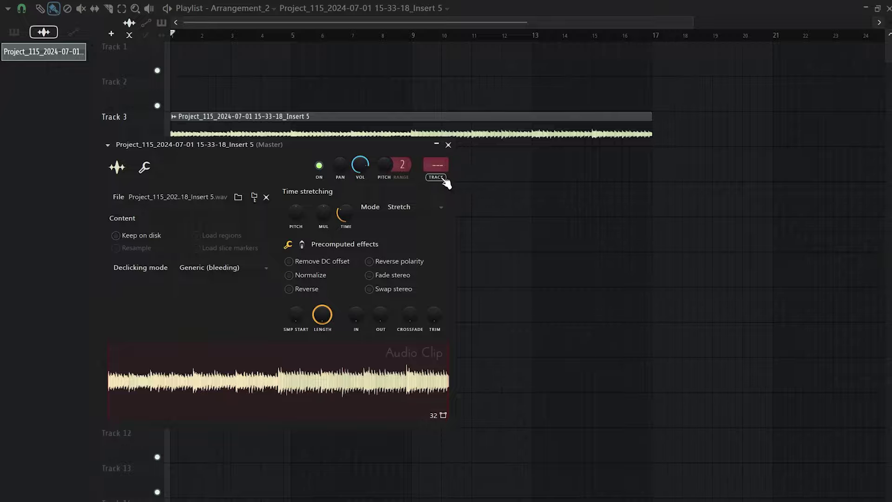
key("F9")
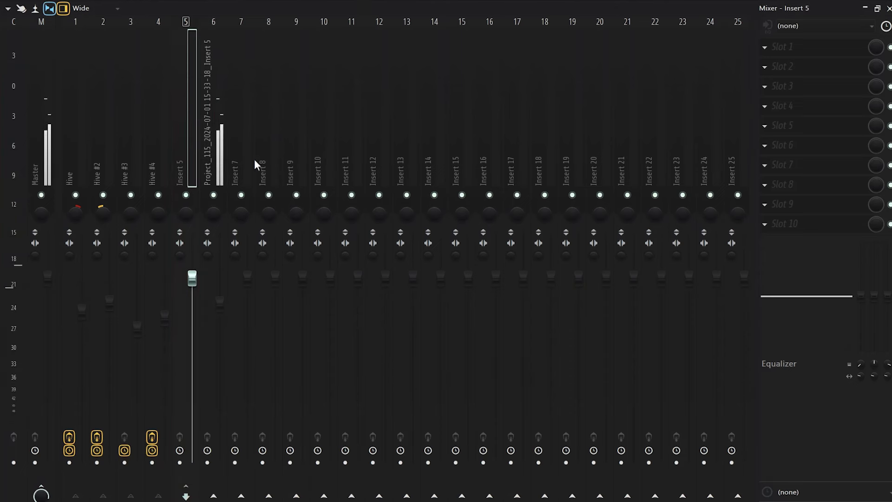
left_click(218, 242)
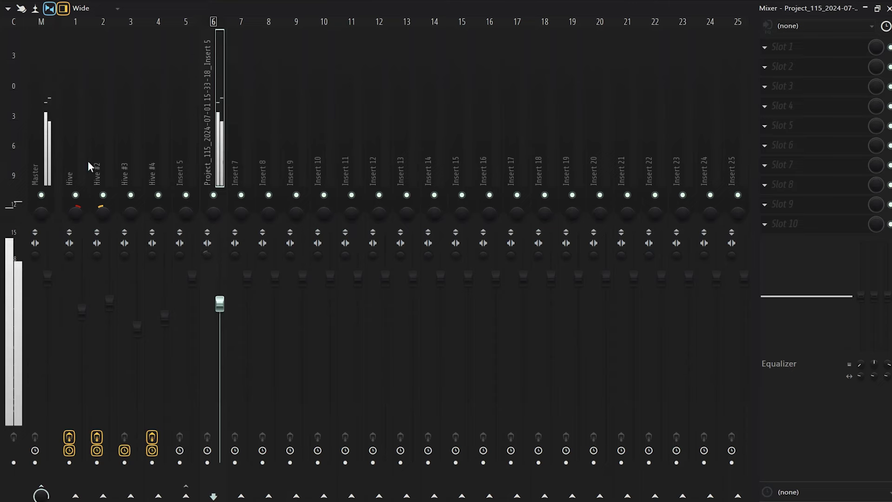
Step: Load Fruity Soft Clipper into slot 10 of the Master track
left_click(766, 223)
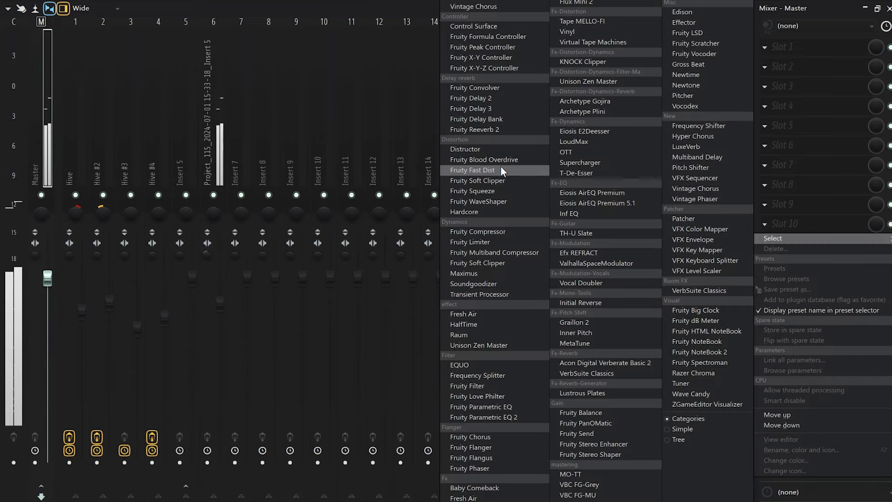
left_click(493, 180)
Step: Create a new empty pattern and place it twice on playlist track 5, covering bars 1 to 16
key("F5")
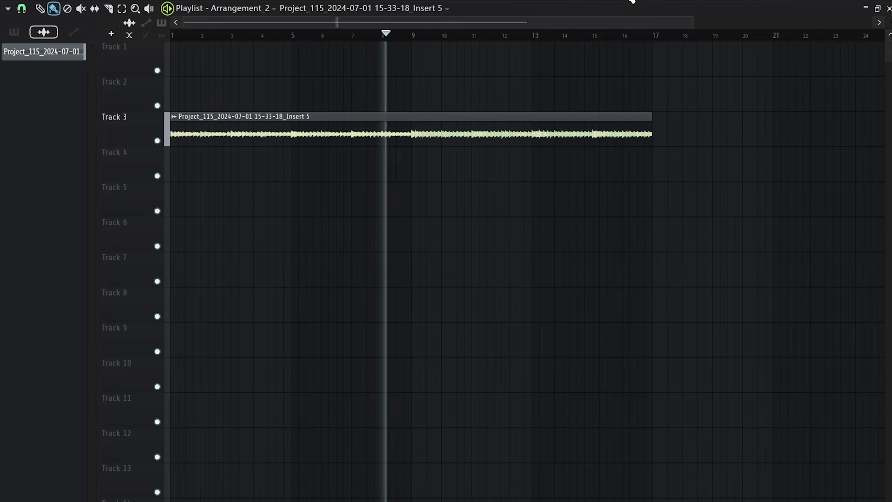
key("F6")
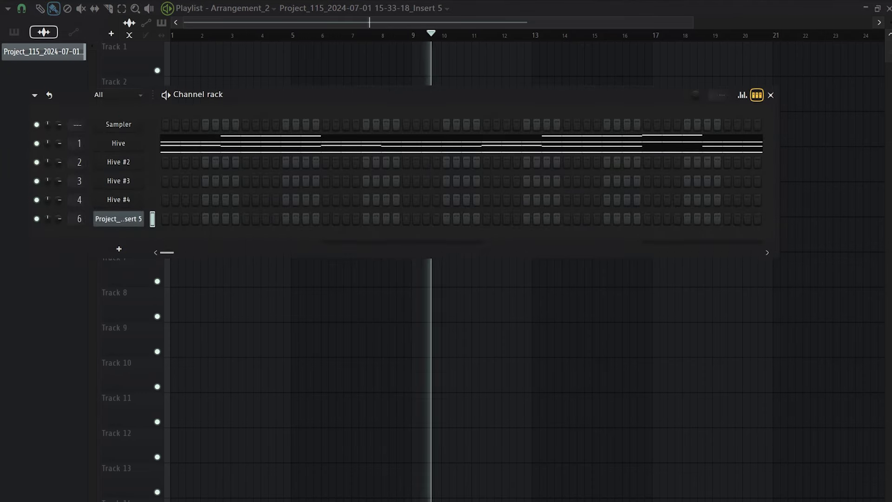
left_click(14, 31)
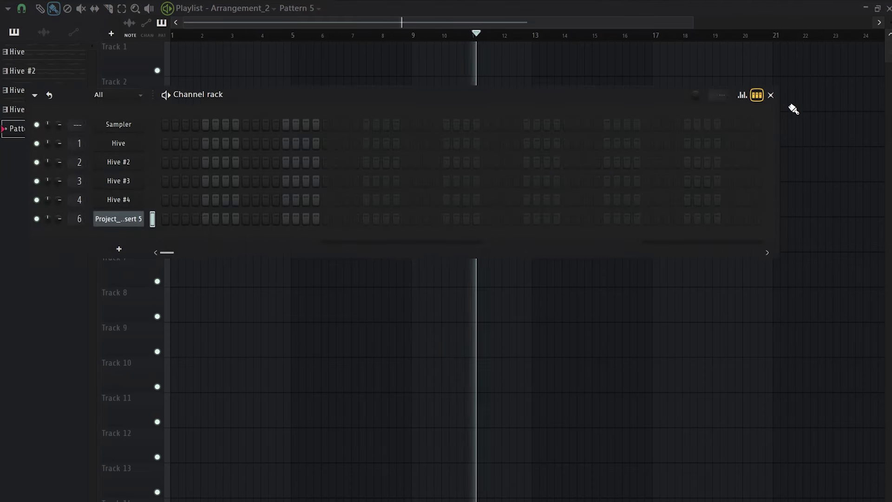
left_click(771, 95)
key("space")
left_click_drag(23, 128, 806, 152)
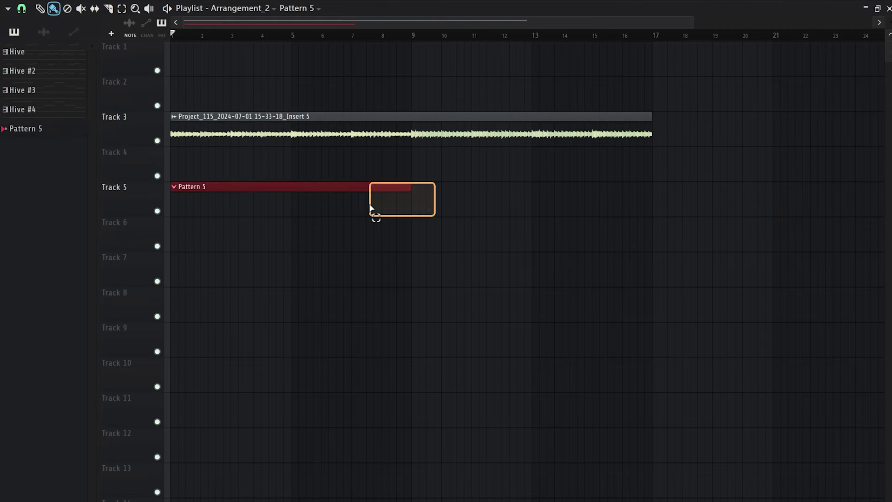
scroll(655, 235, "up", 4)
scroll(707, 221, "down", 5)
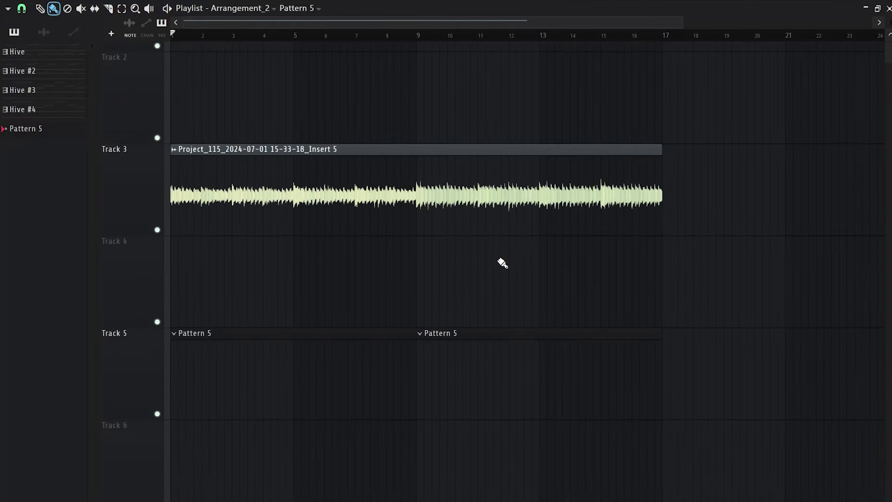
Step: Load the Neo Snare (1) sample from the Snares folder into the channel rack
key("alt+F8")
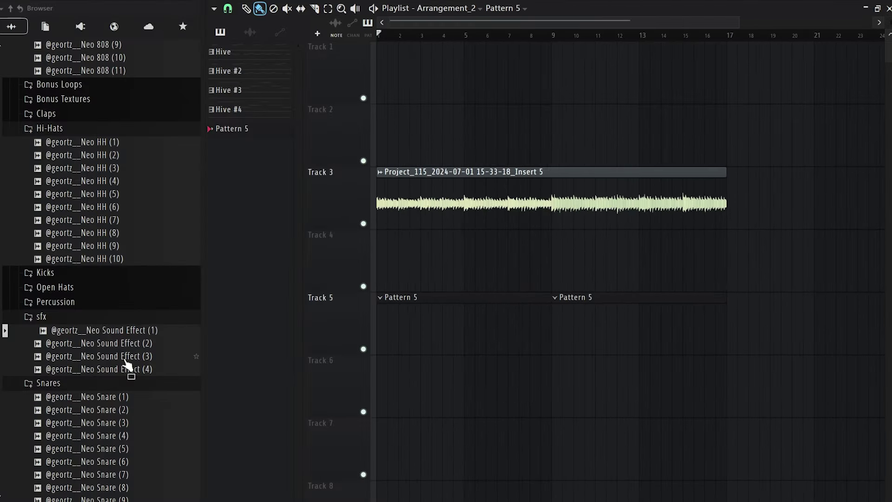
left_click(66, 323)
key("F9")
left_click_drag(341, 282, 329, 241)
key("F6")
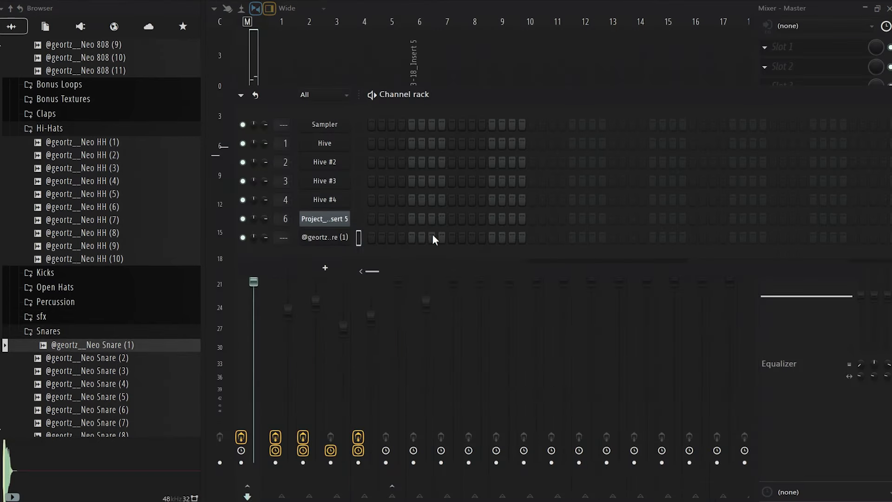
Step: Draw a snare rhythm of four C#5 notes across bars 1 and 2, play it back and select all notes
key("F7")
mouse_move(291, 332)
left_mouse_down()
mouse_move(291, 310)
mouse_move(262, 313)
mouse_move(326, 317)
mouse_move(289, 324)
left_mouse_up()
left_click_drag(346, 320, 315, 326)
key("space")
left_click(376, 315)
left_click(360, 319)
scroll(404, 263, "down", 4)
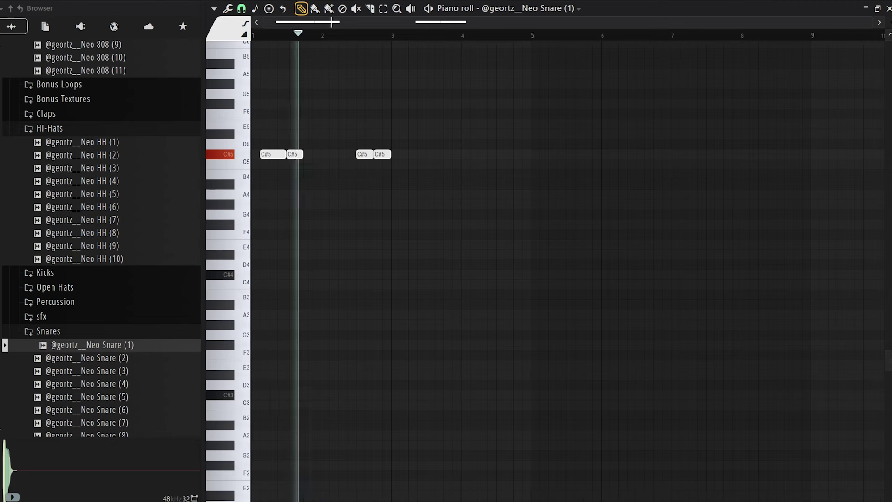
key("ctrl+a")
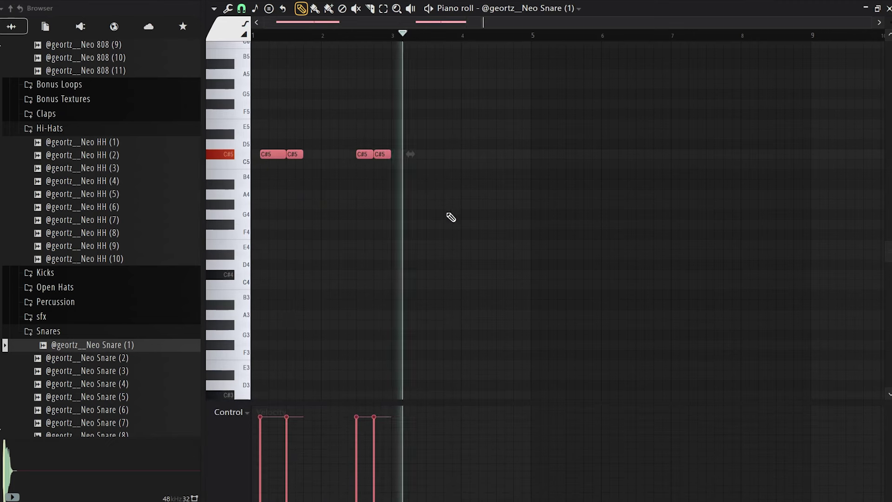
Step: Tighten the bar 2 snare hits, extend the rhythm with four C#5 notes across bars 3 and 4, and play it back
left_click_drag(382, 154, 374, 154)
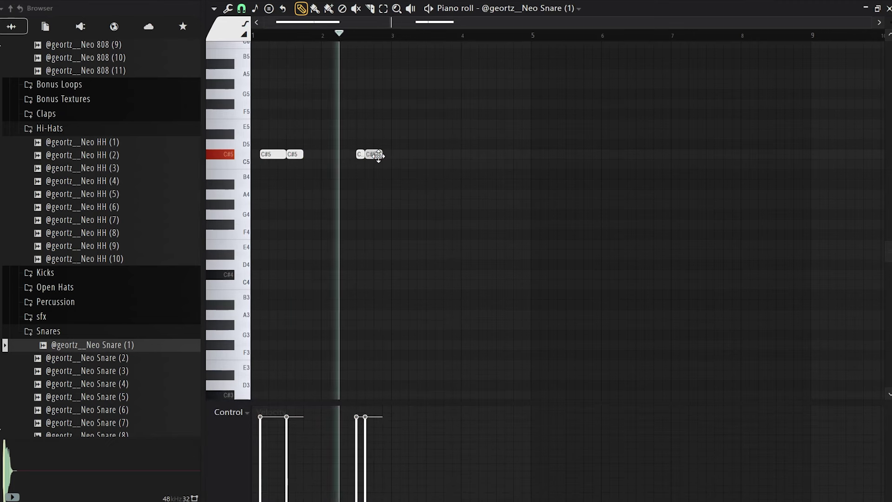
key("ctrl+a")
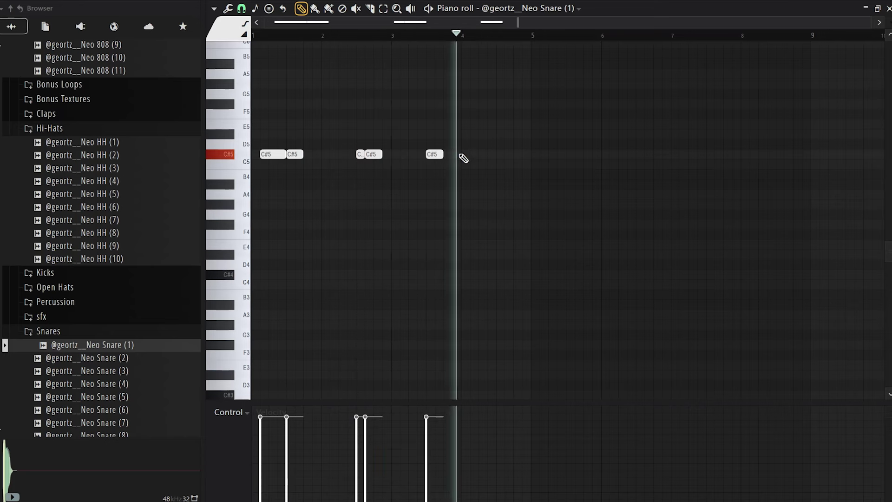
left_click(498, 154)
key("ctrl+a")
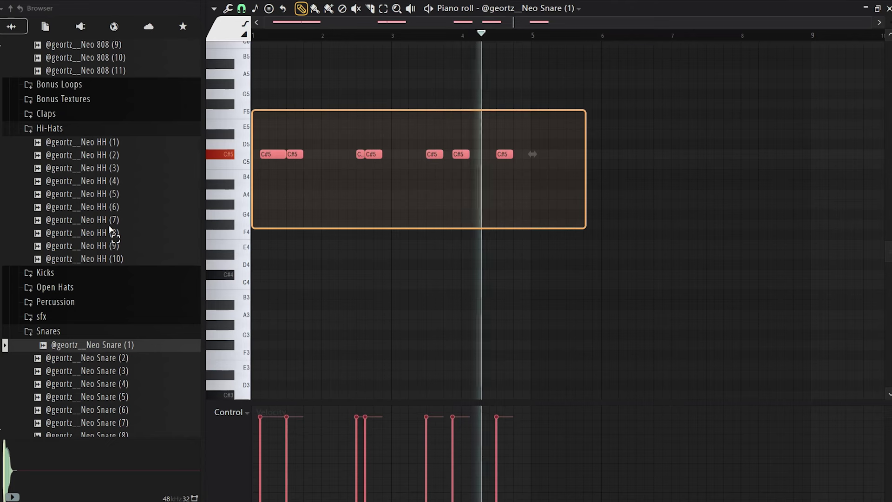
left_click_drag(502, 154, 483, 153)
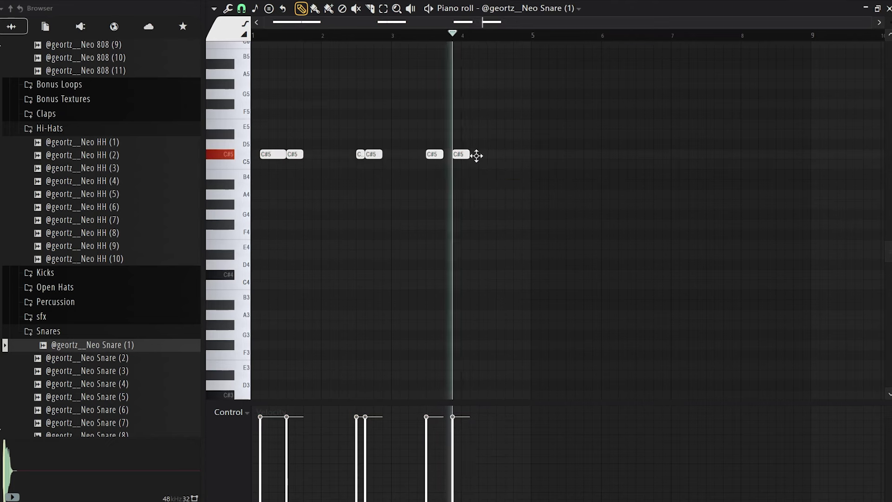
left_click_drag(485, 154, 477, 153)
left_click(502, 154)
key("ctrl+a")
left_click(485, 215)
key("space")
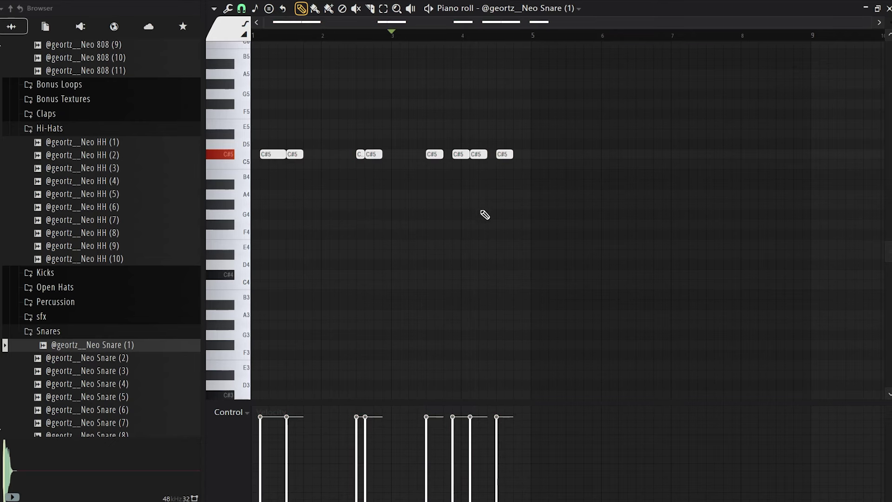
Step: Duplicate the four-bar snare rhythm into bars 5 to 8
left_click_drag(659, 106, 253, 190, "ctrl")
left_click_drag(273, 154, 552, 149, "shift")
left_click(552, 146)
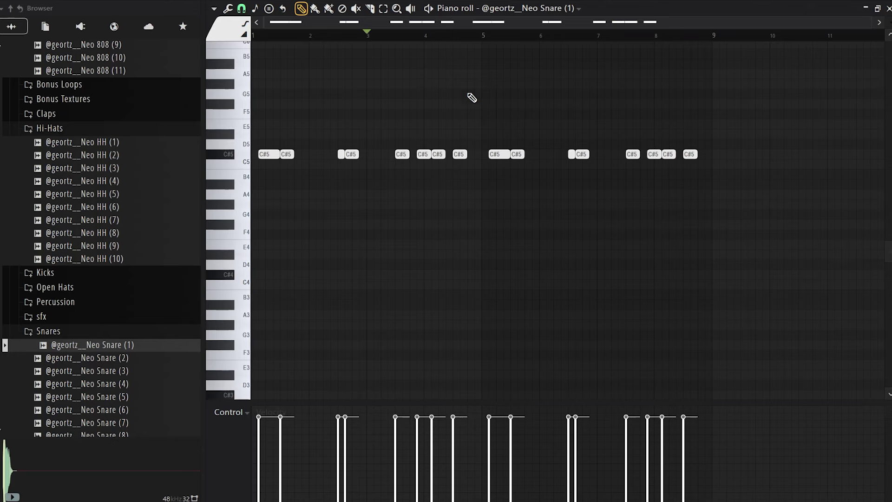
Step: Add a snare fill at the end of bar 8 with two shorter C#5 notes and three short A5 notes, then select all notes
scroll(471, 96, "down", 2)
scroll(655, 154, "up", 3)
scroll(679, 166, "up", 4)
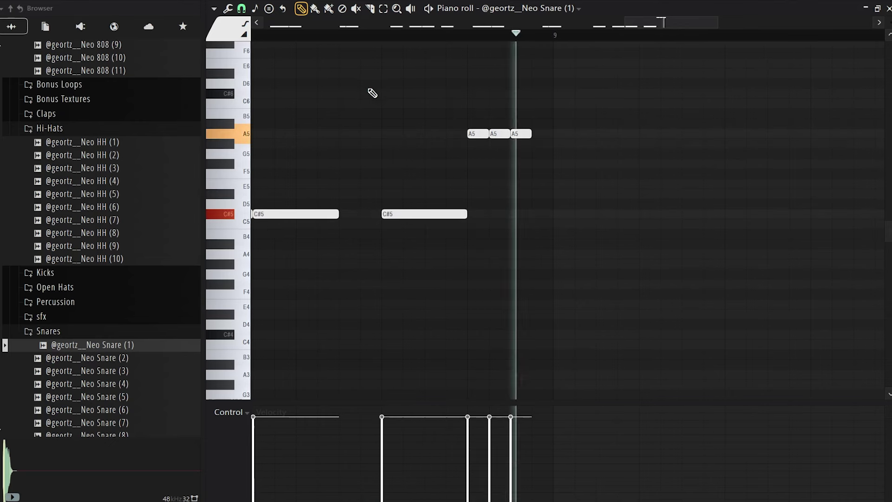
scroll(395, 102, "down", 3)
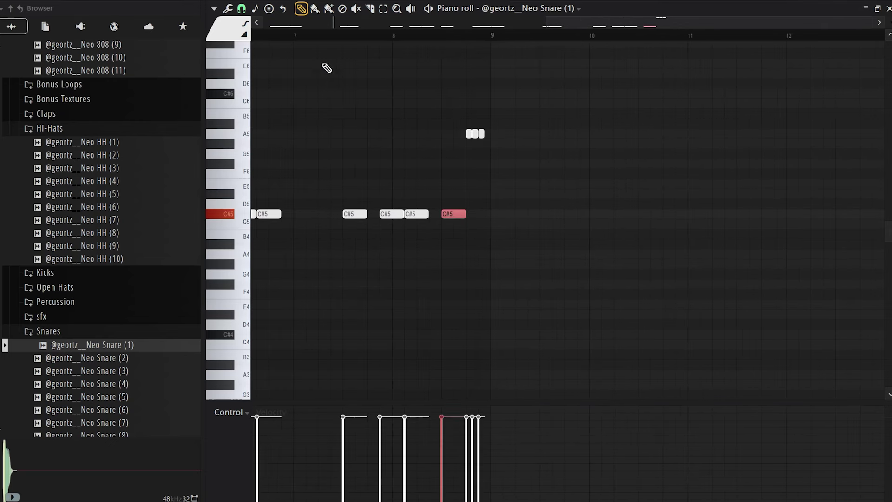
left_click(459, 214)
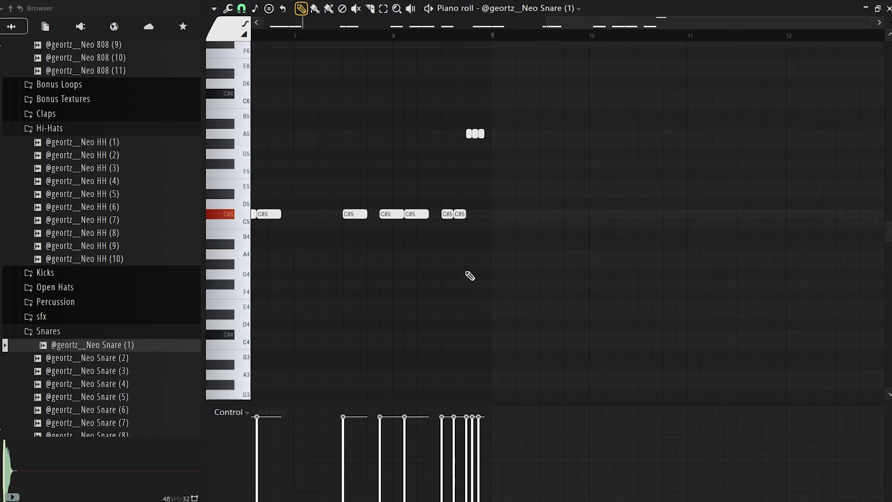
scroll(470, 277, "down", 3)
key("ctrl+a")
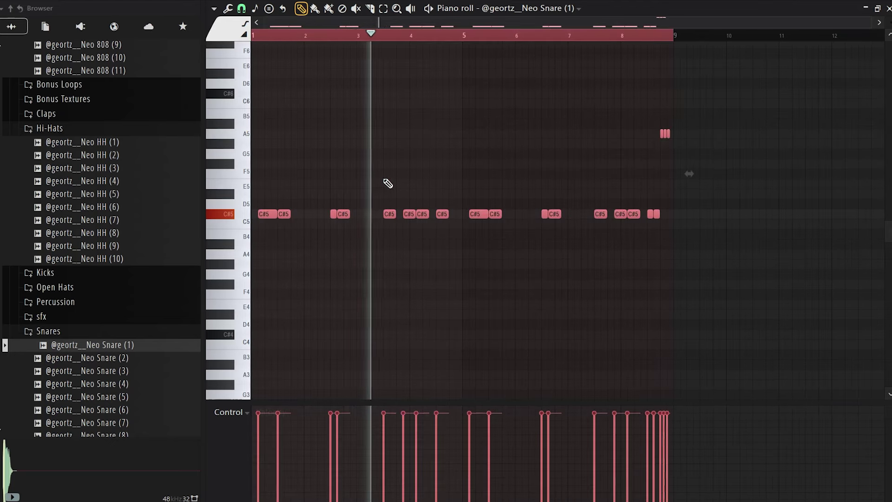
Step: Preview the hi-hat samples, load Neo HH (5) into the channel rack and fill every second step
left_click(379, 116)
left_click(60, 287)
left_click(108, 207)
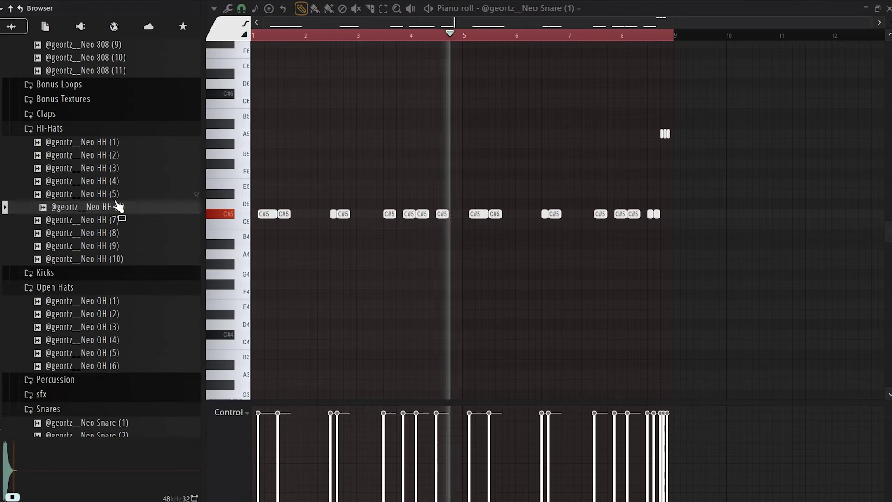
left_click(196, 181)
left_click(89, 194)
key("F6")
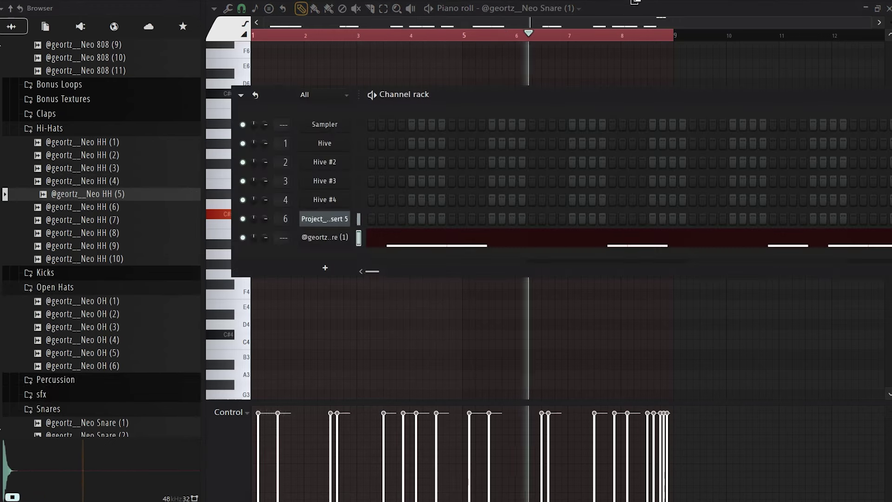
left_click_drag(345, 261, 335, 260)
right_click(325, 256)
left_click(483, 294)
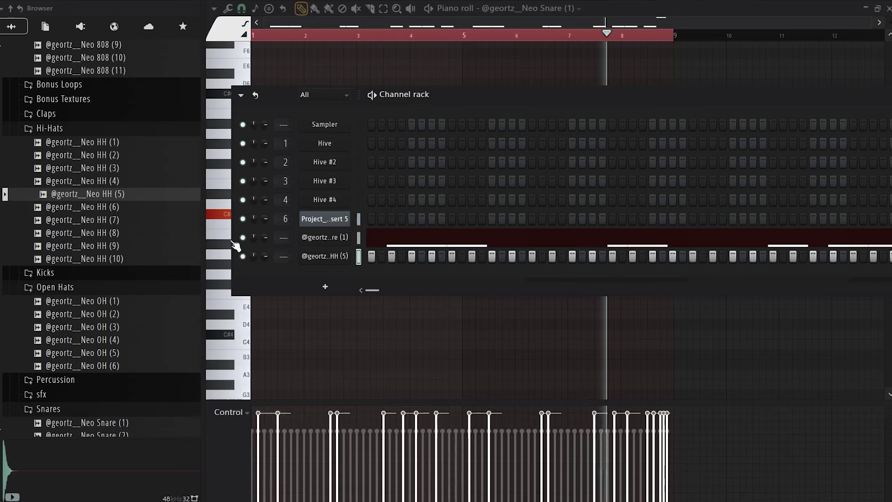
Step: Load the Neo 808 (3) sample from the 808s folder into the channel rack
left_click(63, 128)
scroll(89, 229, "up", 5)
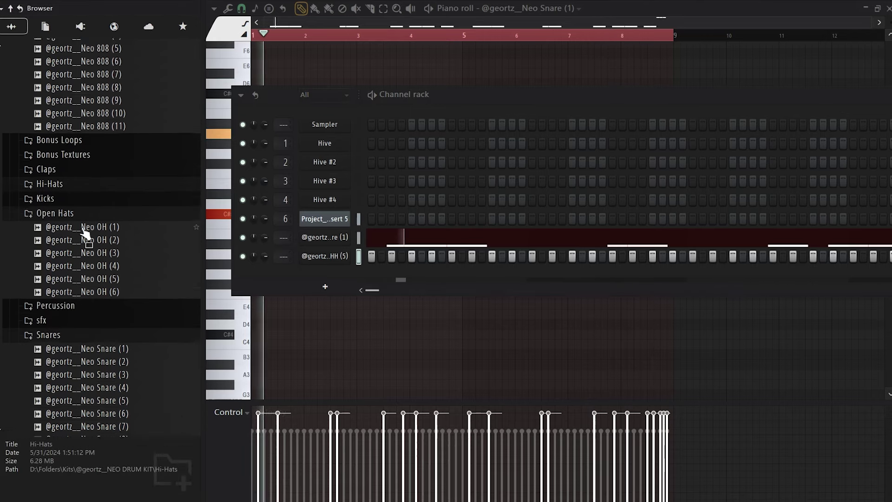
left_click(106, 112)
left_click_drag(107, 122, 321, 260)
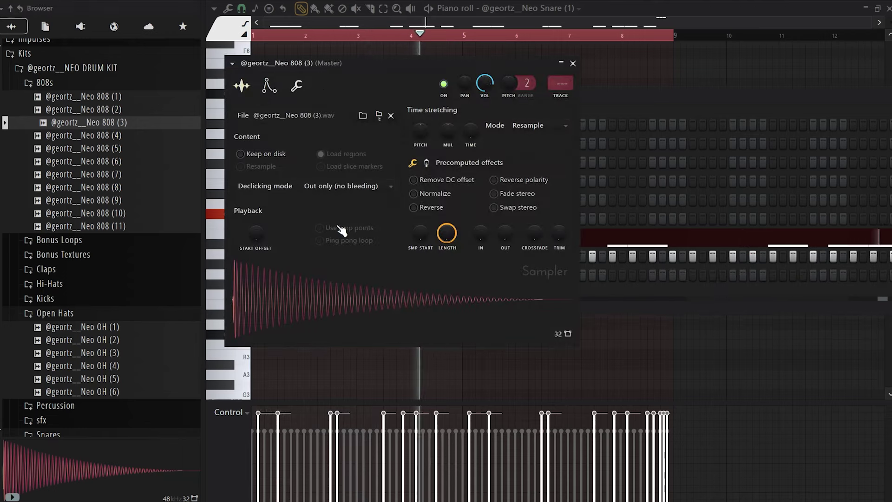
Step: Enable the Neo 808 (3) volume envelope with hold at maximum and attack, decay, sustain and release at minimum
left_click(268, 88)
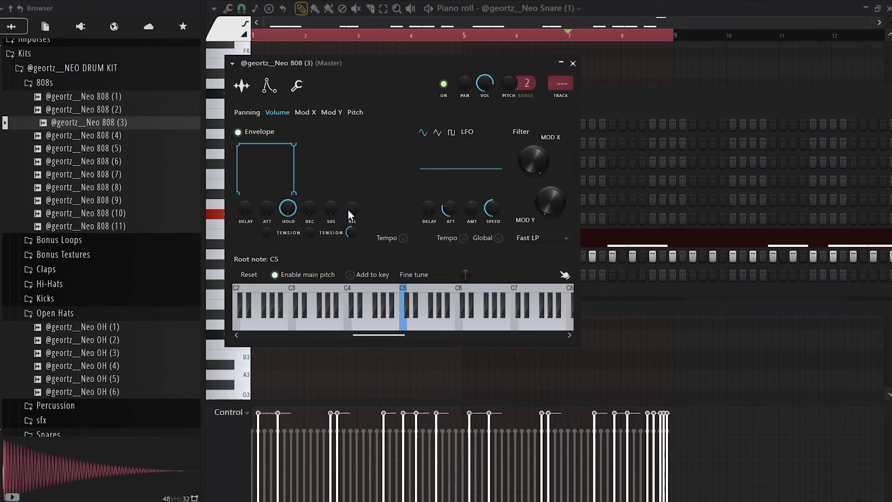
left_click(242, 85)
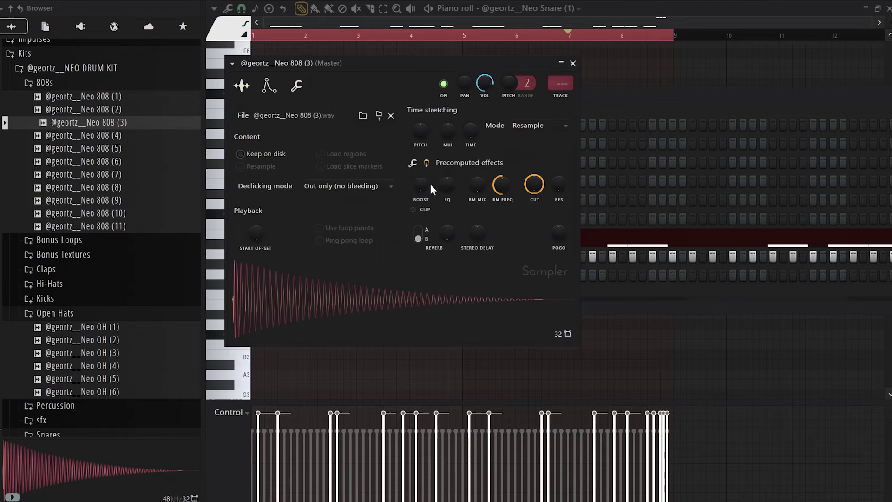
left_click(606, 104)
Step: Draw an 808 rhythm of one long and three shorter C#5 notes across bars 1 and 2 and play it back
right_click(356, 262)
left_click(401, 267)
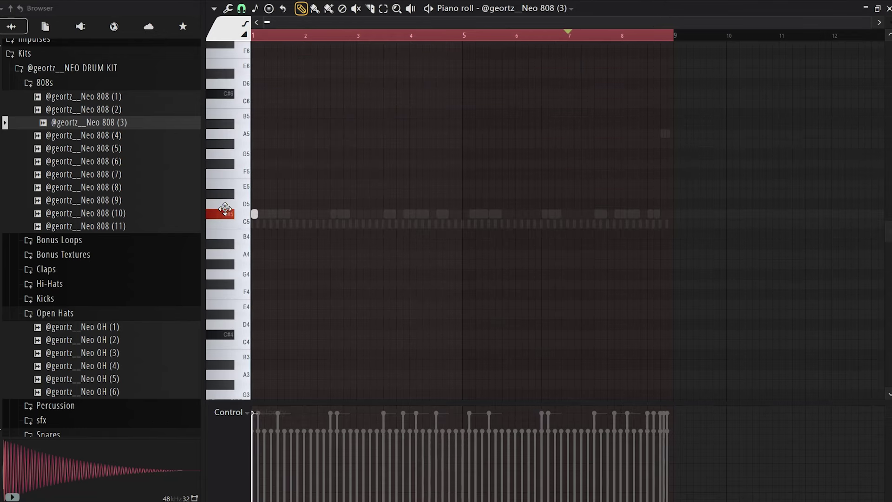
left_click_drag(257, 213, 297, 204)
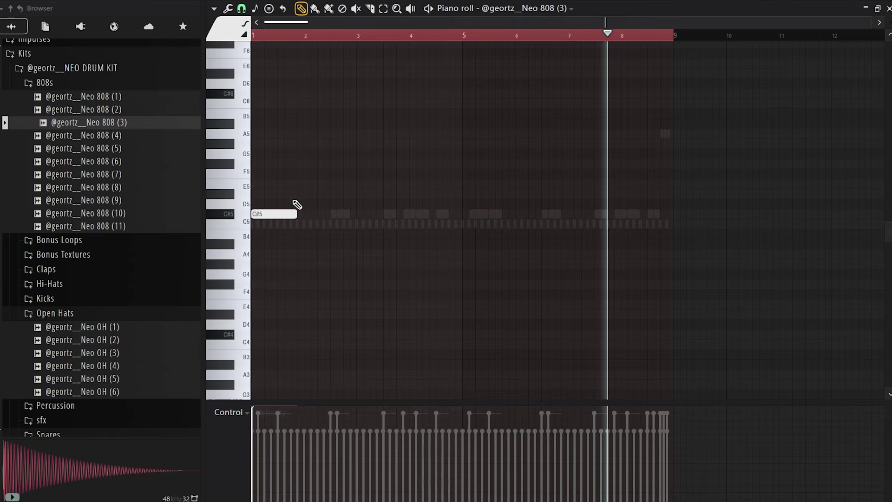
scroll(266, 37, "up", 2)
left_click(333, 219)
key("ctrl+a")
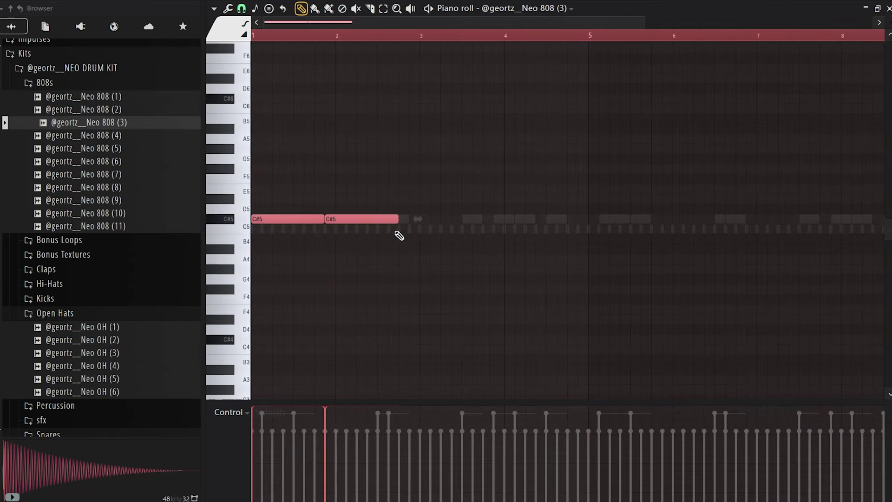
left_click_drag(399, 227, 354, 224)
left_click(360, 219)
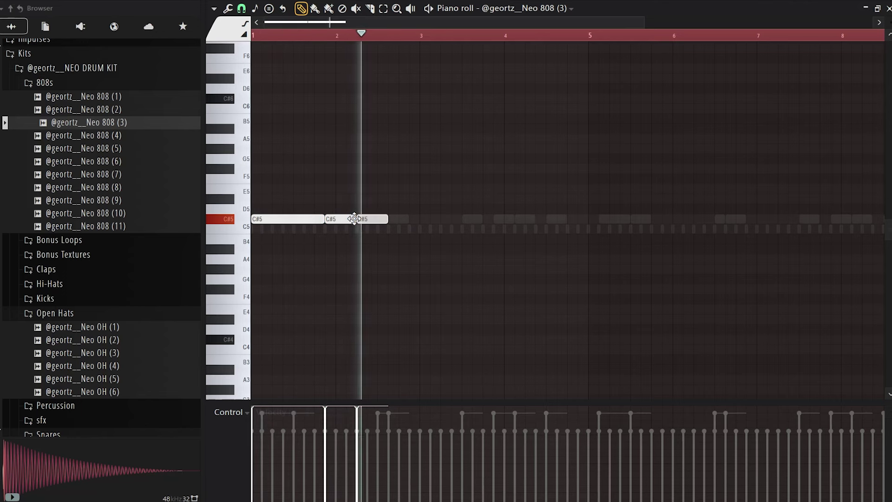
left_click(395, 219)
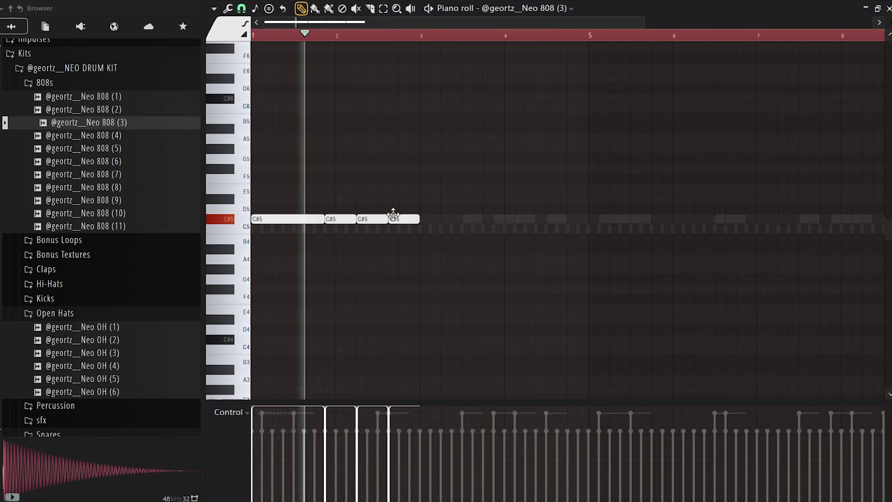
key("space")
Step: Duplicate the two-bar 808 rhythm into bars 3 and 4, play it back and deselect the notes
left_click_drag(500, 243, 253, 175)
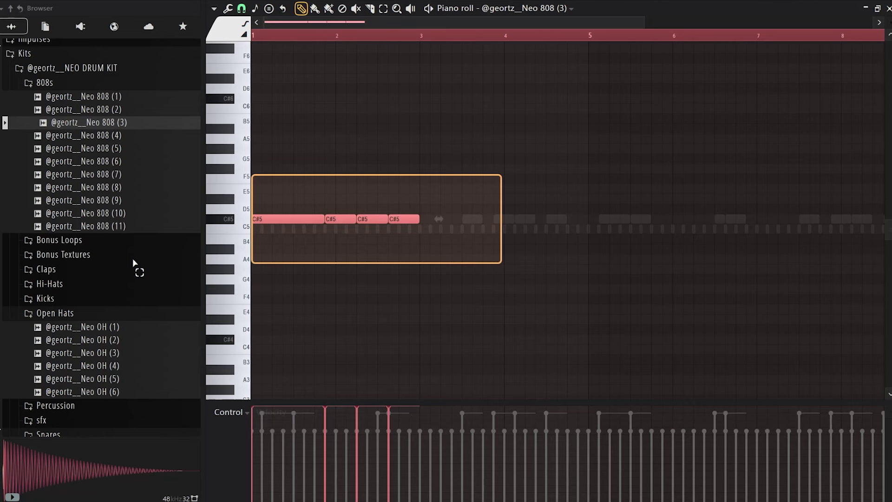
key("ctrl+b")
key("space")
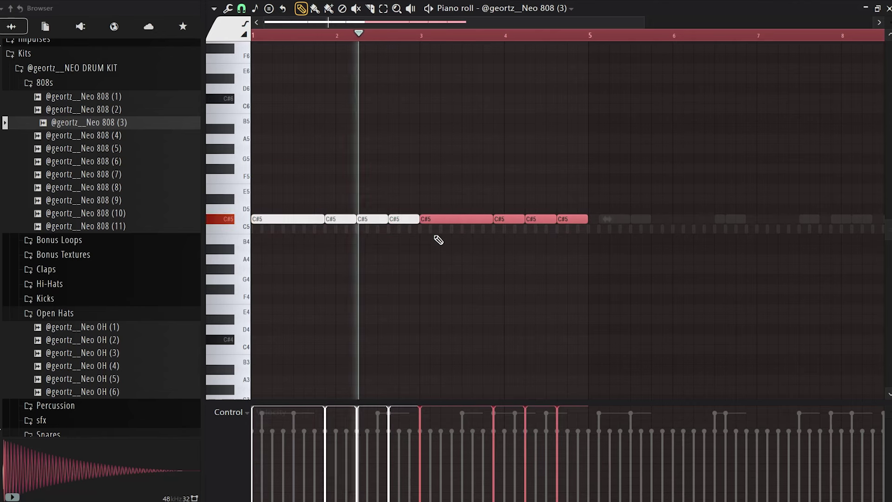
key("ctrl+d")
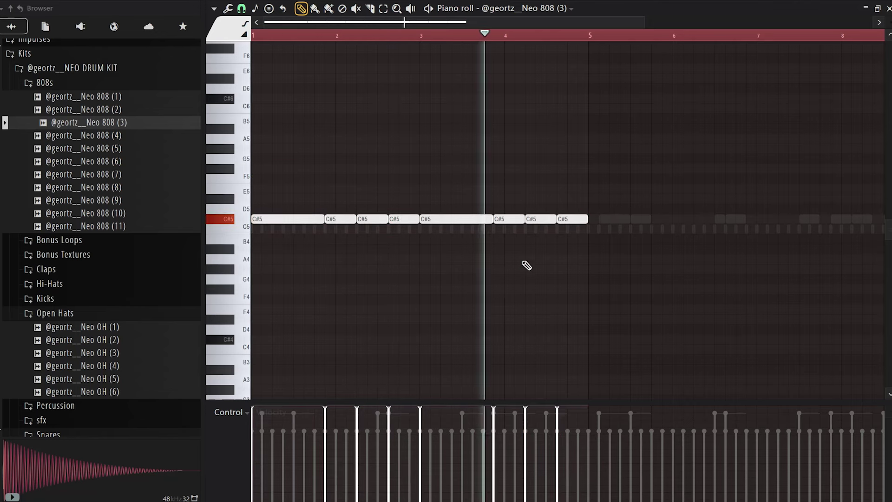
Step: Shorten the long bar 3 note, check the melody patterns for reference and place a short A#5 note in the gap
left_click_drag(485, 221, 485, 143)
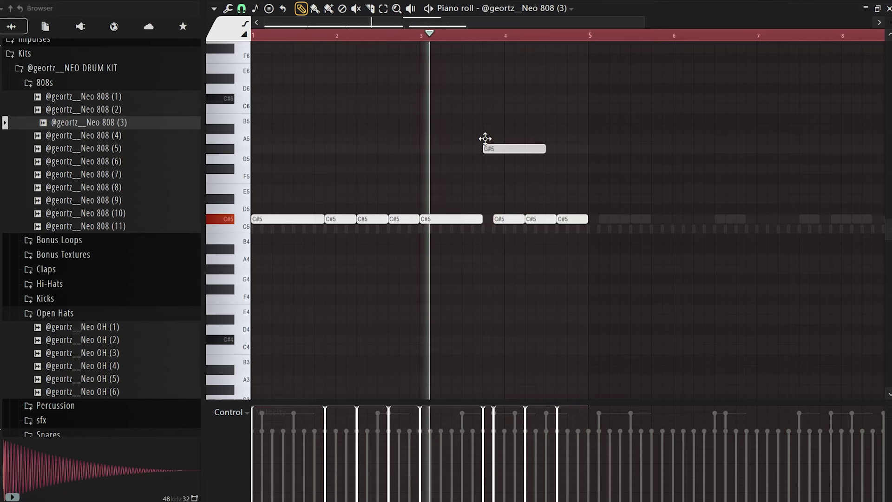
left_click_drag(545, 149, 493, 154)
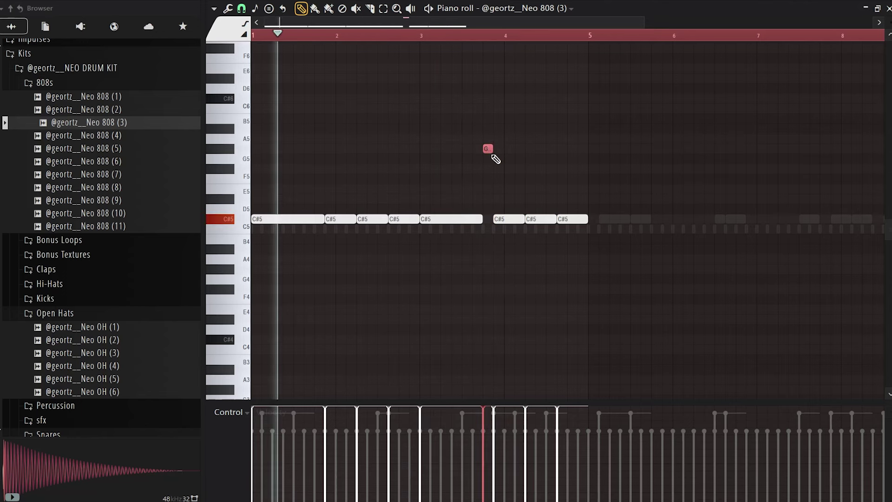
key("KP_Add")
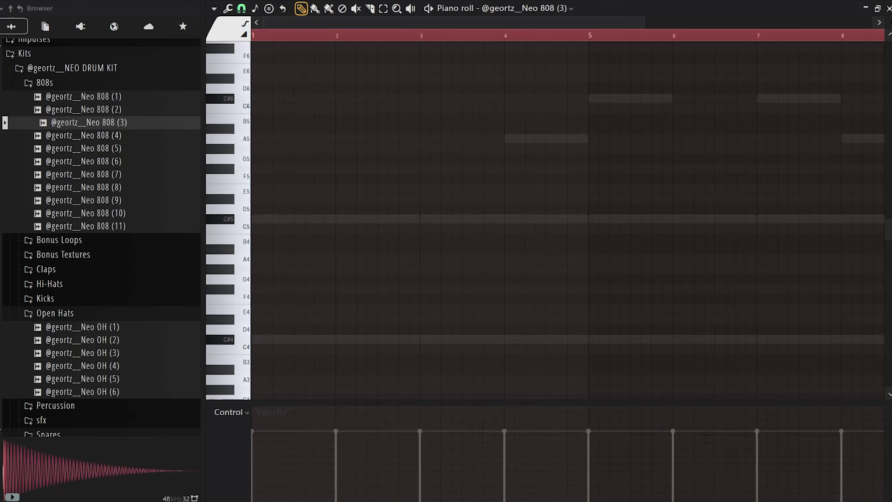
key("KP_Add")
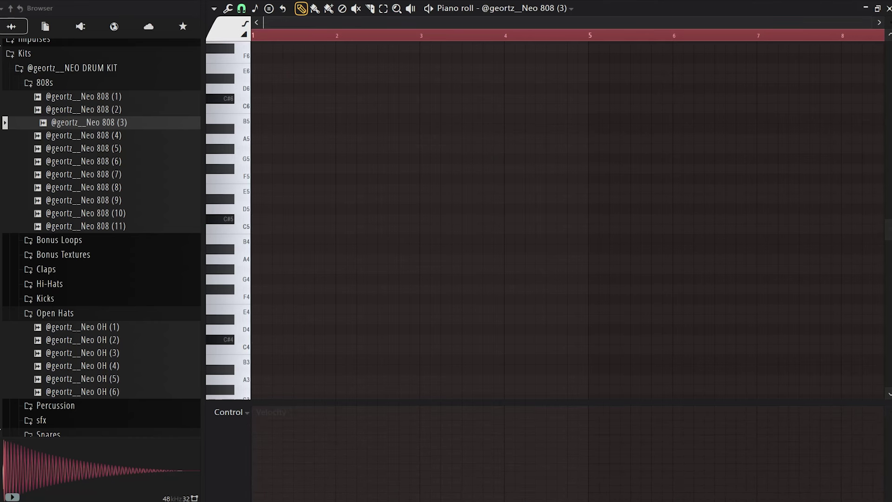
key("KP_Subtract")
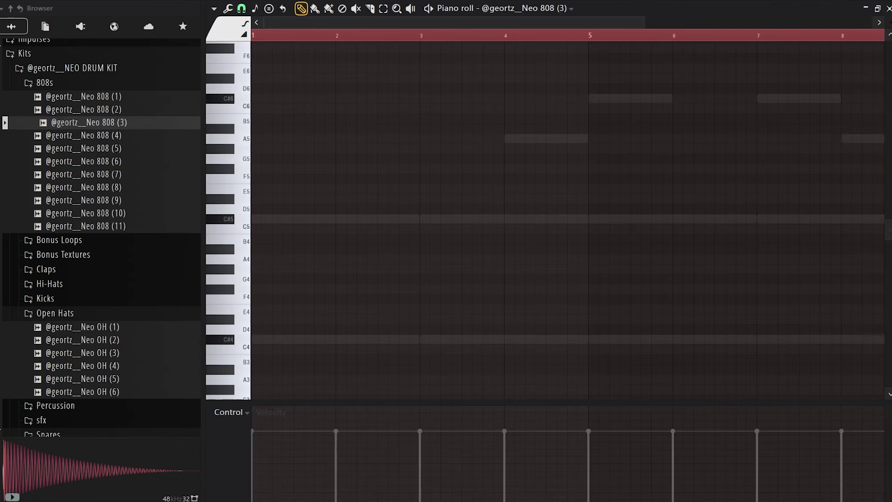
key("KP_Subtract")
left_click_drag(487, 140, 488, 120)
Step: Shorten the last C#5 note in bar 4 and add a short A4 note at the end of the bar
scroll(409, 223, "down", 2, "ctrl")
left_click(497, 269)
right_click(496, 267)
scroll(528, 239, "up", 1, "ctrl")
left_click(530, 221)
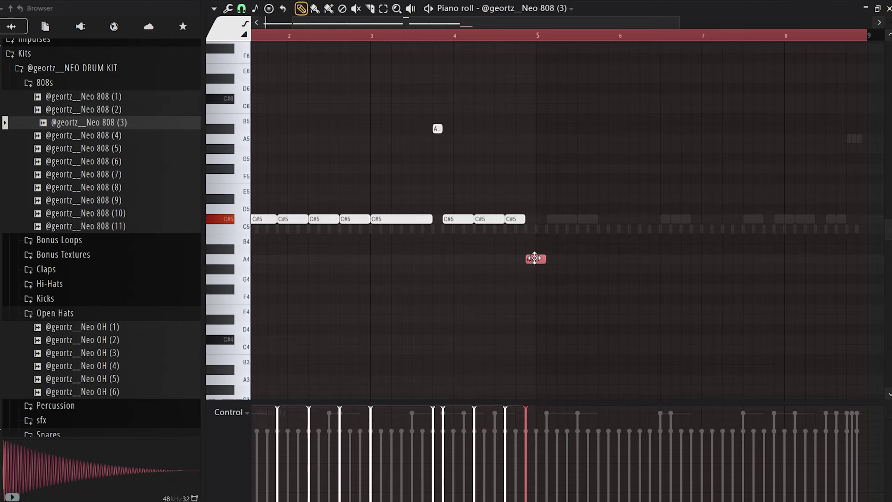
Step: Duplicate the four-bar 808 pattern into bars 5 to 8
scroll(593, 147, "down", 2, "ctrl")
key("ctrl+a")
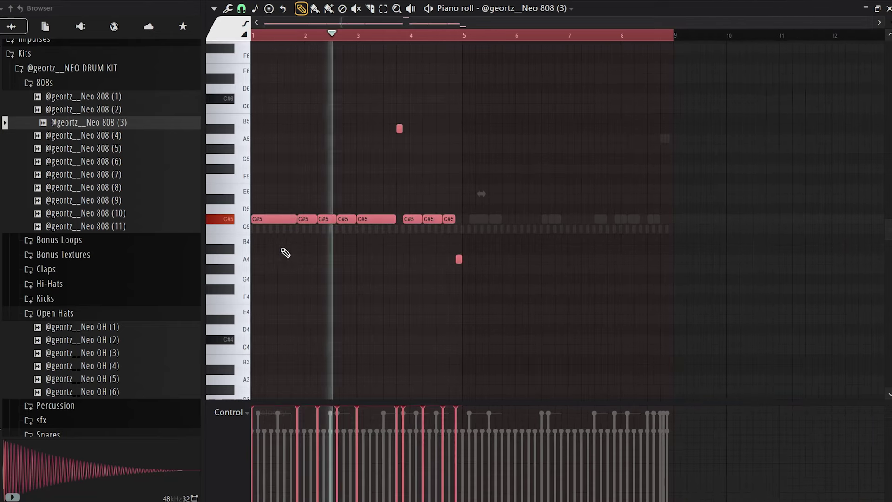
key("ctrl+b")
left_click_drag(513, 195, 476, 194)
left_click(643, 199)
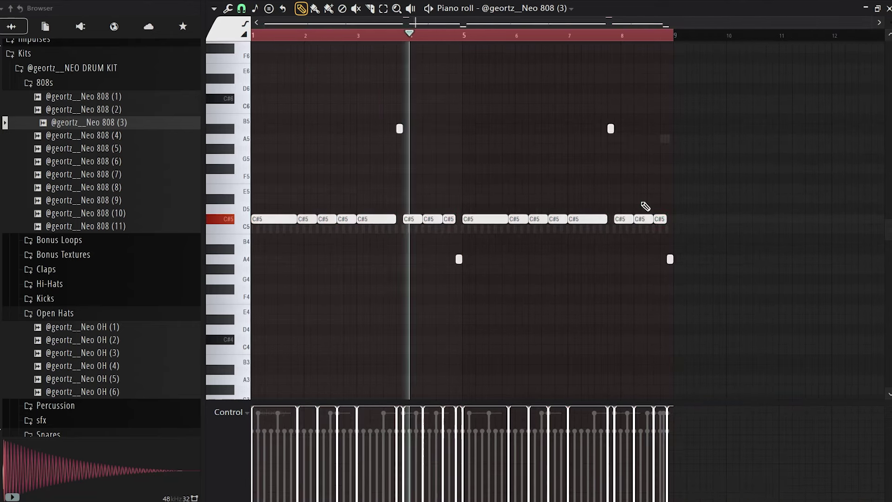
Step: Rework the end of bar 8 into an 808 fill with a G#5 note followed by three short A5 notes
scroll(655, 221, "up", 2, "ctrl")
left_click_drag(655, 221, 683, 143)
scroll(653, 139, "up", 2, "ctrl")
left_click(656, 138)
left_click(667, 138)
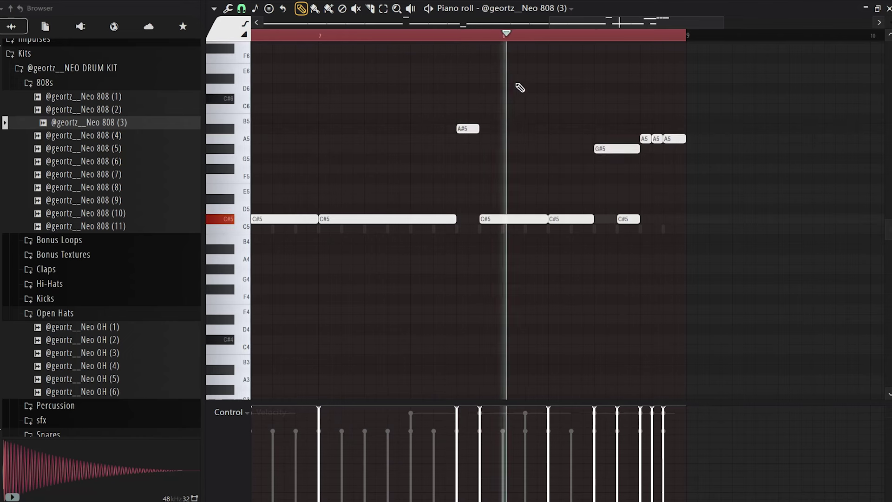
left_click(643, 159)
right_click(644, 159)
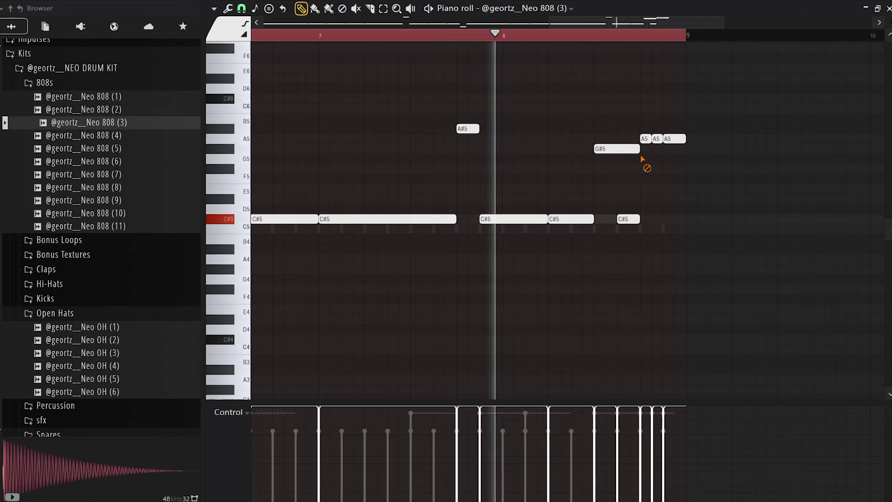
Step: Shorten the G#5 note in the bar 8 fill of the 808 pattern
left_click_drag(639, 148, 616, 150)
scroll(573, 139, "down", 3)
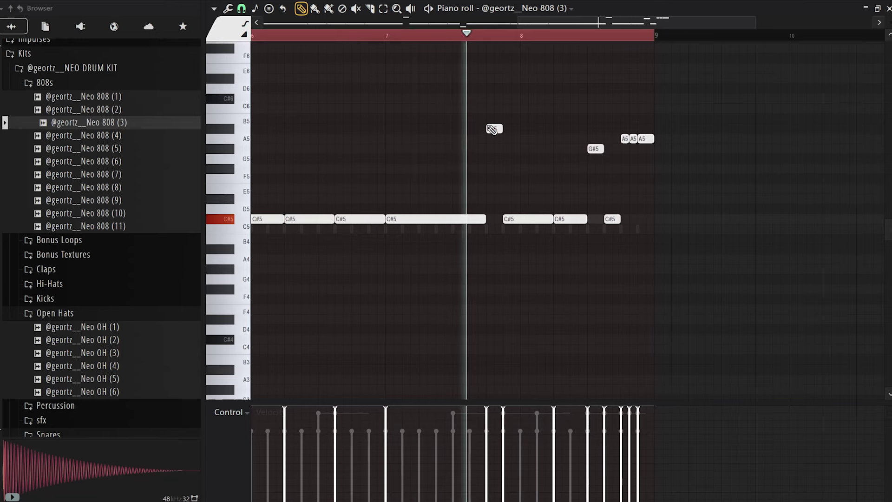
scroll(520, 158, "down", 4)
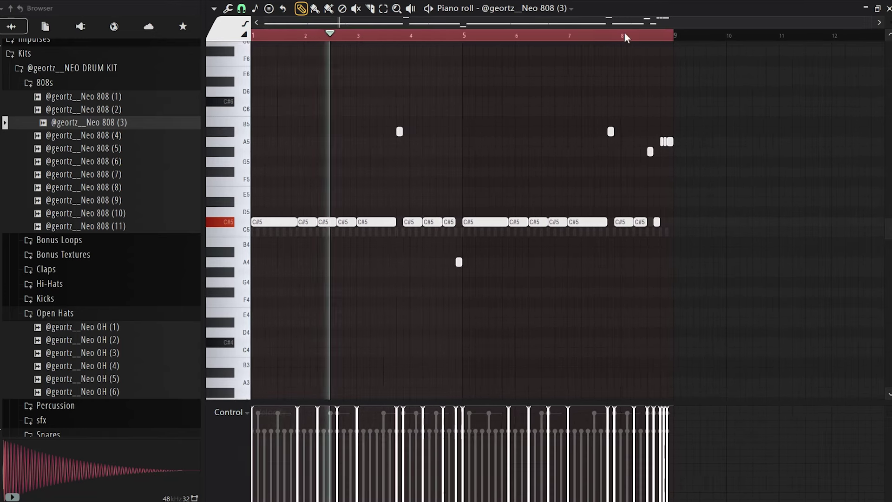
Step: Pan the bar 8 fill's G#5 and C#5 notes left and its A5 notes progressively right, then return to note velocity
left_click_drag(720, 109, 644, 175)
key("space")
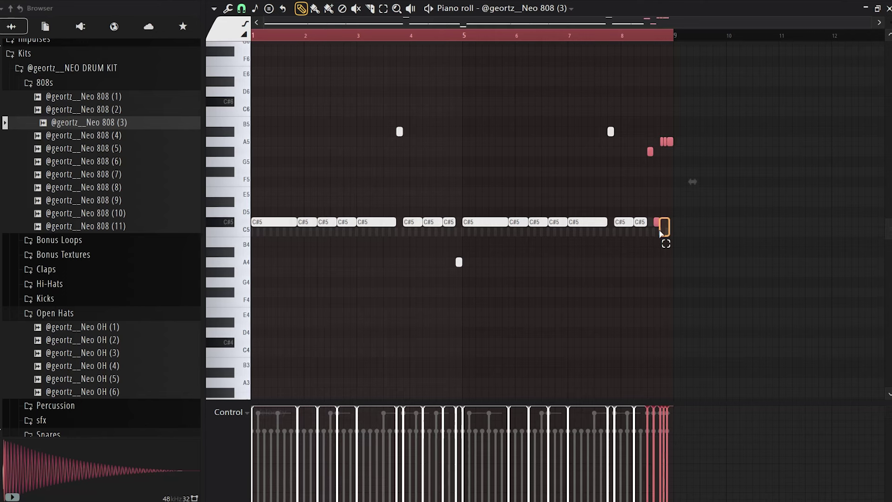
left_click(231, 418)
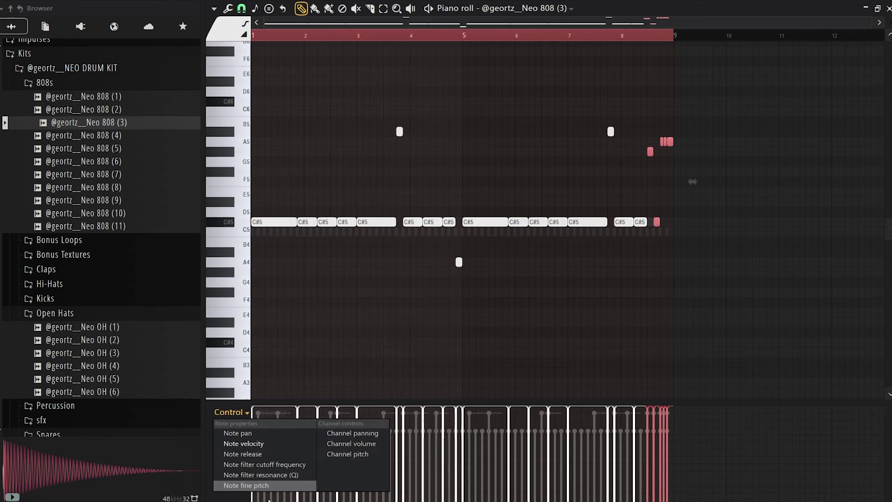
left_click(247, 435)
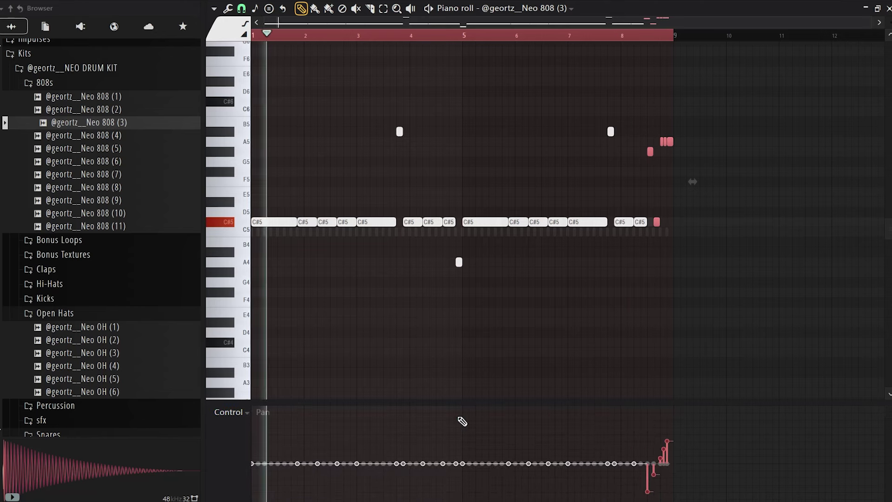
left_click(425, 352)
right_click(426, 352)
left_click(248, 413)
left_click(250, 440)
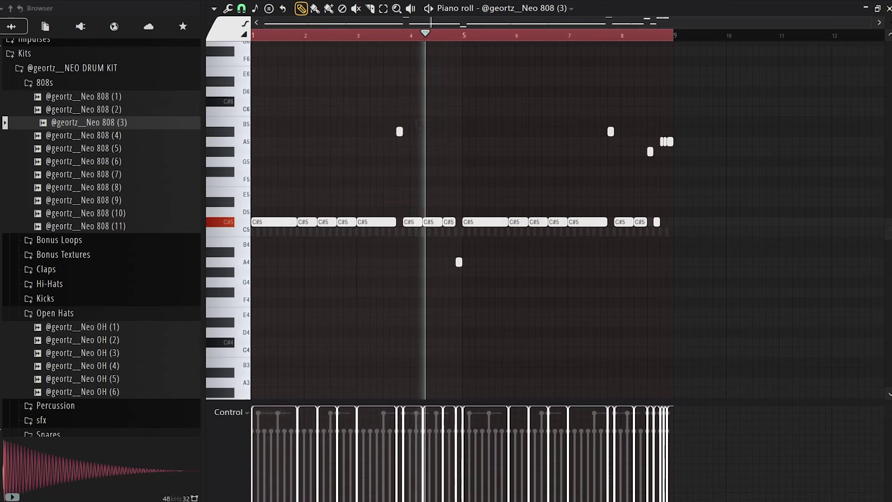
Step: Open the hi-hat pattern and lengthen all its notes so each one fills the gap to the next
key("F6")
left_click(343, 259)
scroll(298, 285, "up", 5)
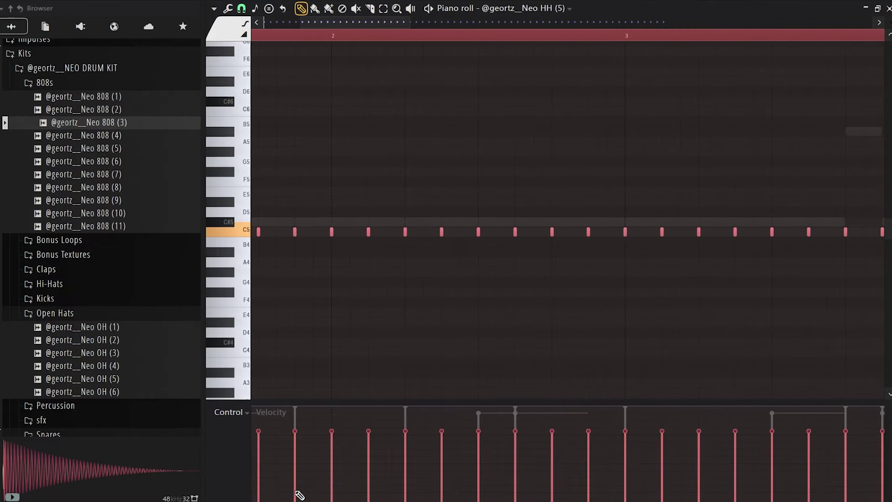
left_click_drag(298, 234, 333, 239)
left_click(321, 282)
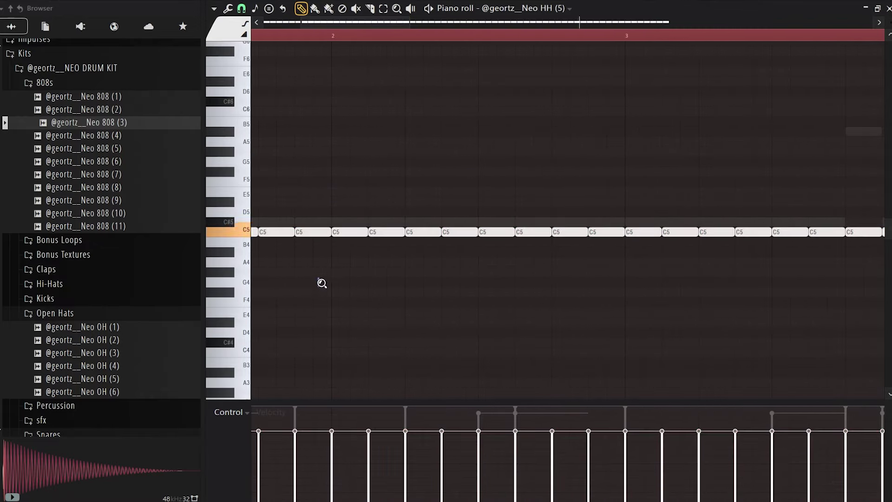
Step: Chop two bar 1 hi-hats into fast rolls, lower their velocity and move the earlier roll down to A4
scroll(280, 54, "down", 5)
scroll(319, 166, "up", 4)
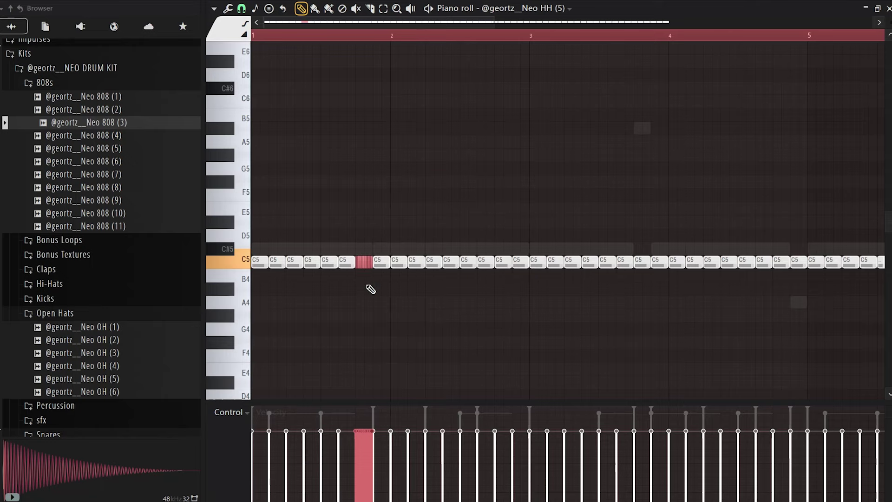
scroll(362, 265, "down", 3)
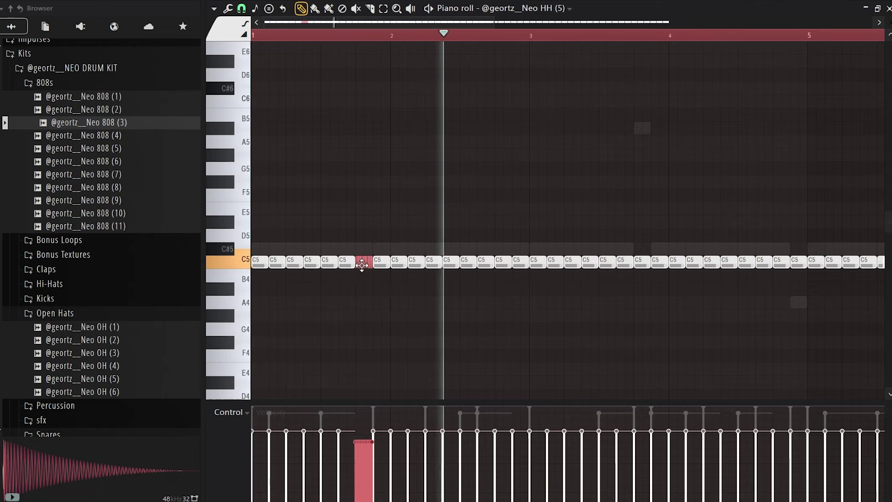
scroll(363, 265, "down", 2)
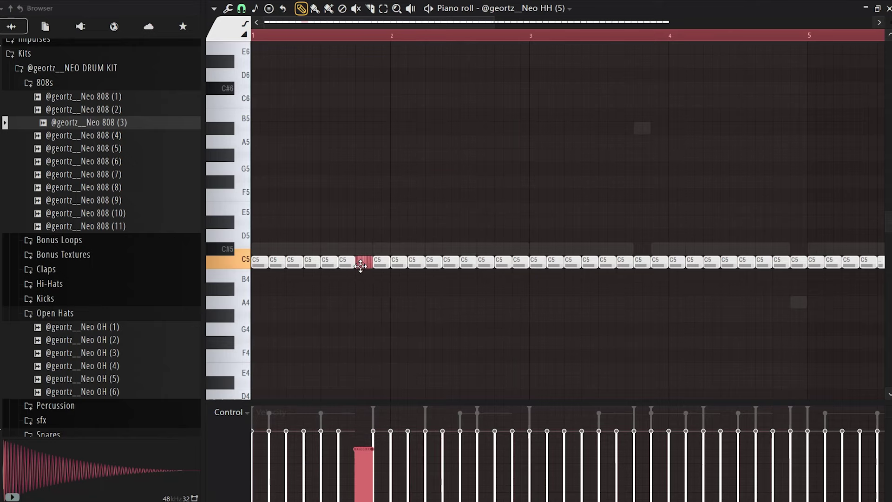
left_click_drag(310, 262, 308, 303)
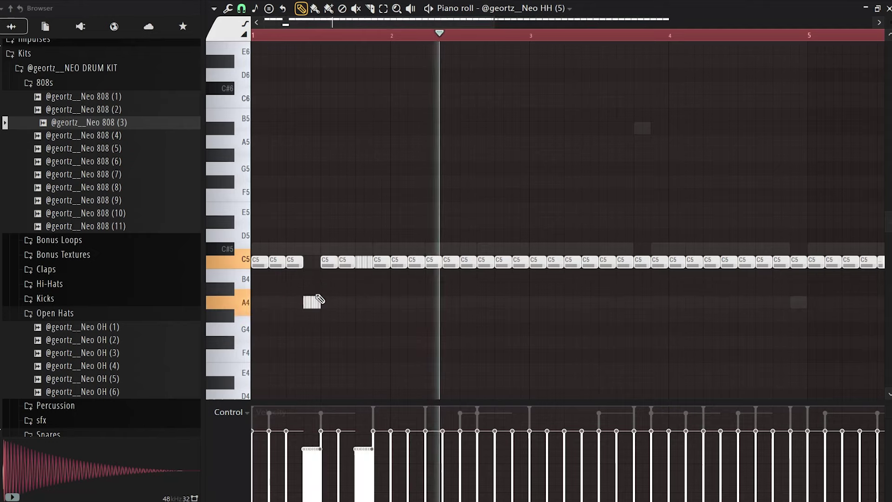
Step: Chop the hi-hat on beat 4 of bar 2 into a fast roll and lower its velocity
scroll(325, 297, "down", 3, "ctrl")
key("space")
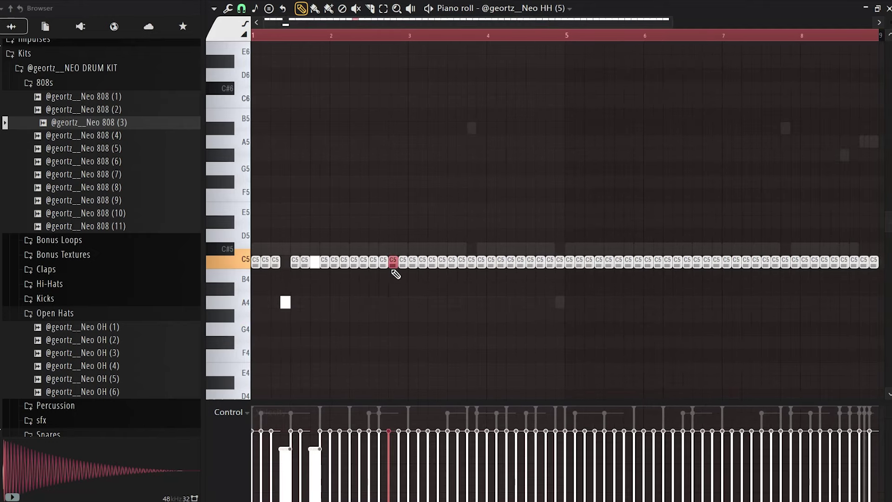
scroll(394, 267, "down", 2)
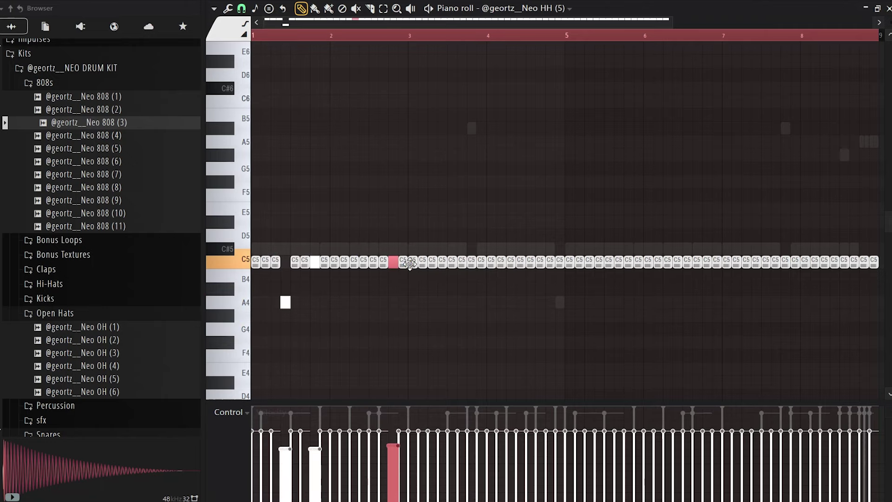
Step: Delete the hi-hats after bar 2 and duplicate the two-bar pattern into bars 3 and 4
left_click_drag(410, 263, 713, 270)
scroll(482, 288, "down", 2, "ctrl")
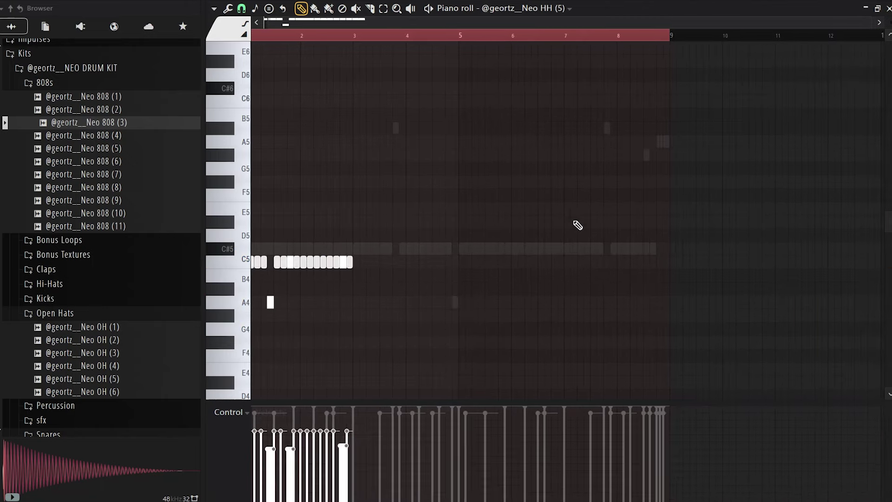
left_click_drag(541, 215, 250, 376)
left_click_drag(253, 263, 336, 262)
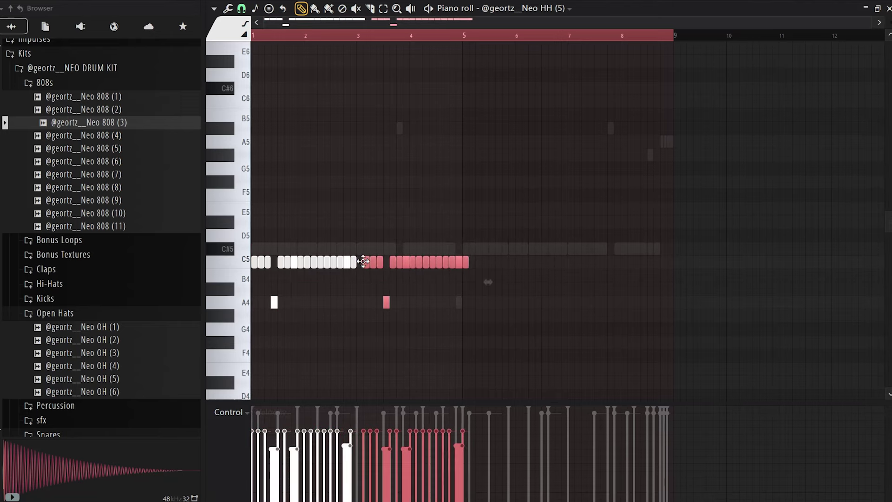
key("ctrl+d")
Step: Chop the hi-hat on beat 2 of bar 4 into a fast roll and reduce its velocity
scroll(489, 261, "up", 4)
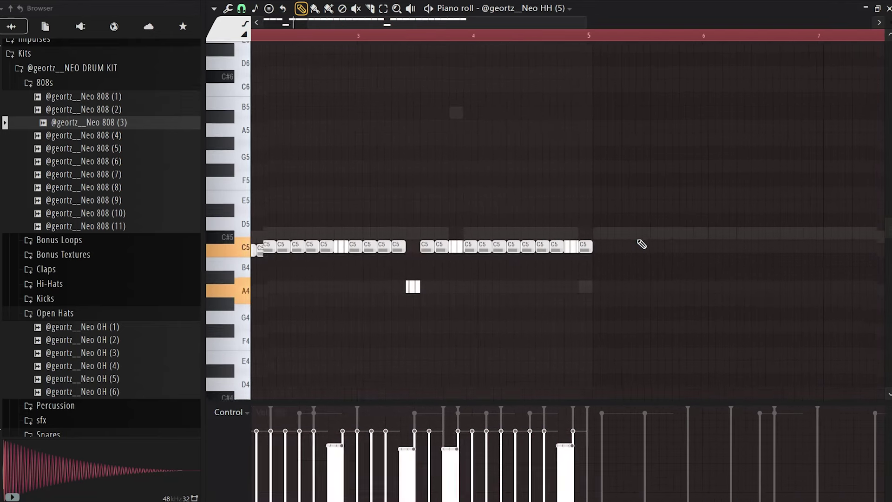
scroll(670, 275, "down", 2)
scroll(627, 277, "down", 3)
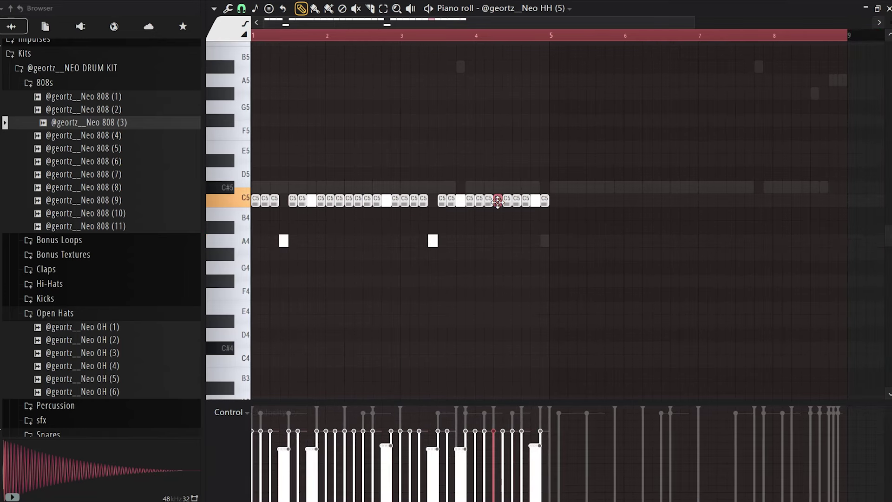
key("alt+u")
key("Escape")
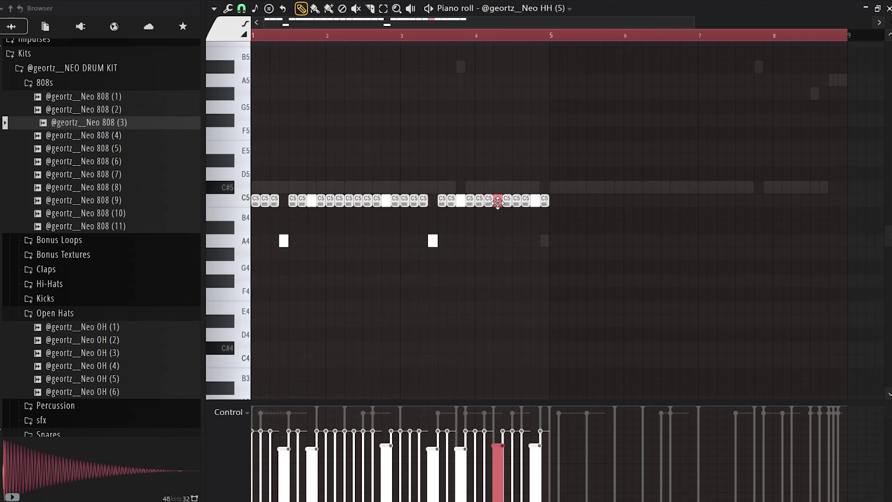
key("space")
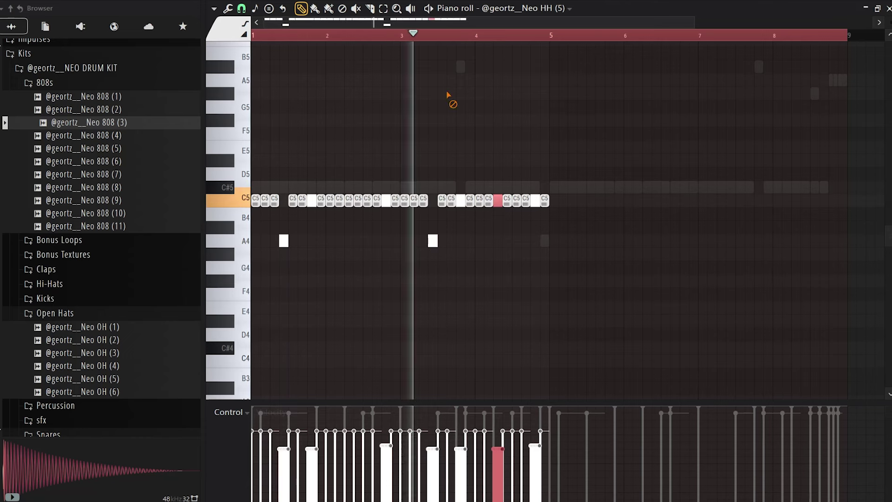
Step: Duplicate the four-bar hi-hat pattern into bars 5 to 8
key("ctrl+a")
key("ctrl+b")
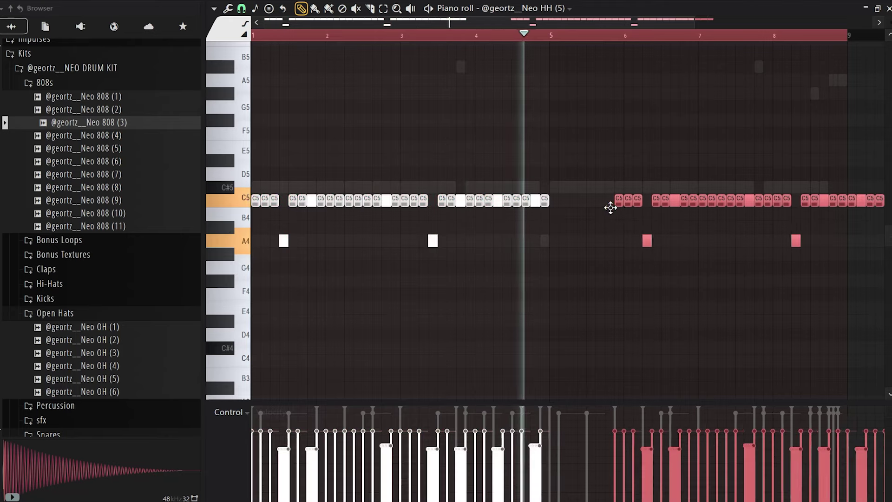
key("ctrl+d")
scroll(564, 279, "up", 1)
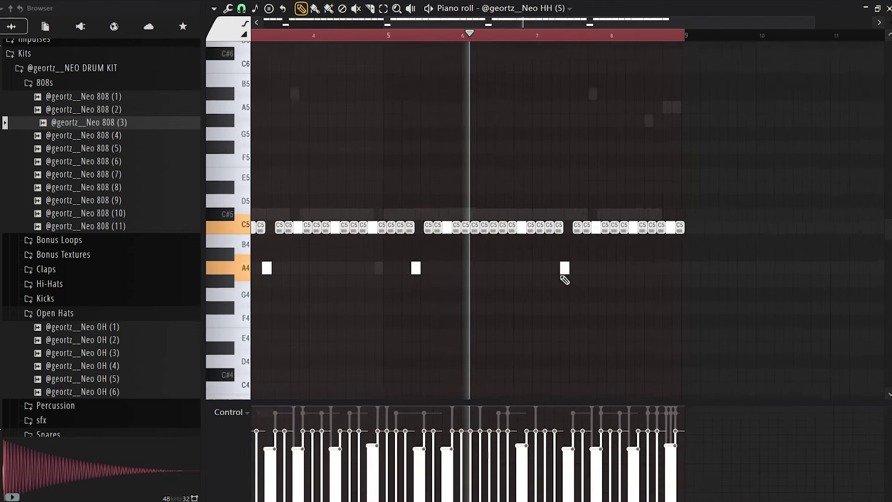
scroll(701, 252, "up", 3)
scroll(504, 251, "up", 1)
scroll(534, 171, "down", 4)
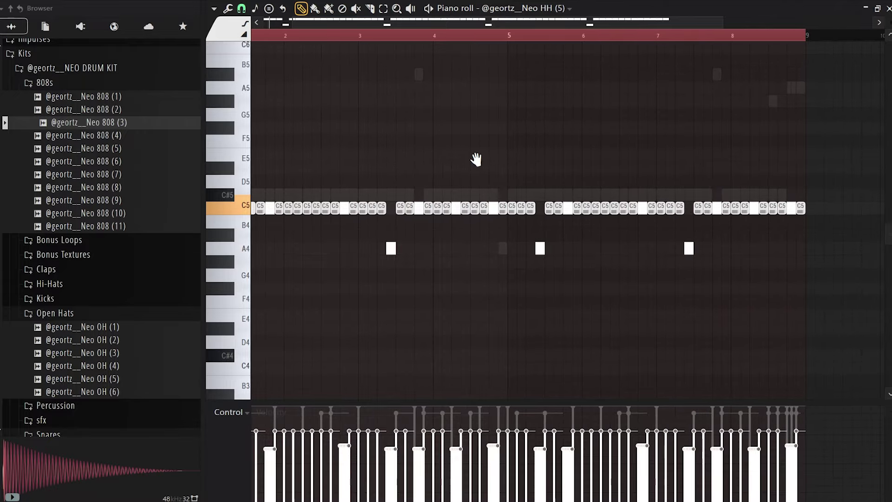
scroll(476, 157, "up", 2)
scroll(600, 124, "up", 5)
scroll(493, 126, "down", 5)
key("F6")
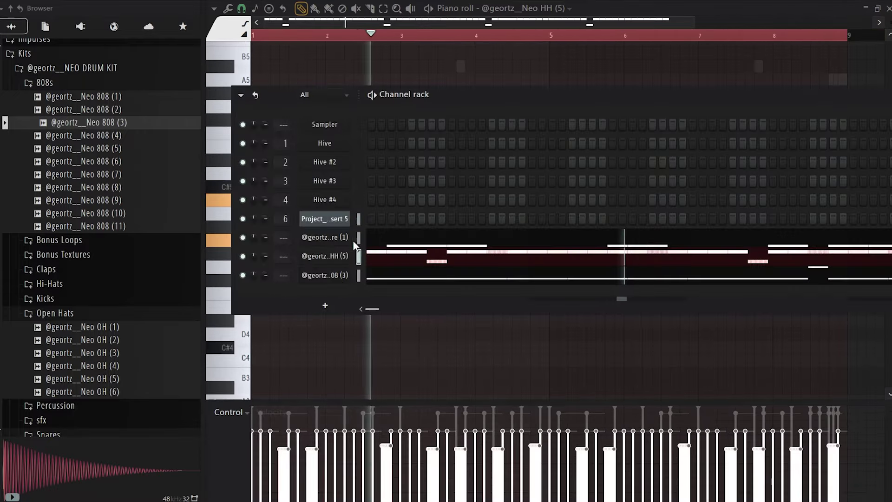
left_click(81, 340)
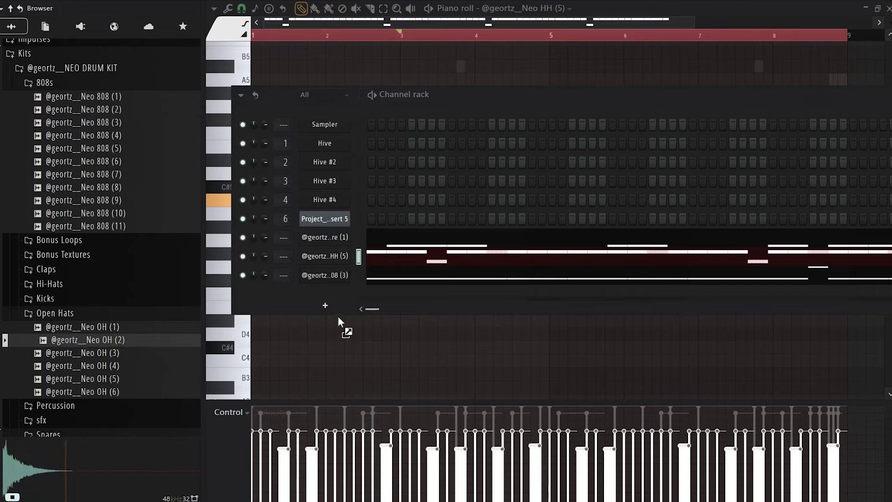
left_click_drag(338, 298, 338, 298)
key("F6")
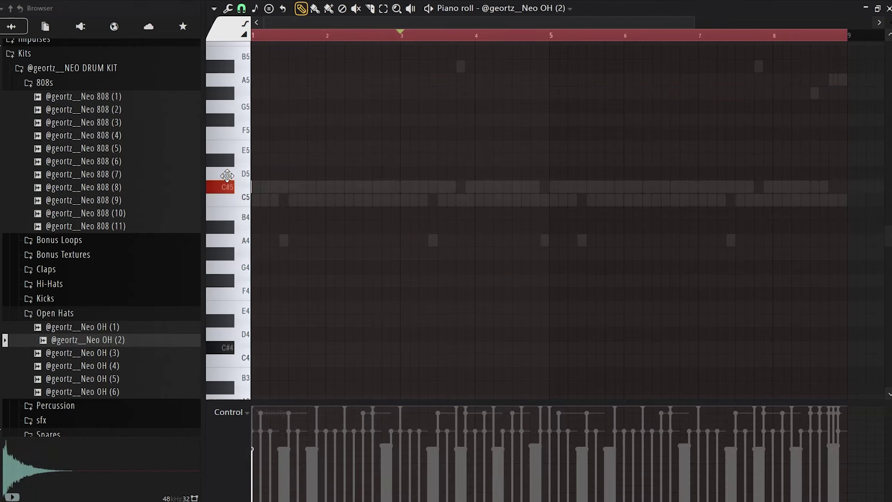
Step: Place short C#5 open-hat notes in bars 1 to 4, aligned with selected 808 hits
scroll(275, 200, "up", 3)
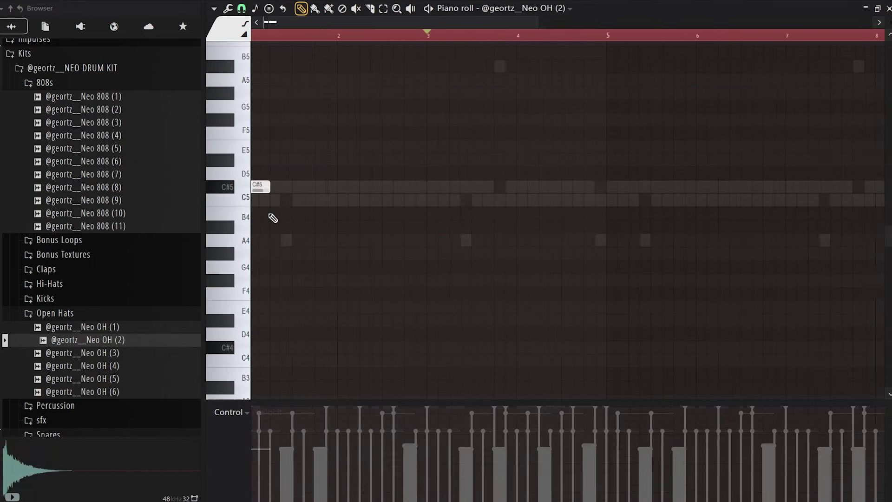
scroll(287, 207, "up", 3)
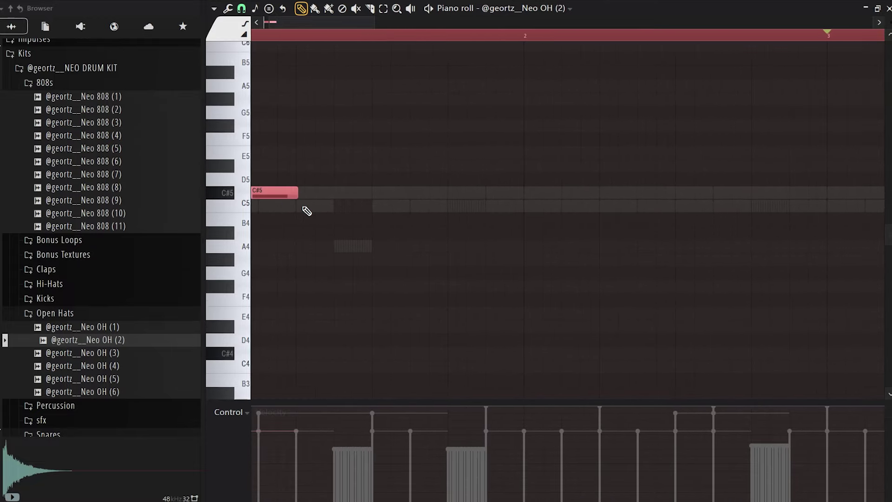
scroll(296, 197, "up", 3)
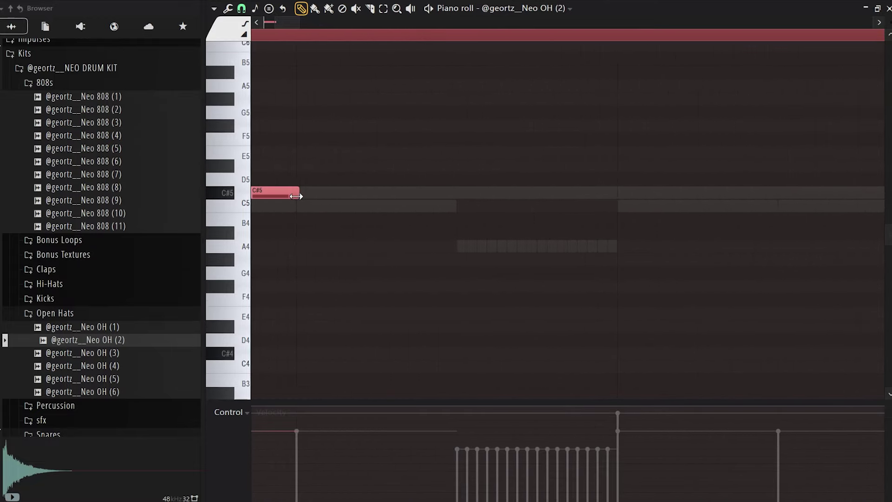
scroll(305, 206, "down", 8)
left_click(290, 221)
right_click(302, 220)
left_click(354, 221)
left_click_drag(404, 203, 412, 220)
left_click(420, 253)
Step: Duplicate the four-bar open-hat pattern into bars 5 to 8
scroll(519, 249, "down", 2)
key("ctrl+a")
left_click_drag(260, 220, 467, 217)
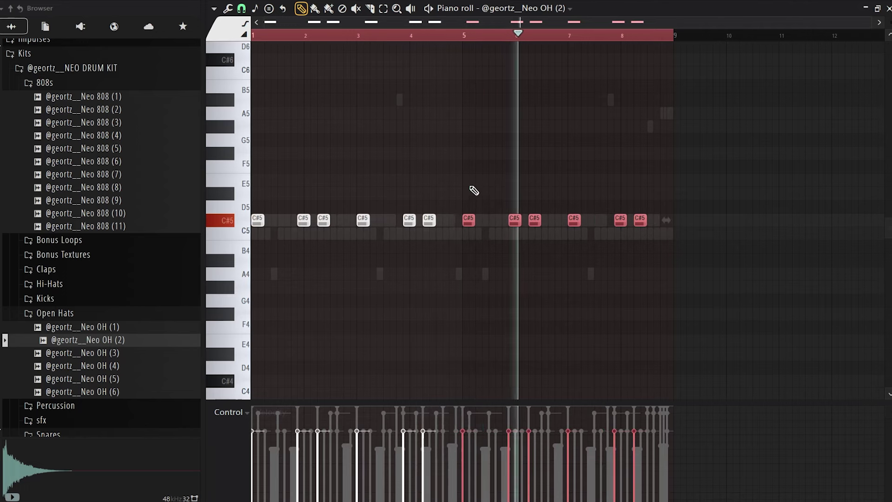
left_click(472, 195)
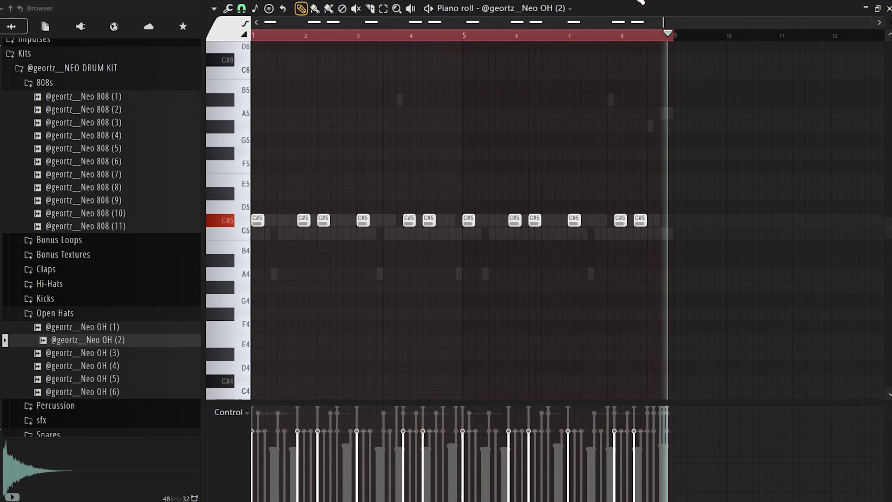
Step: Route the snare, hi-hat, 808 and open-hat channels to mixer tracks 7 to 10
key("F6")
left_click_drag(361, 250, 361, 299)
key("ctrl+l")
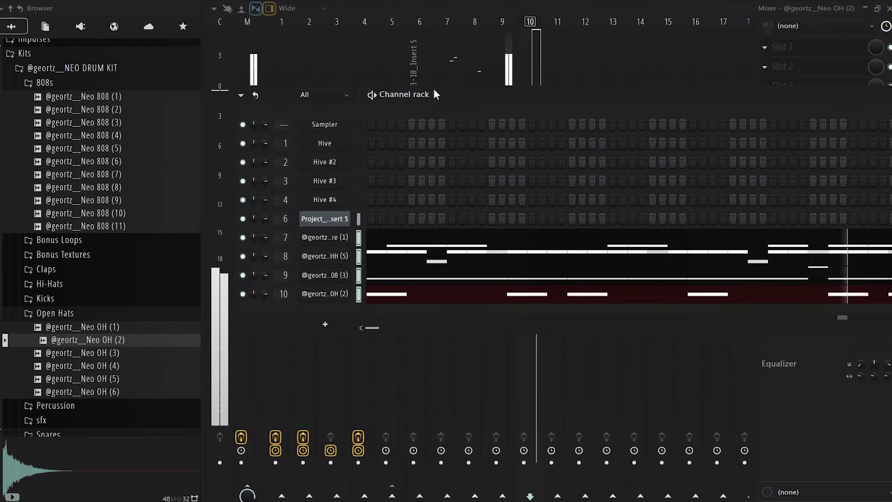
Step: Isolate the hi-hat and 808 mixer tracks and load Fruity Fast Dist into slot 6 of the hi-hat track
key("F6")
left_click(504, 154)
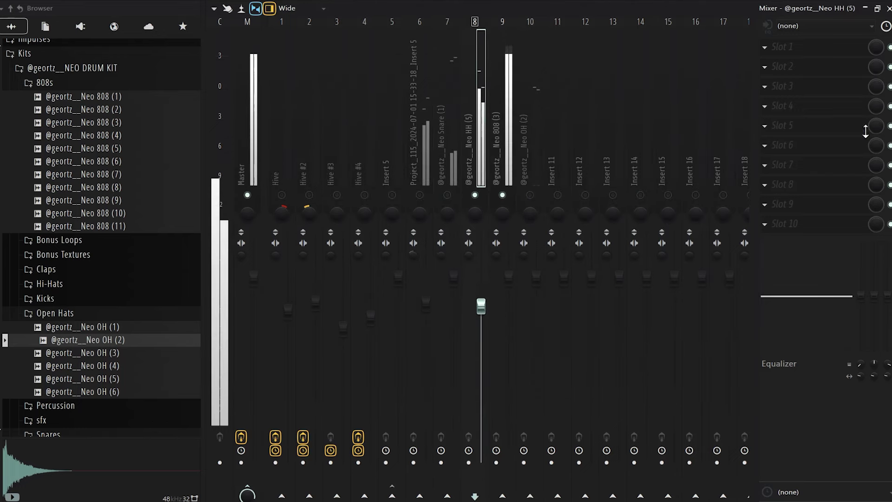
left_click(790, 145)
left_click(477, 170)
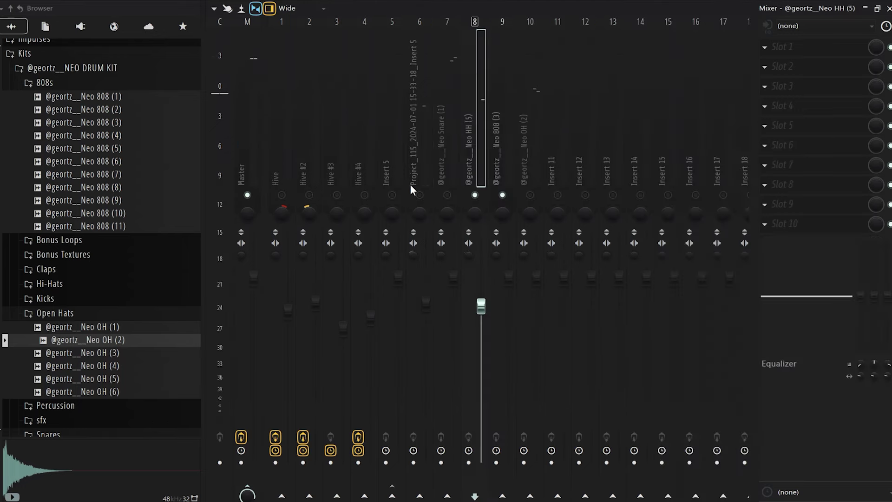
left_click(343, 162)
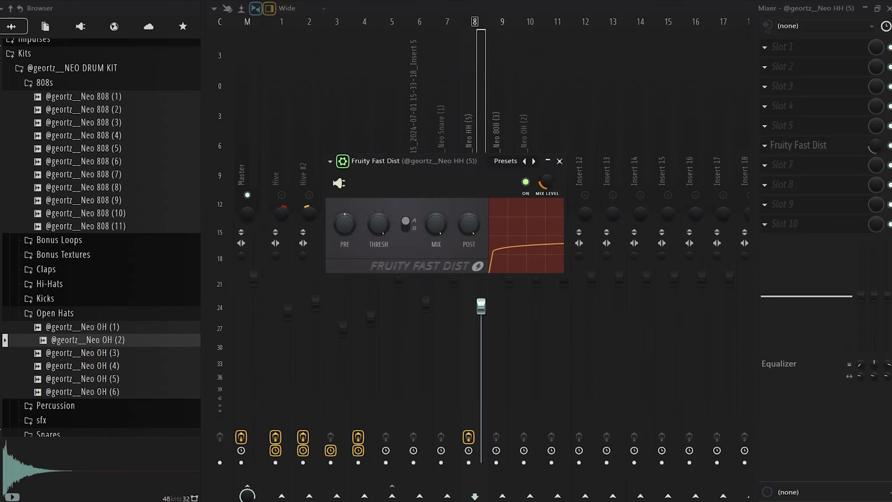
Step: Close Fruity Fast Dist, bring the melody, snare and open-hat mixer tracks back in alongside the hi-hat and 808, and play the mix
left_click(559, 161)
left_click(530, 140)
key("space")
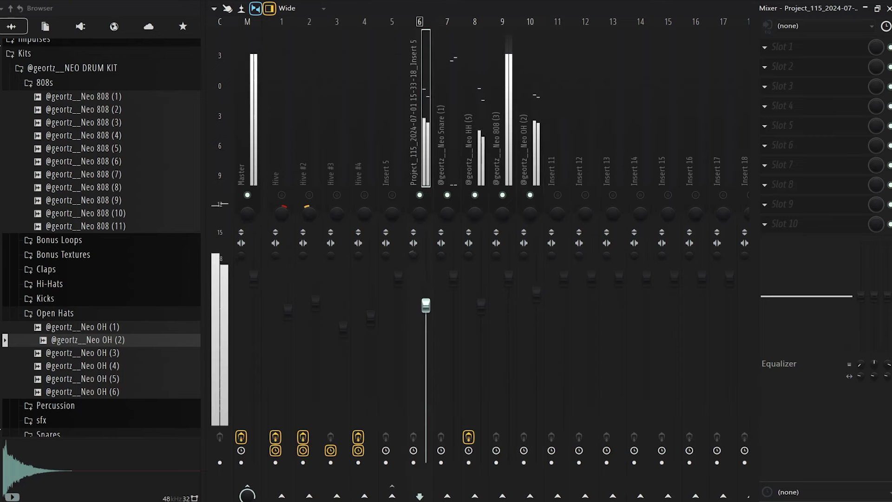
Step: Load Fresh Air into slot 8 of the Master track with high air at about 9%, and re-enable all mixer tracks
left_click(232, 166)
left_click(795, 210)
left_click(831, 185)
left_click(832, 185)
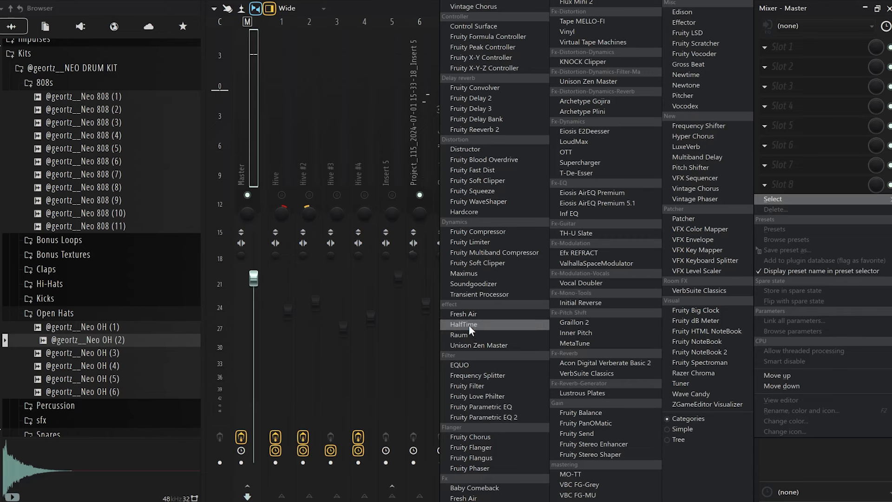
left_click(464, 314)
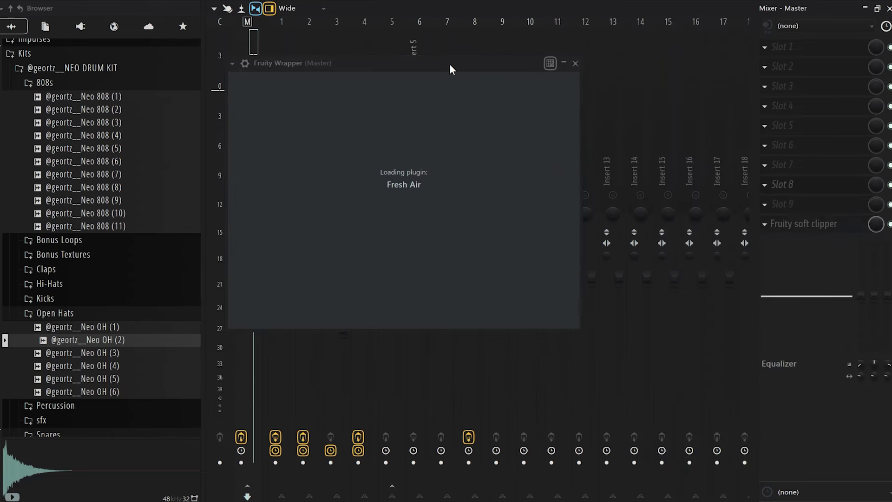
scroll(540, 270, "up", 1)
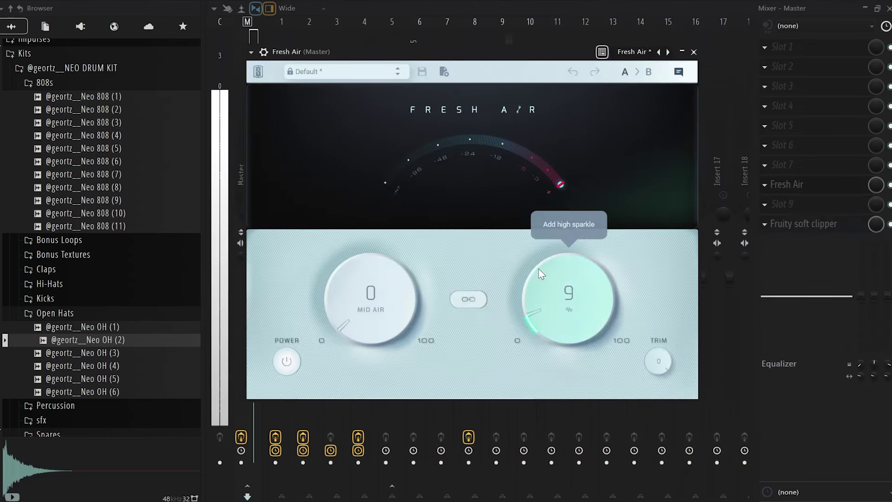
left_click(694, 51)
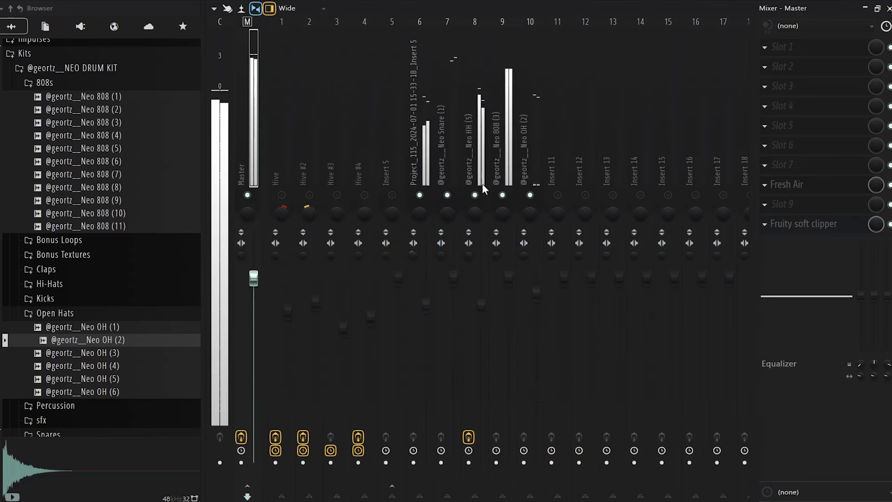
right_click(474, 196)
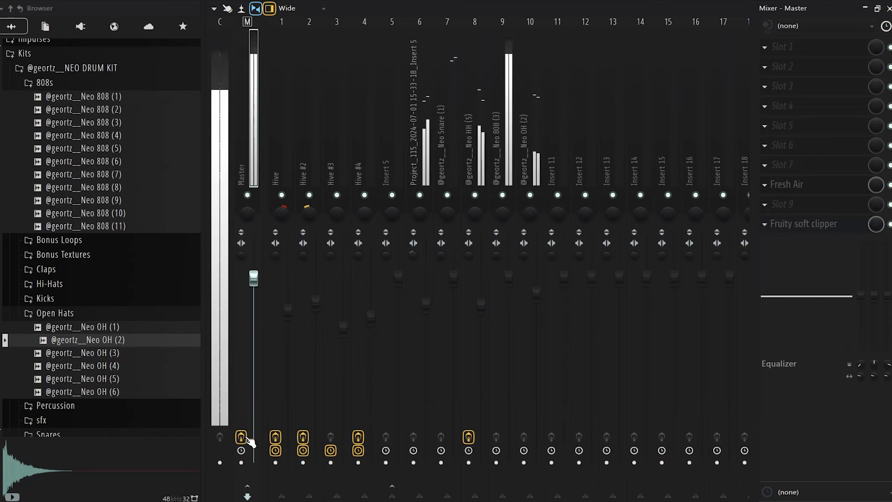
Step: Split Pattern 5 by channel and place the snare, hi-hat, 808 and open-hat patterns on playlist tracks 4 to 7 from bar 9
key("F5")
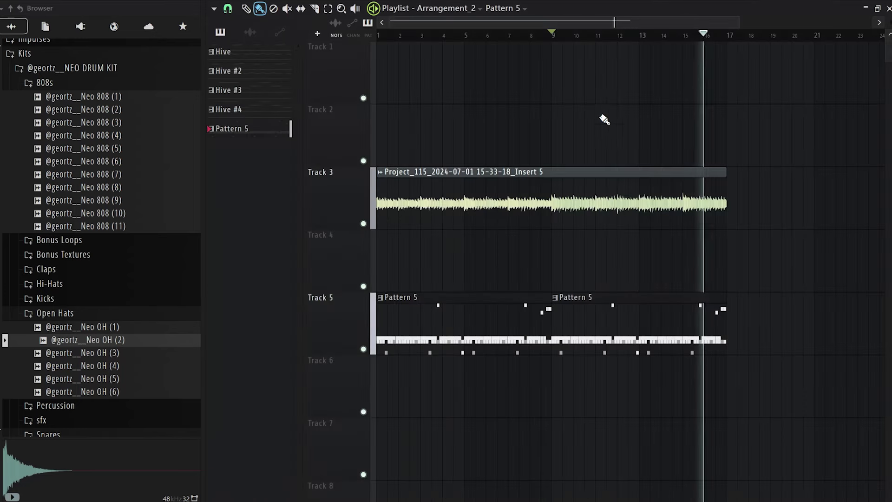
right_click(262, 130)
left_click(298, 300)
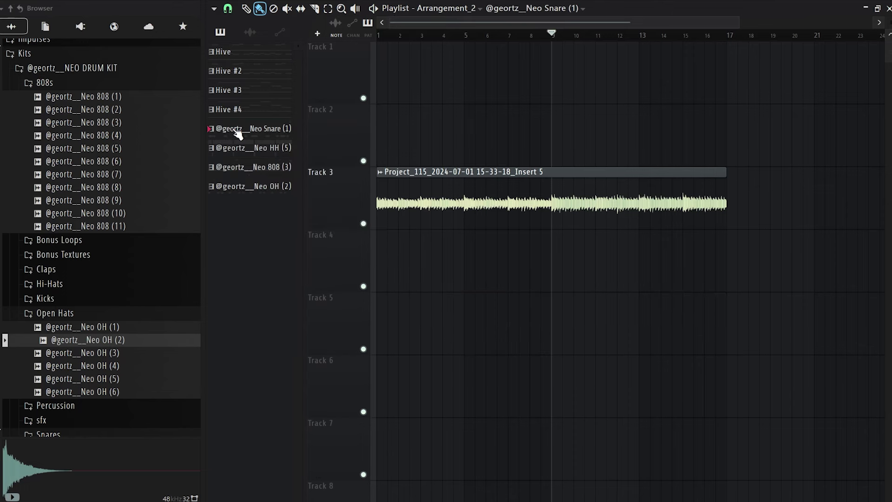
left_click_drag(252, 144, 562, 277)
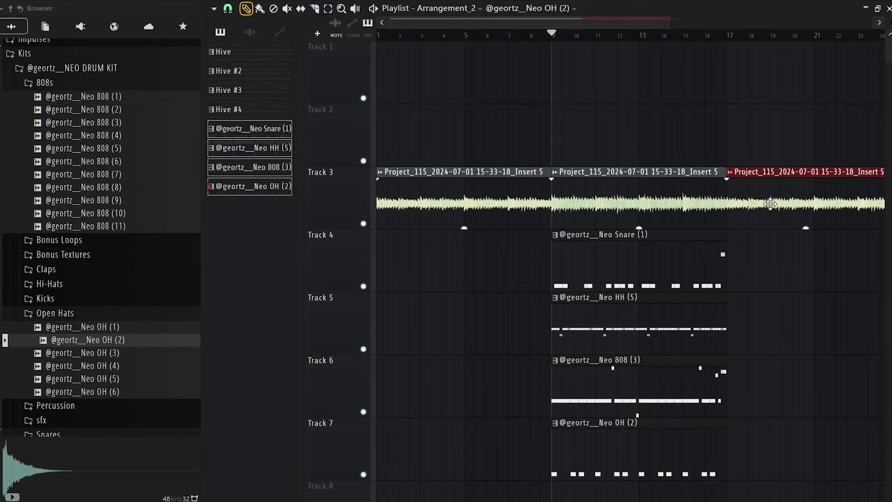
Step: Extend the melody audio through bar 24 and duplicate the four drum clips into bars 17 to 24
scroll(372, 151, "down", 3)
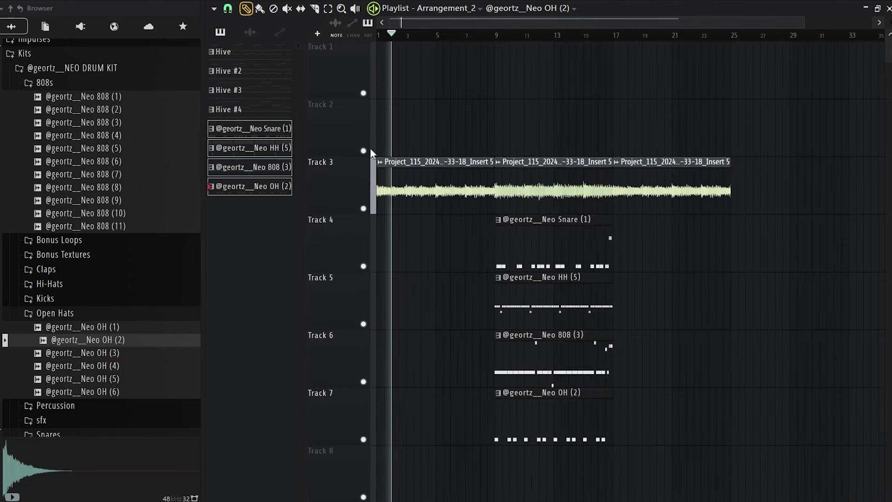
left_click_drag(204, 132, 8, 176)
left_click_drag(570, 213, 336, 446)
left_click_drag(357, 389, 575, 389)
left_click(796, 394)
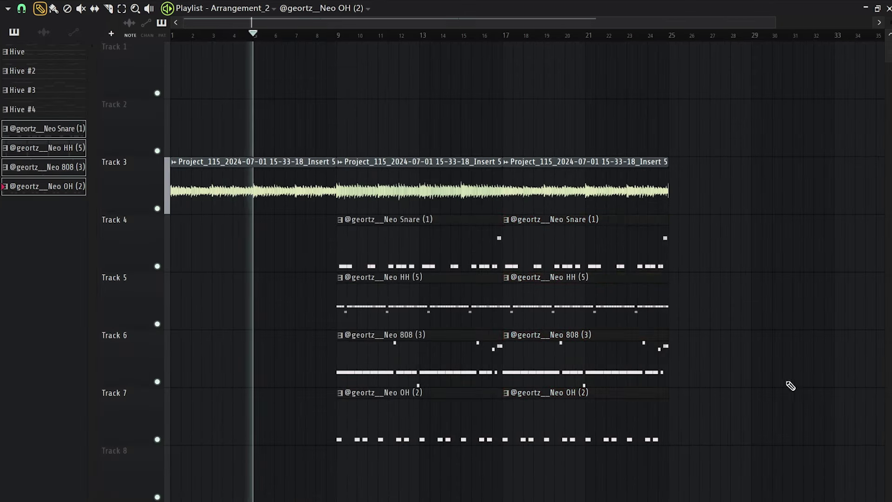
Step: Trim the starts of the second 808 and open-hat clips to bar 19
scroll(584, 108, "up", 2)
scroll(583, 109, "down", 1)
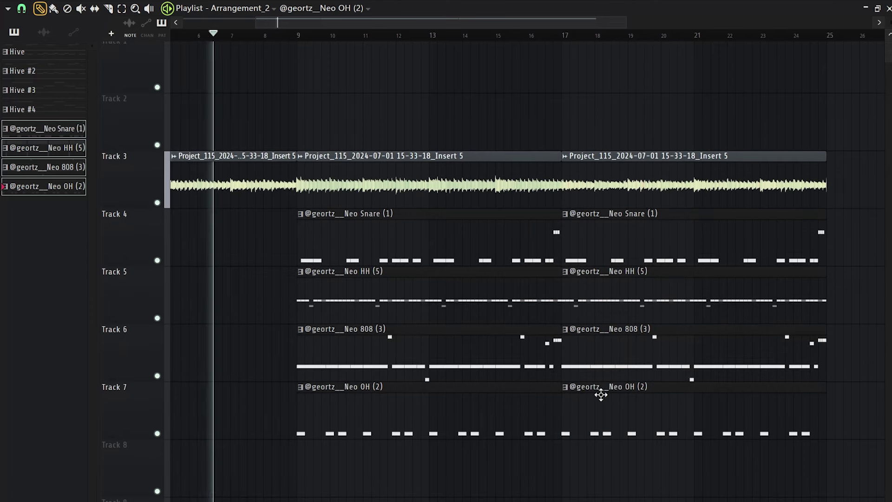
left_click(618, 348)
left_click(591, 302, "ctrl")
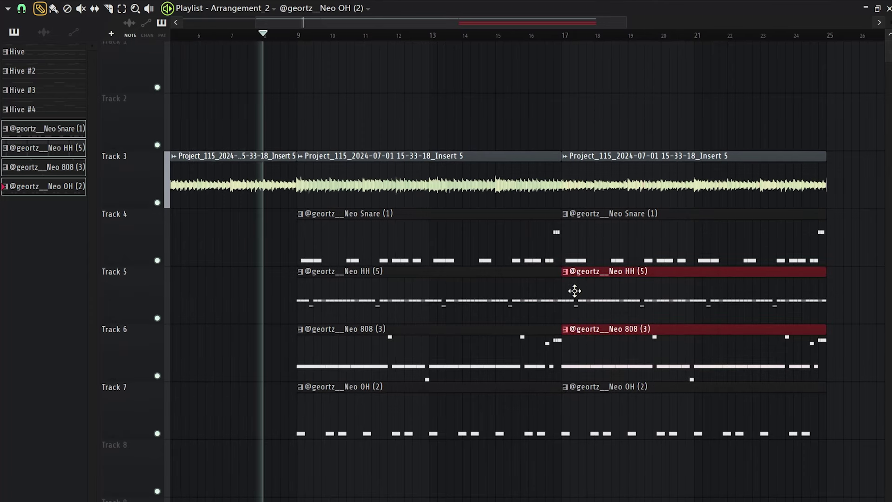
left_click(579, 411)
left_click(590, 362, "ctrl")
left_click_drag(567, 370, 643, 370)
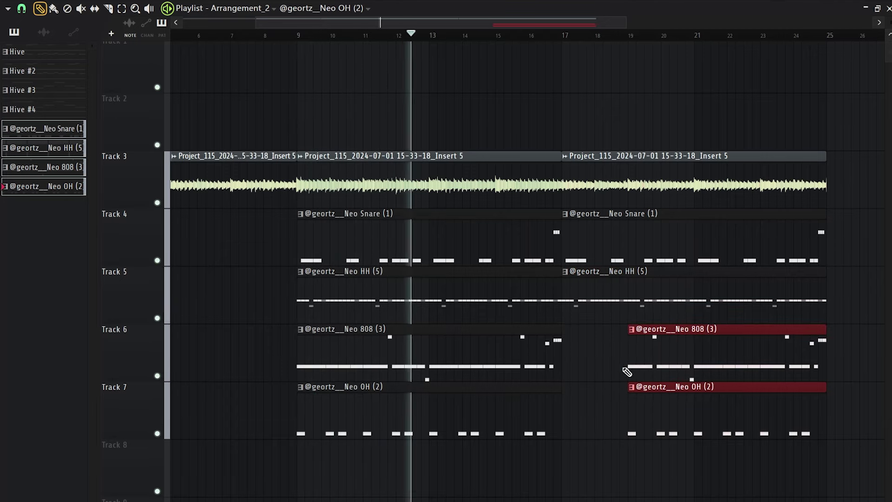
left_click(623, 370)
Step: Duplicate the melody clips from bars 9 to 24 so they continue from bar 25 through bar 40
scroll(614, 365, "up", 3)
scroll(484, 310, "down", 1)
scroll(482, 306, "down", 3)
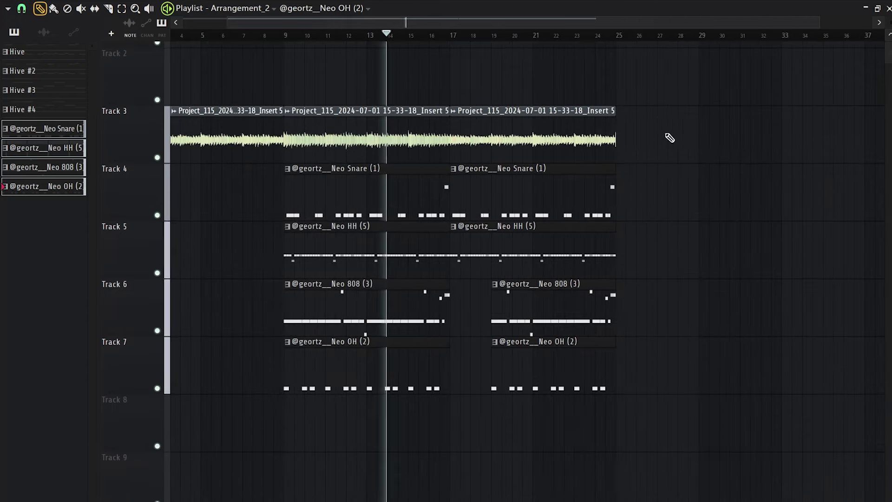
scroll(484, 104, "up", 4)
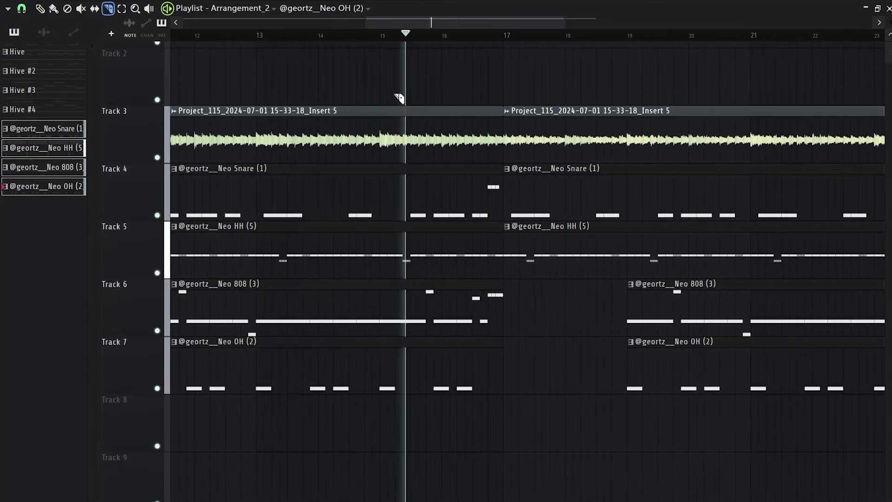
scroll(394, 107, "down", 3)
scroll(394, 107, "down", 2)
key("p")
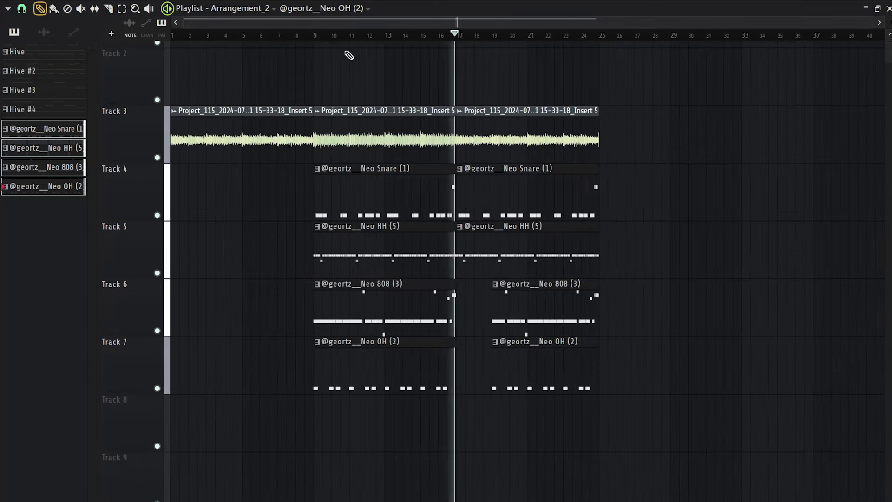
left_click_drag(623, 114, 316, 163)
key("ctrl+b")
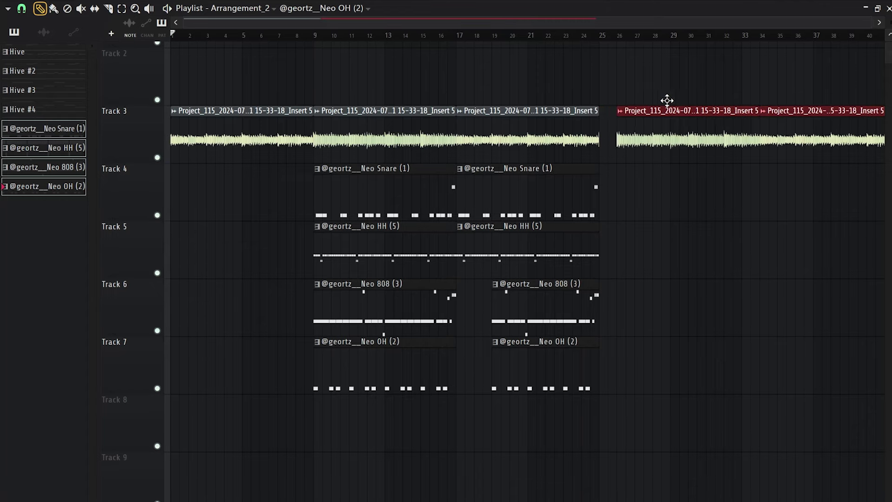
Step: Slice the melody clip at the middle of bar 16 and delete the piece up to bar 17
scroll(445, 42, "up", 4)
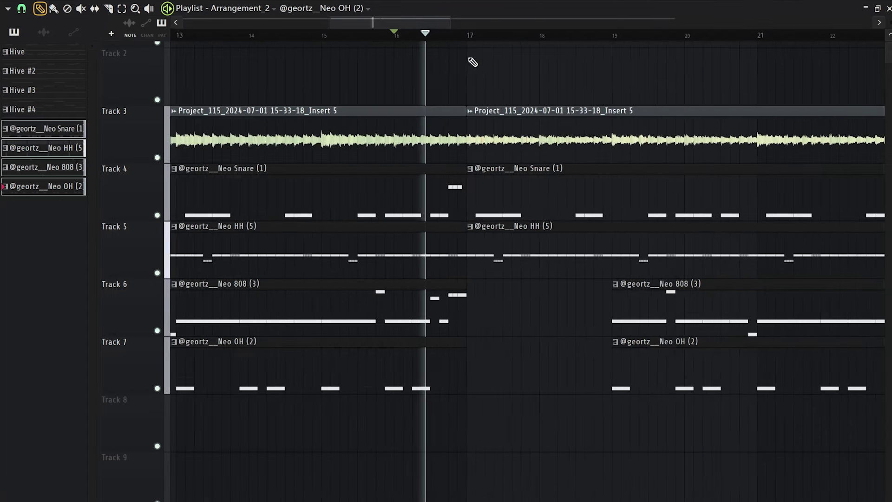
key("space")
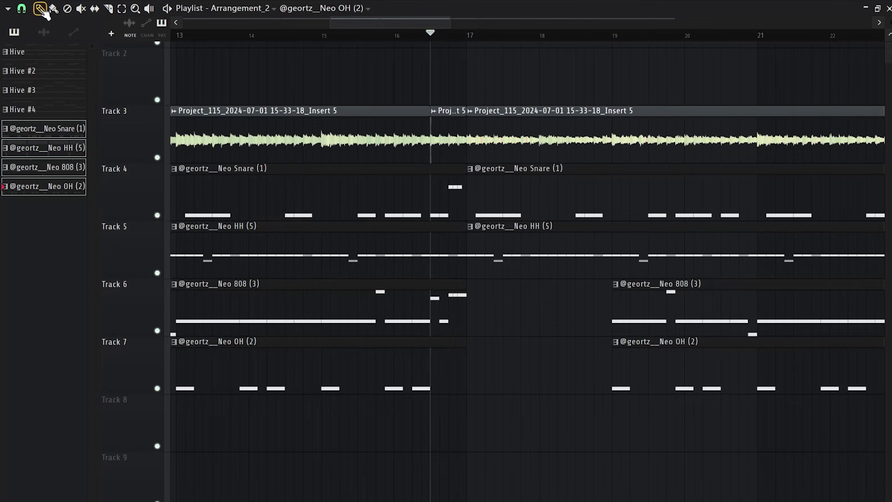
scroll(472, 164, "down", 5)
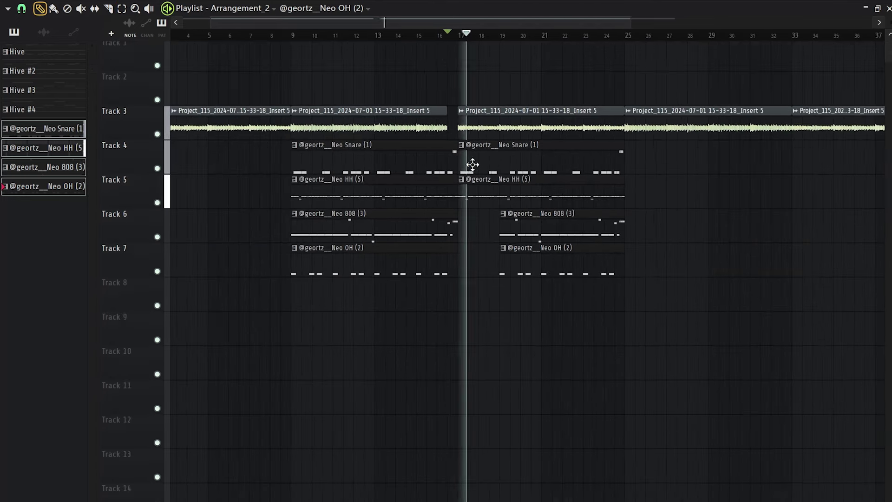
Step: Slice the melody clip around the third beat of bar 18 and delete that one-beat piece
scroll(476, 179, "up", 5)
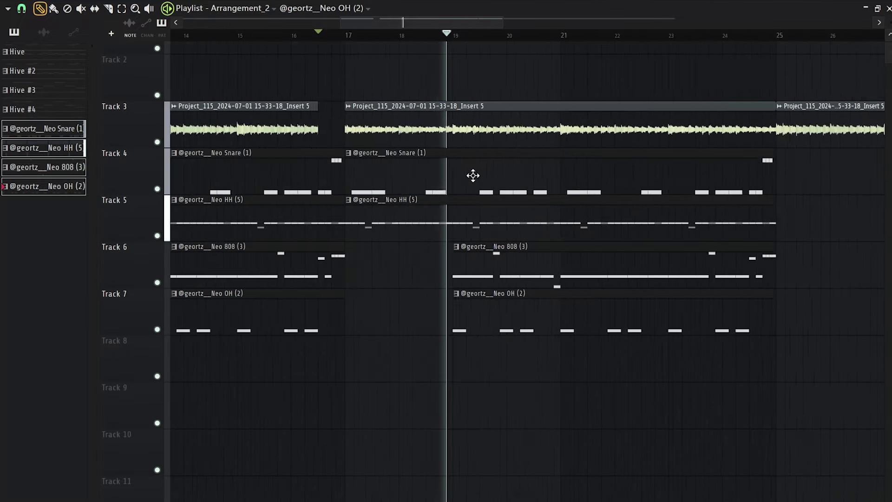
left_click(388, 37)
key("space")
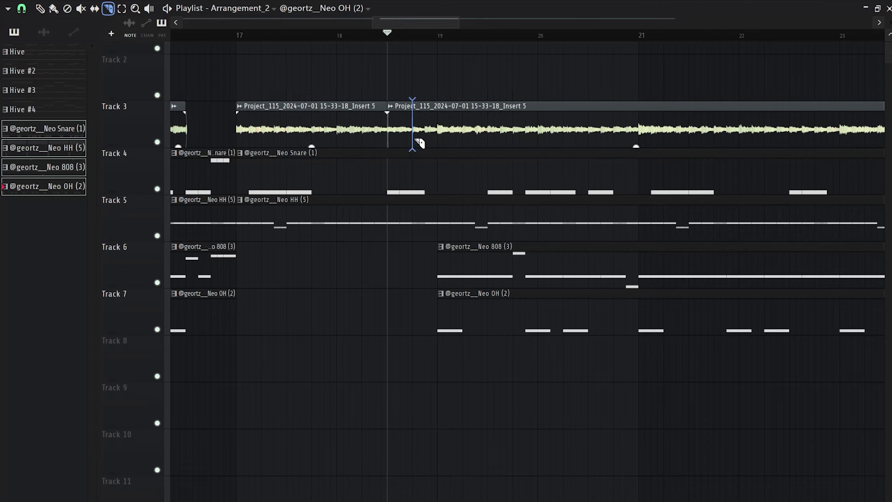
left_click(413, 139)
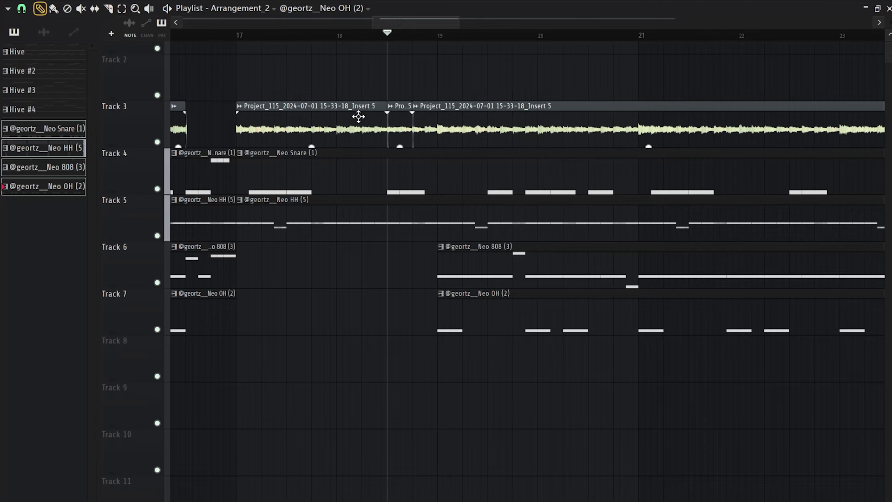
key("space")
scroll(319, 88, "down", 1)
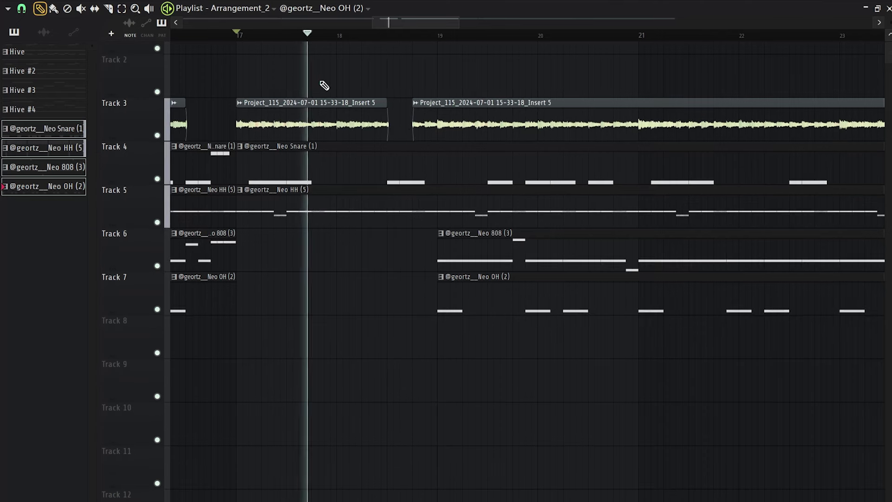
Step: Duplicate all the drum clips from bars 9 to 24 into bars 25 to 40
scroll(338, 88, "down", 5)
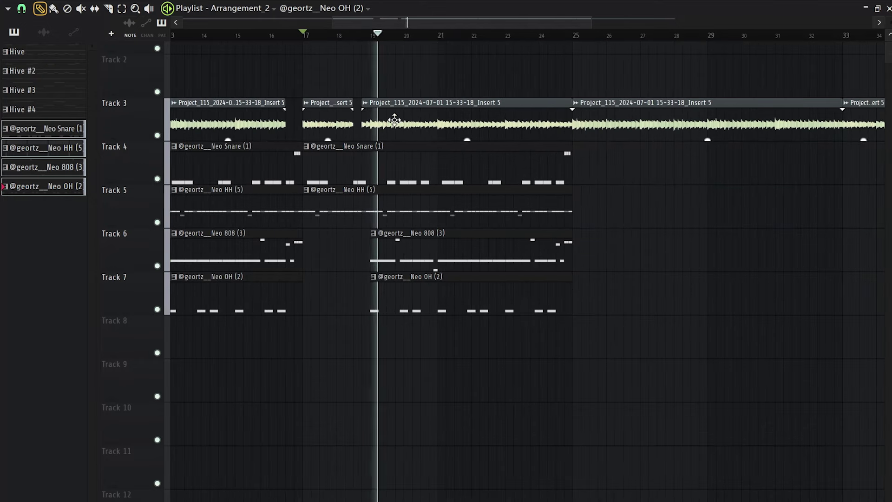
scroll(400, 120, "down", 1)
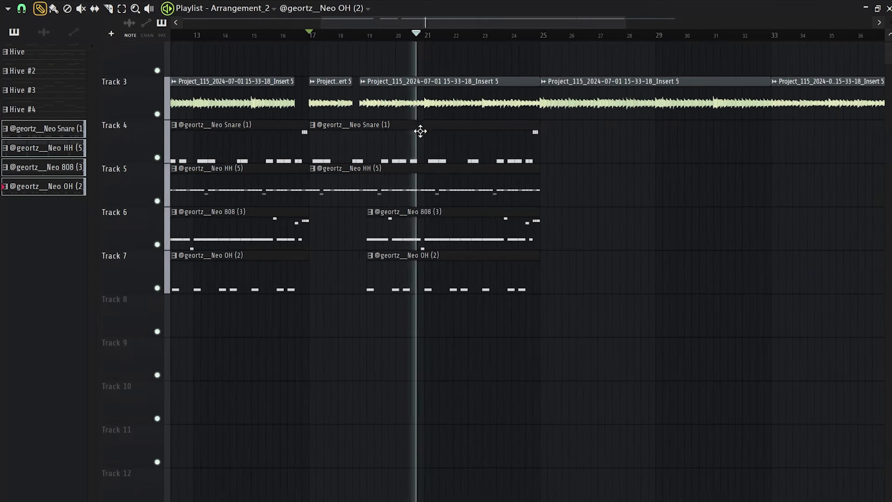
scroll(418, 130, "up", 4)
scroll(378, 146, "down", 7)
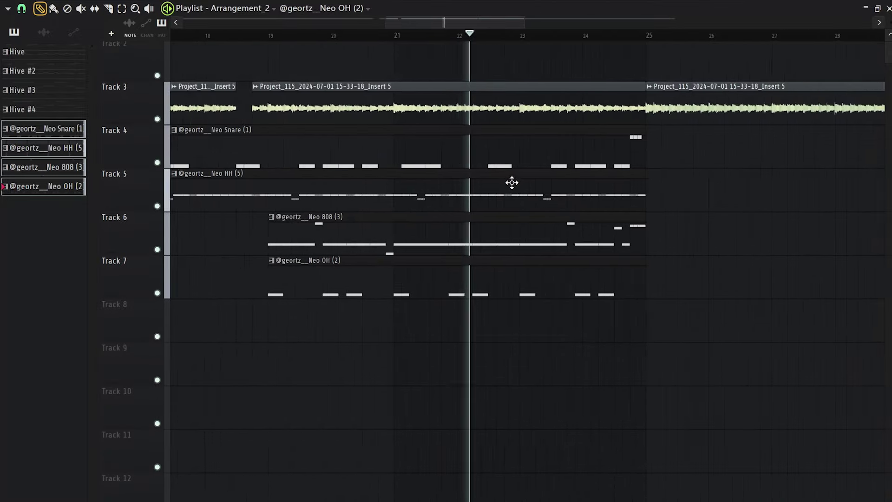
left_click_drag(623, 125, 360, 296)
key("ctrl+b")
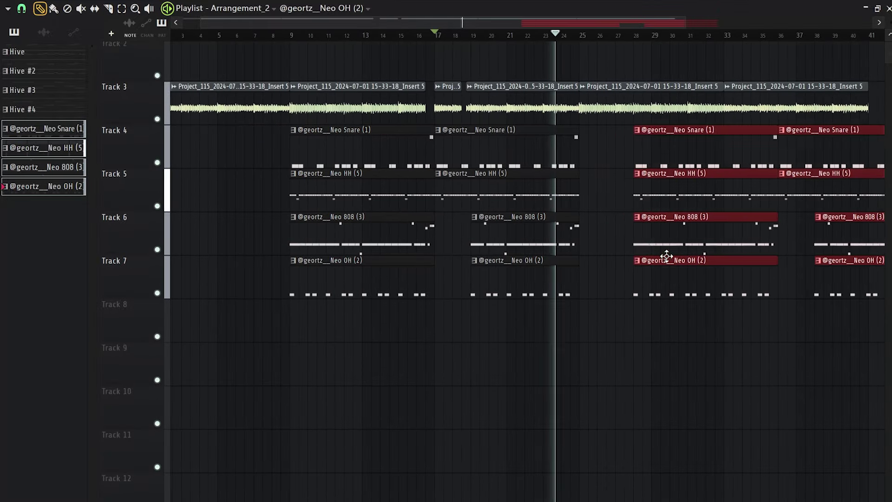
left_click(612, 353)
Step: Trim the start of the hi-hat clip at bar 25 to the middle of that bar and play from bar 25
left_click(585, 200)
left_click(582, 36)
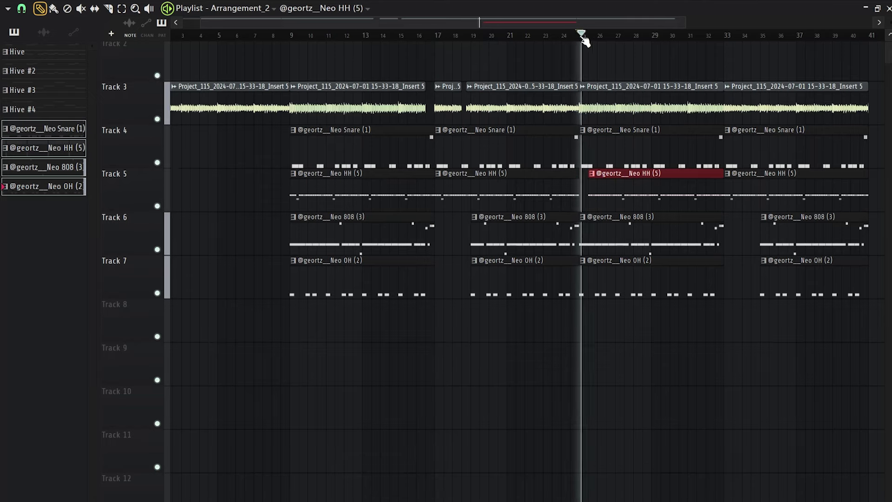
scroll(601, 58, "up", 2)
scroll(641, 88, "down", 3)
scroll(581, 107, "up", 1)
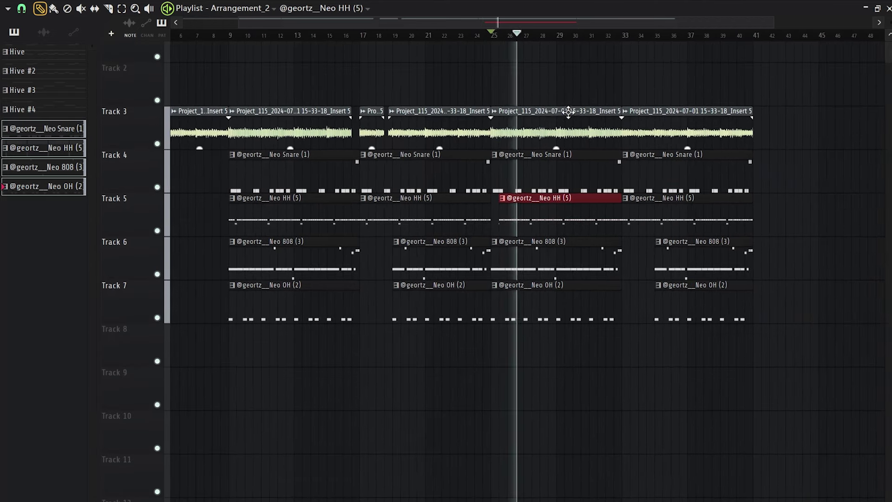
scroll(534, 156, "up", 2)
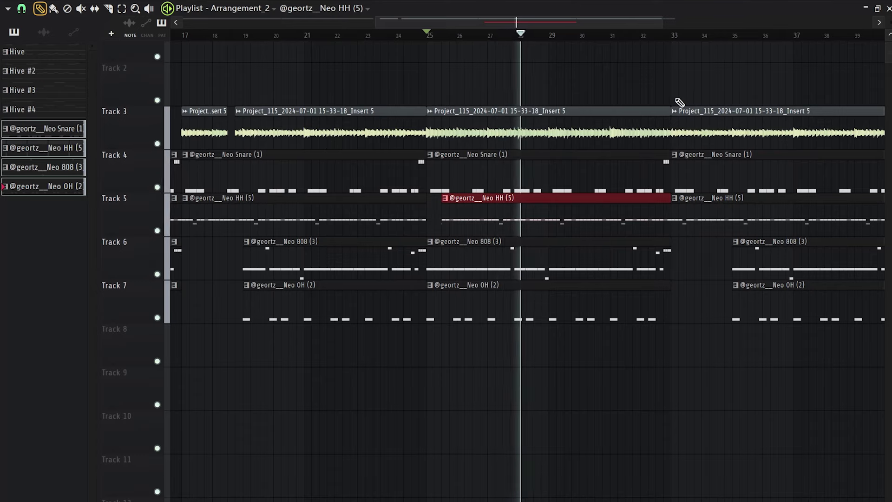
Step: Extend the last 808 and open-hat clips back toward bar 33, and start the melody and all drum clips at mid-bar 33
scroll(675, 220, "right", 3)
left_click(619, 263)
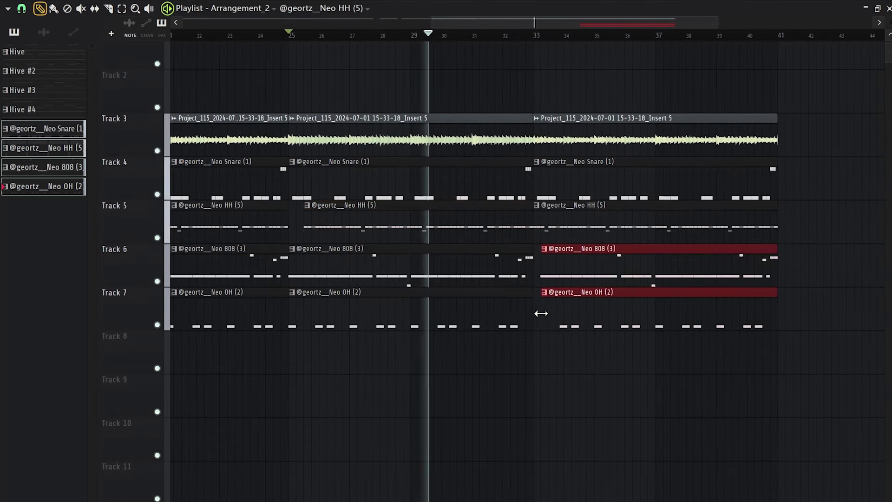
left_click_drag(552, 108, 557, 320)
scroll(534, 319, "up", 3)
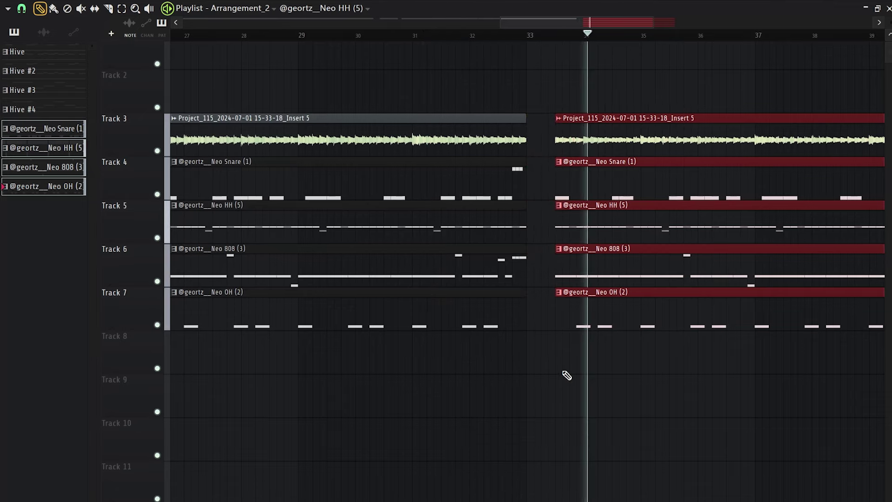
scroll(564, 363, "down", 4)
scroll(693, 331, "up", 5)
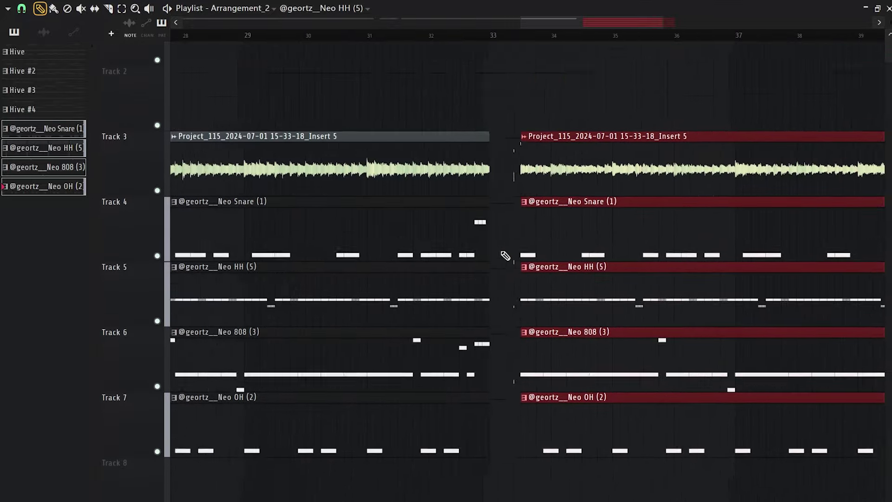
Step: Extend the starts of the melody and all drum clips back to the second beat of bar 33 and play the transition from bar 29
left_click_drag(523, 158, 493, 467)
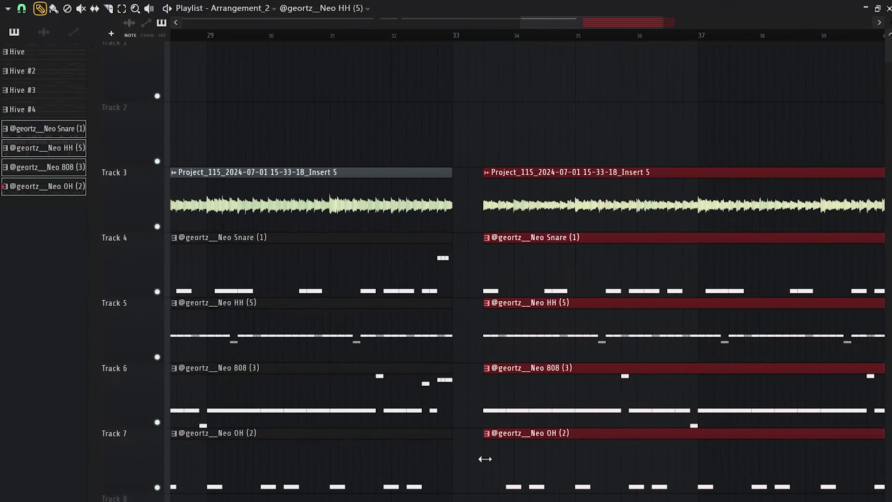
key("space")
scroll(199, 163, "down", 3)
left_click(287, 86)
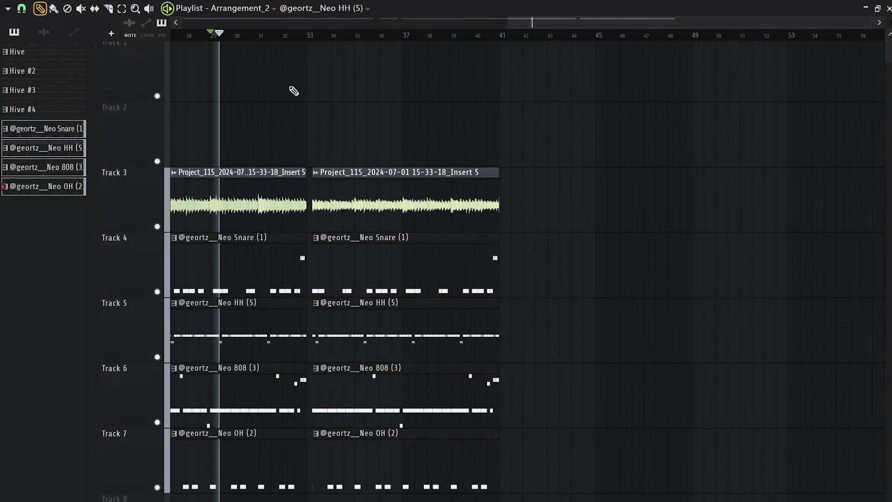
scroll(419, 135, "up", 1)
scroll(428, 122, "up", 2)
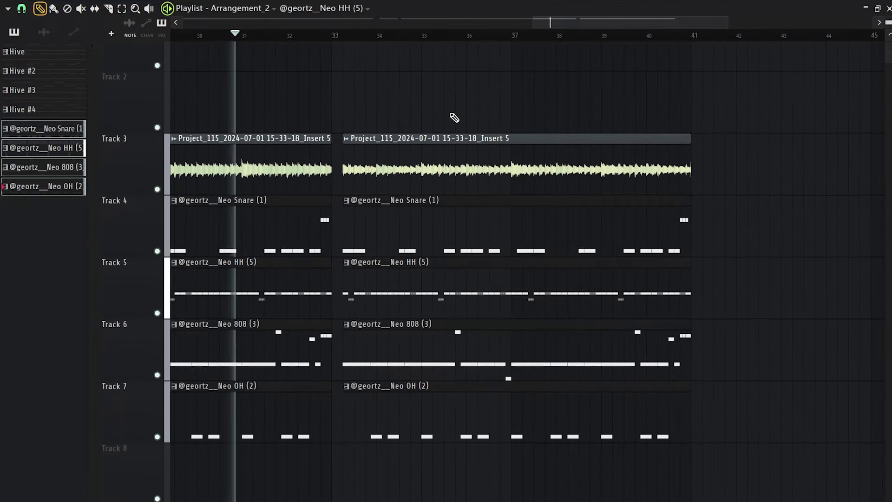
scroll(365, 290, "up", 1)
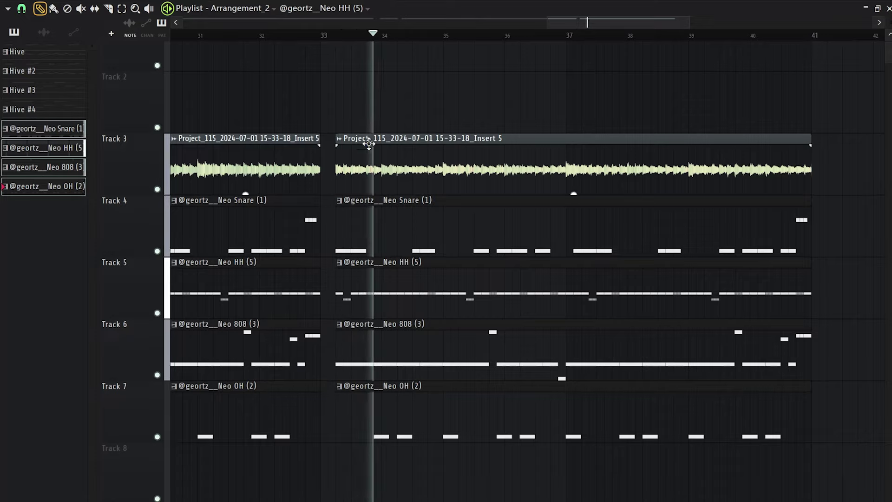
scroll(432, 106, "down", 4)
left_click_drag(867, 74, 139, 446)
left_click_drag(199, 179, 718, 145)
key("Delete")
Step: Trim the end of the last melody clip to the middle of bar 40
scroll(718, 153, "up", 5)
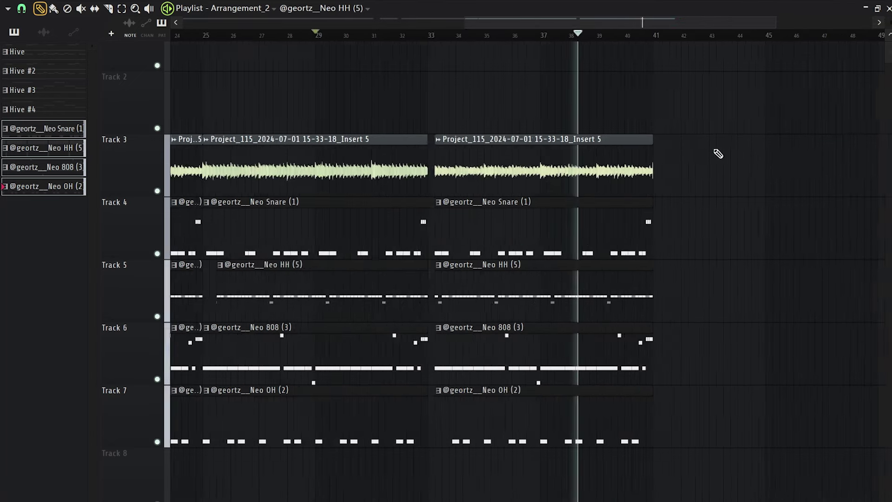
left_click(613, 141)
left_click_drag(613, 141, 588, 141)
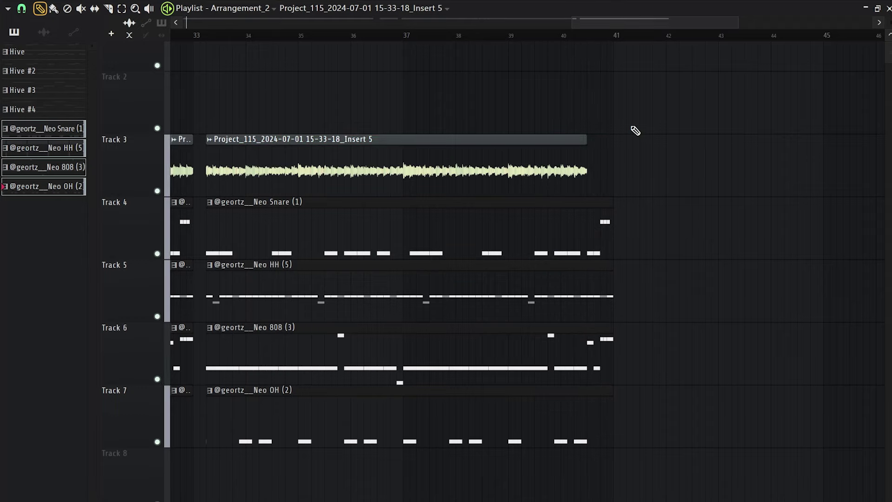
Step: Duplicate all melody and drum clips from bars 1 to 40 so the copy begins at bar 41, and play the arrangement from bar 1
scroll(618, 129, "down", 5)
left_click_drag(798, 72, 108, 480)
mouse_move(199, 176)
left_mouse_down()
mouse_move(734, 125)
mouse_move(693, 122)
left_mouse_up()
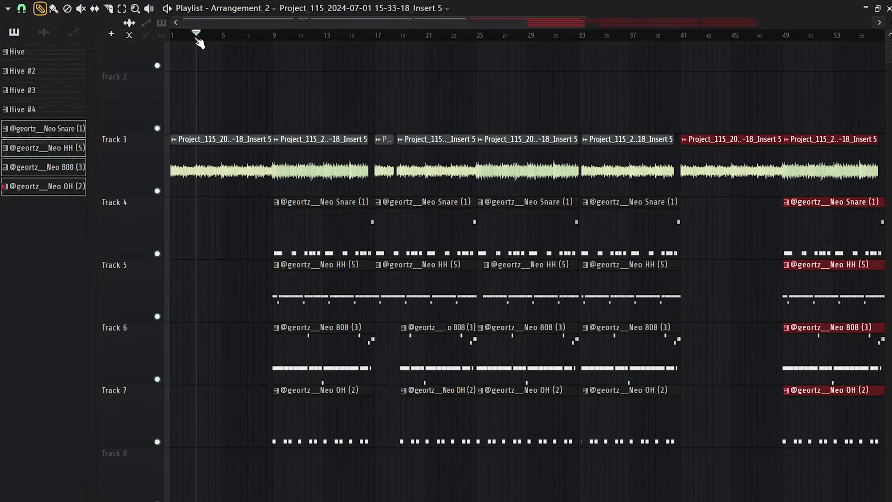
scroll(199, 42, "up", 5)
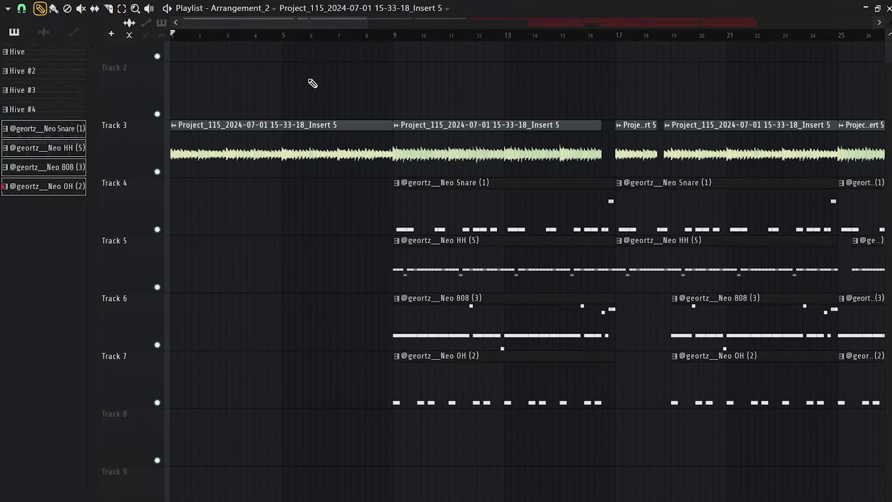
scroll(383, 116, "down", 3)
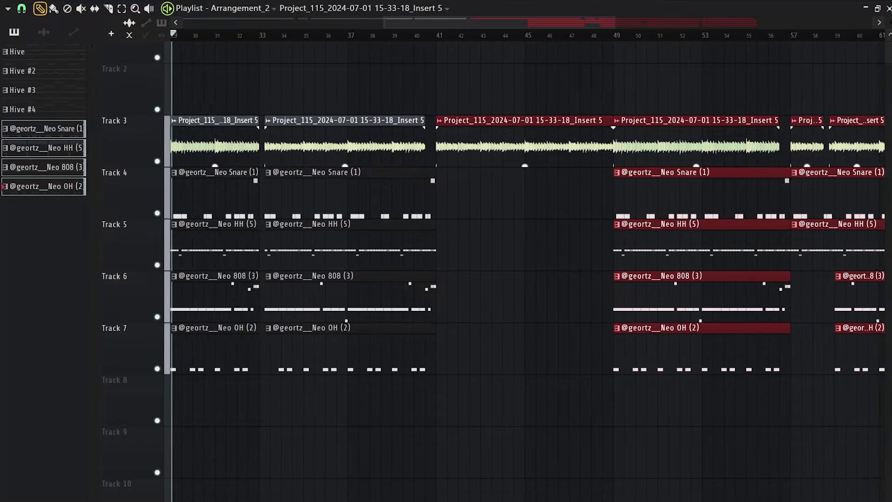
left_click(473, 89)
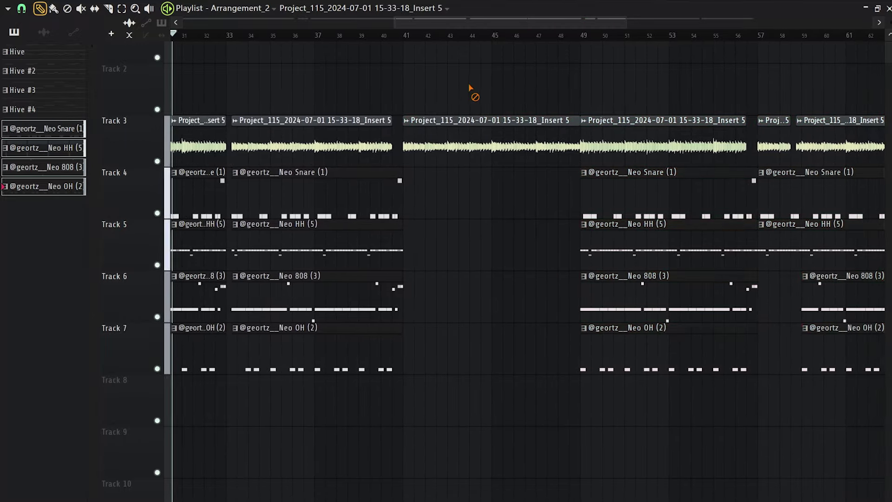